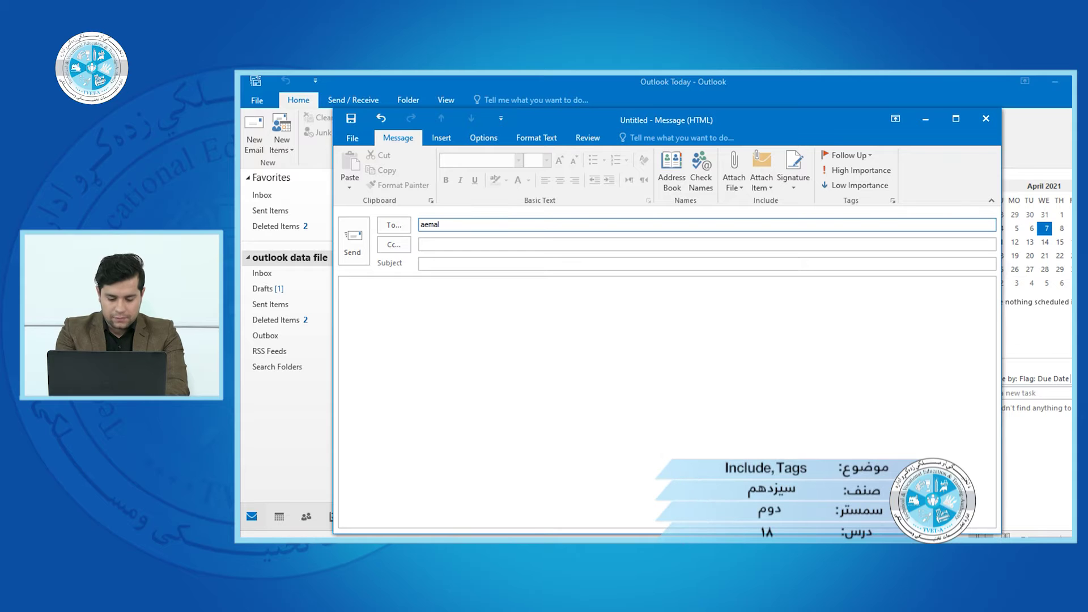
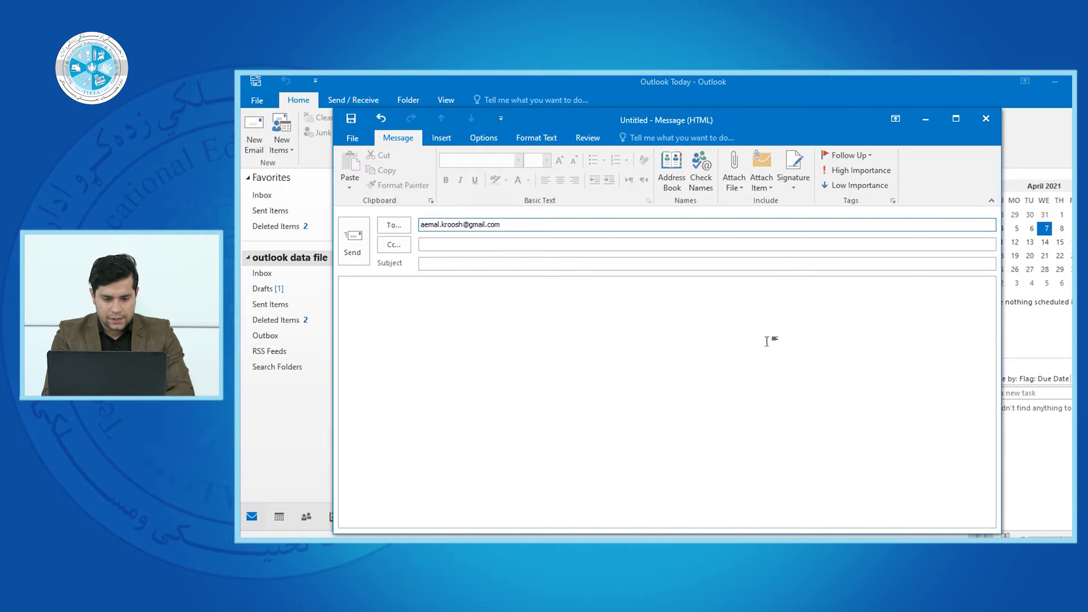
- Finish the recipient's Gmail address and enter the subject 'info'
{"action": "left_click", "coordinate": [516, 264]}
{"action": "type", "text": "info"}
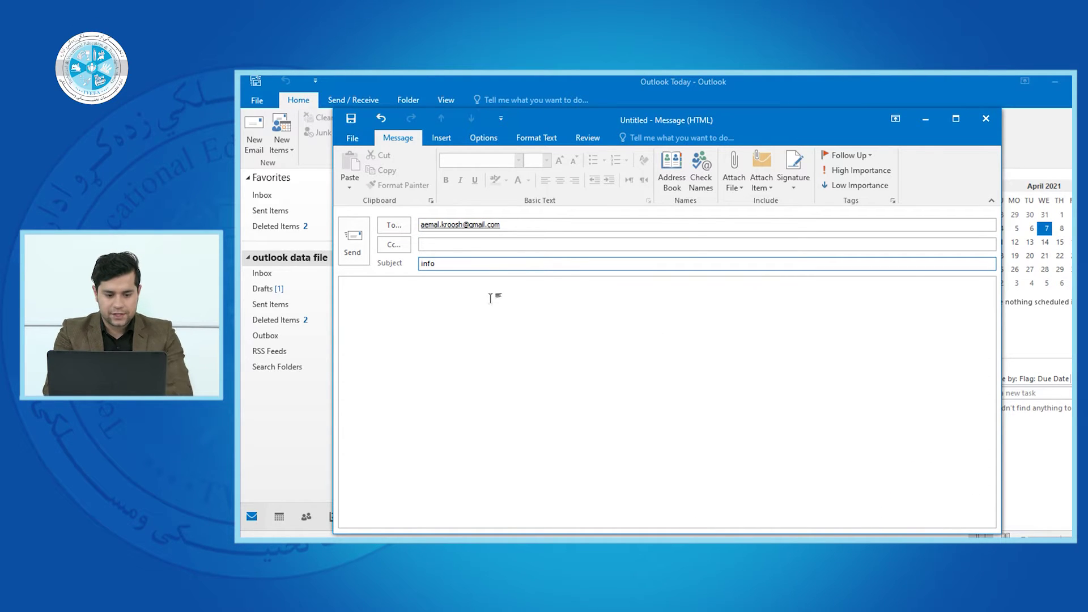
- Write the body: a greeting to the recipient, a one-line request, 'Sincerely yours,' and the sender's name
{"action": "left_click", "coordinate": [460, 367]}
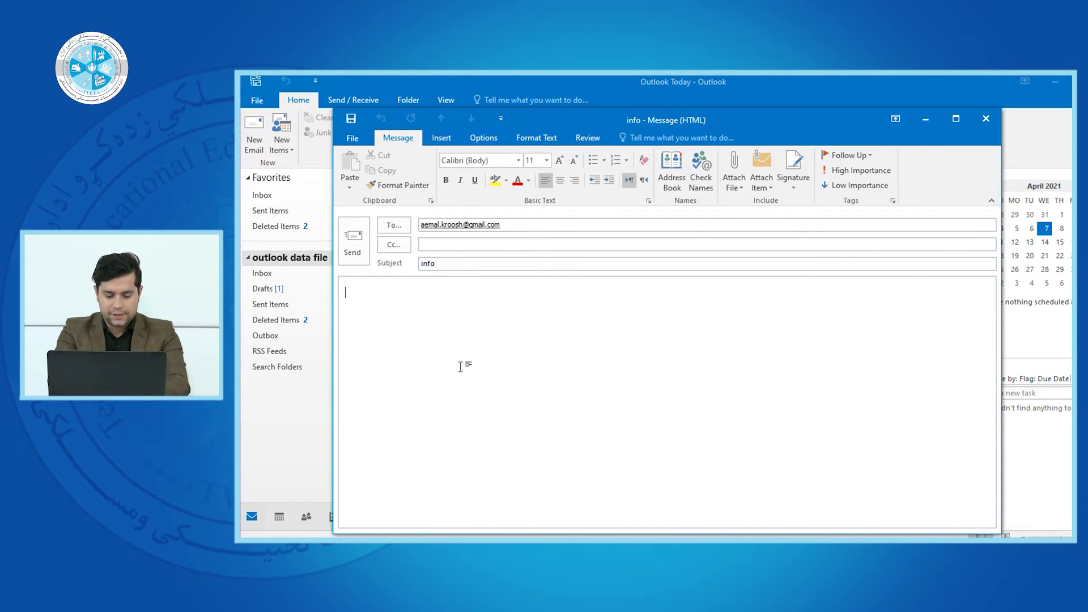
{"action": "type", "text": "d"}
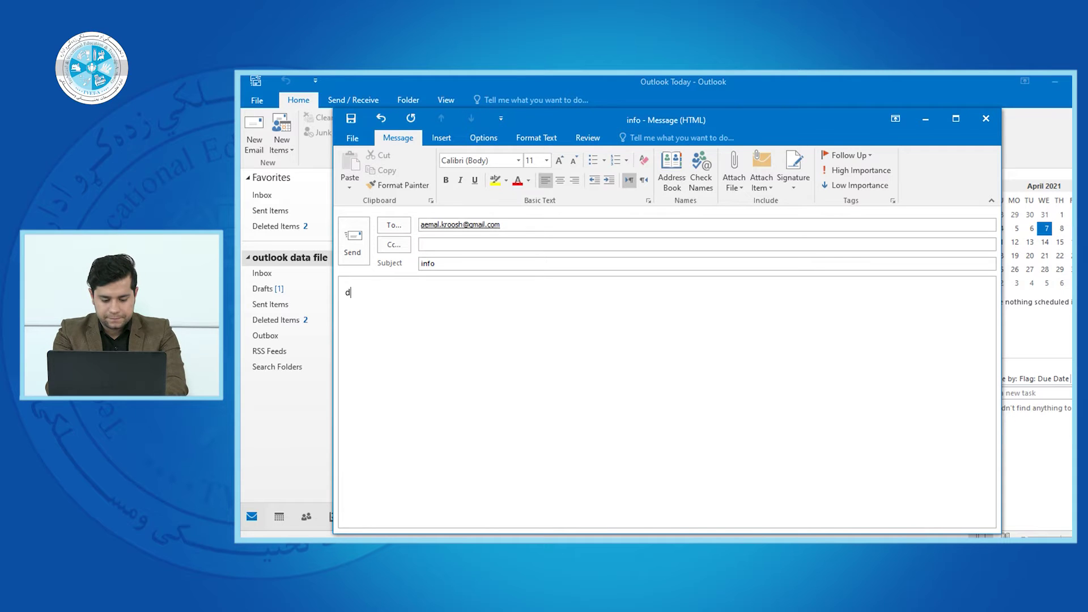
{"action": "type", "text": "ear Mr. "}
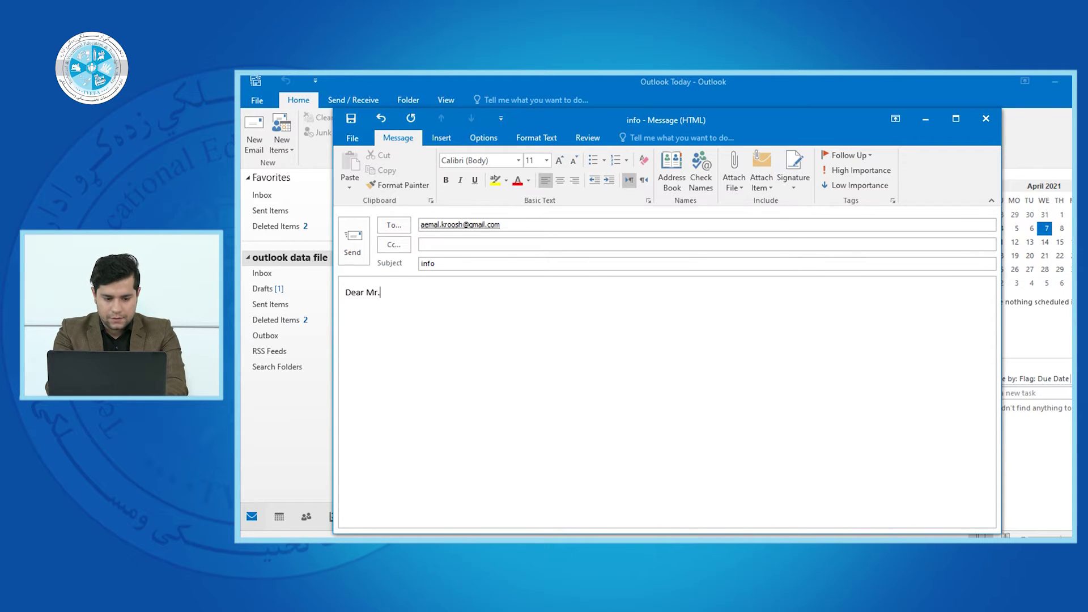
{"action": "type", "text": "Kro"}
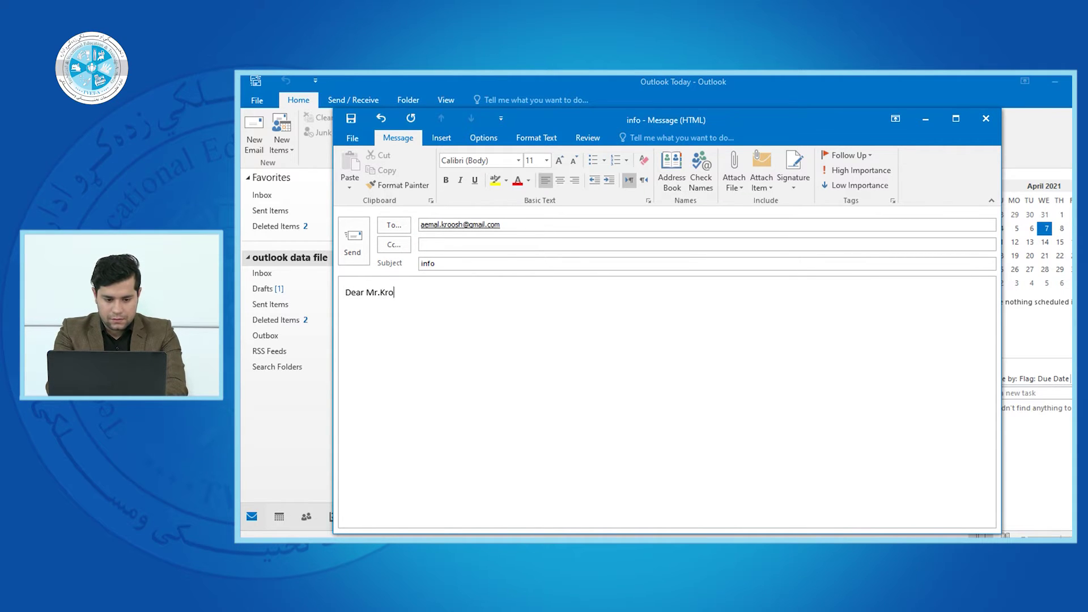
{"action": "type", "text": "osh"}
{"action": "key", "text": "Return"}
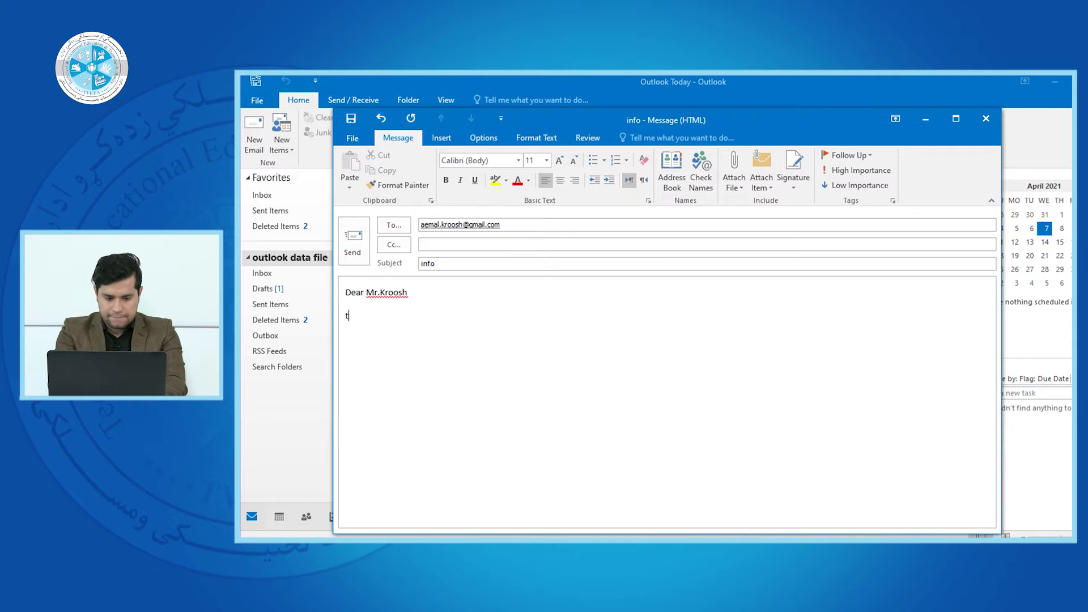
{"action": "type", "text": "thsi"}
{"action": "key", "text": "BackSpace"}
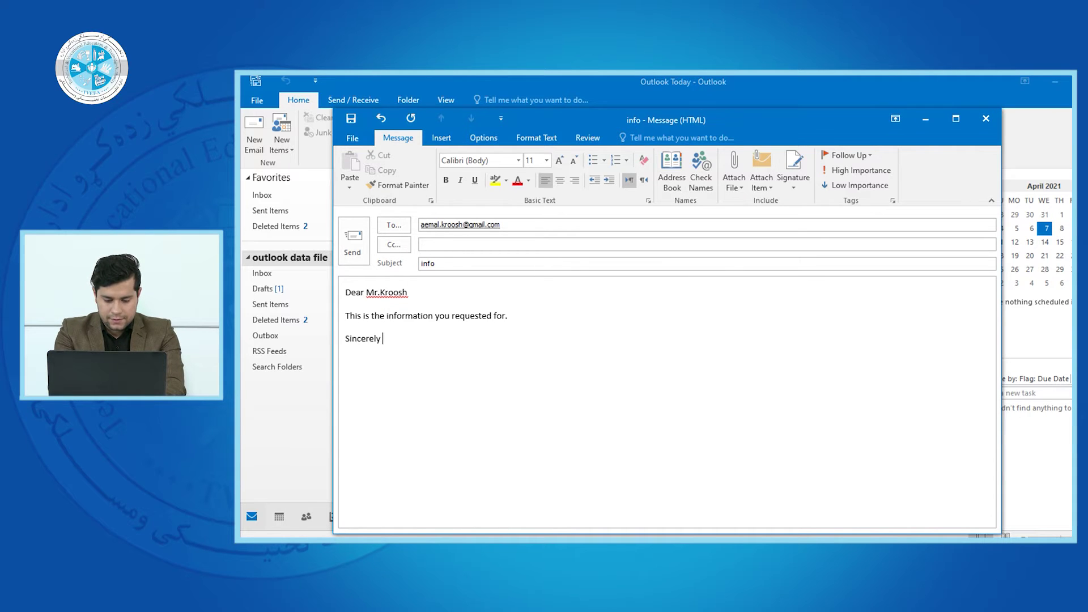
{"action": "type", "text": "yours,"}
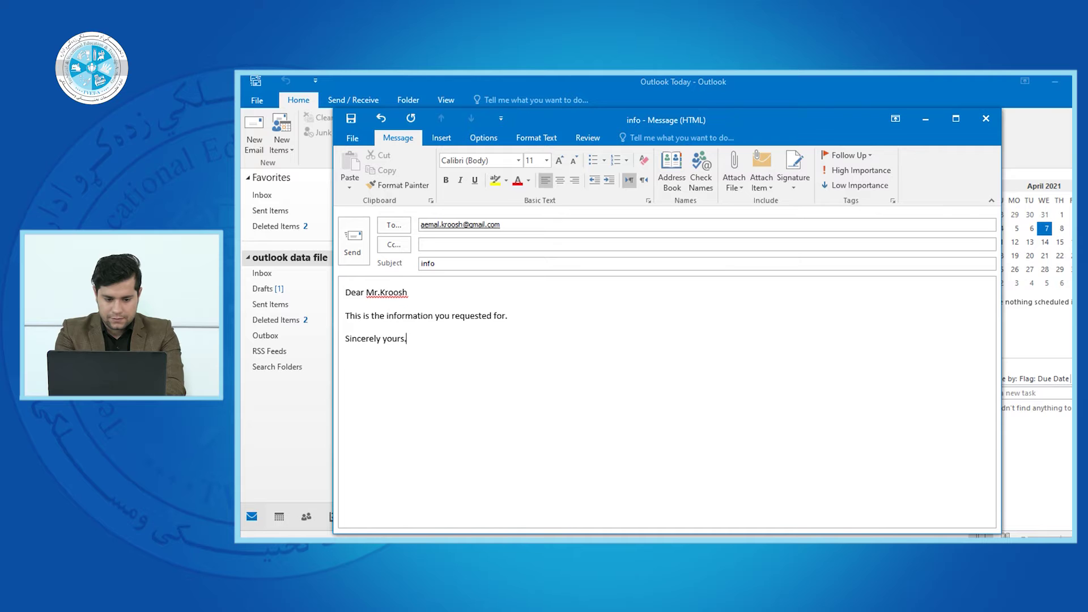
{"action": "key", "text": "Return"}
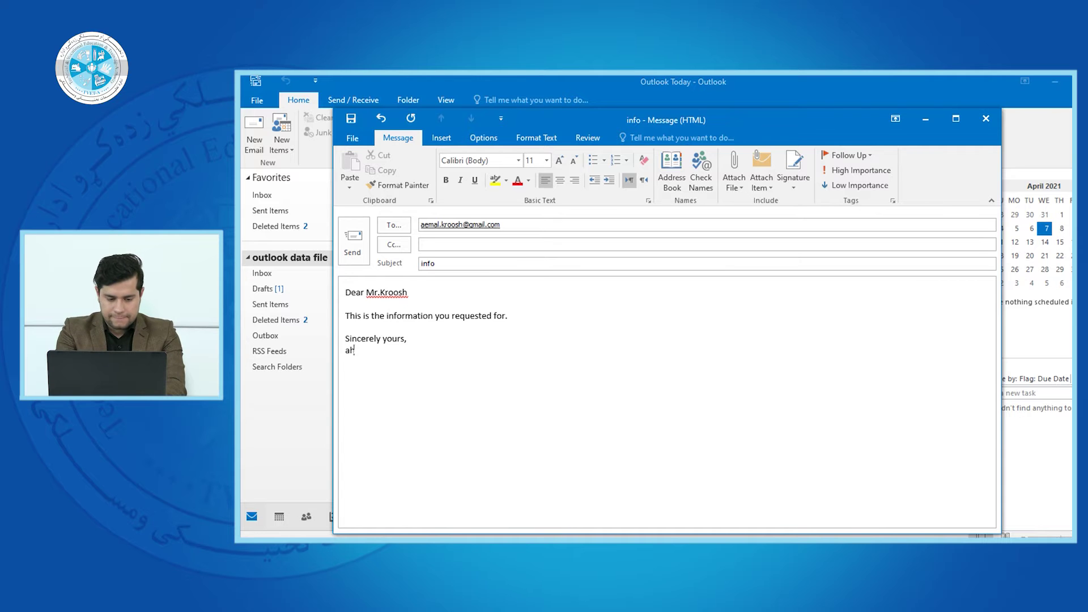
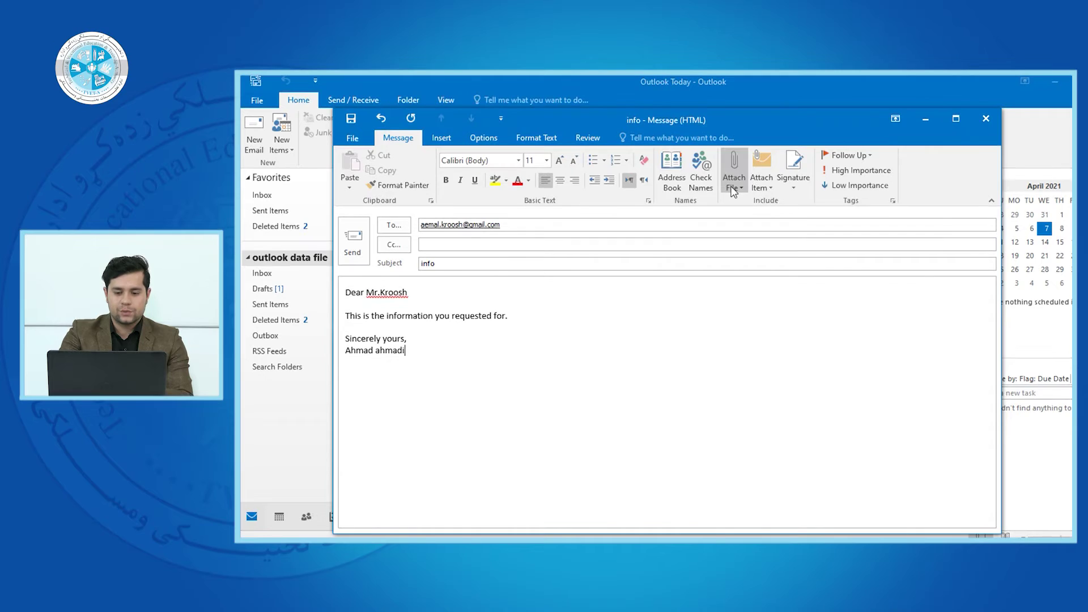
- Show the Recent Items list under Attach File
{"action": "left_click", "coordinate": [733, 173]}
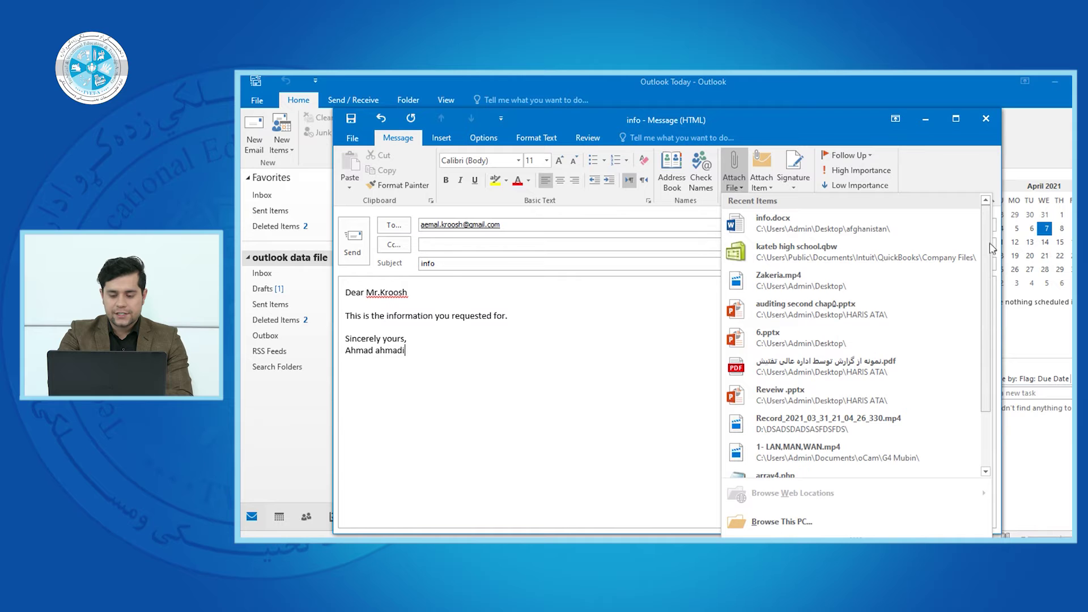
- Attach download (1).jfif from the Desktop's afghanistan folder to the message
{"action": "scroll", "coordinate": [979, 306], "scroll_direction": "down", "scroll_amount": 2}
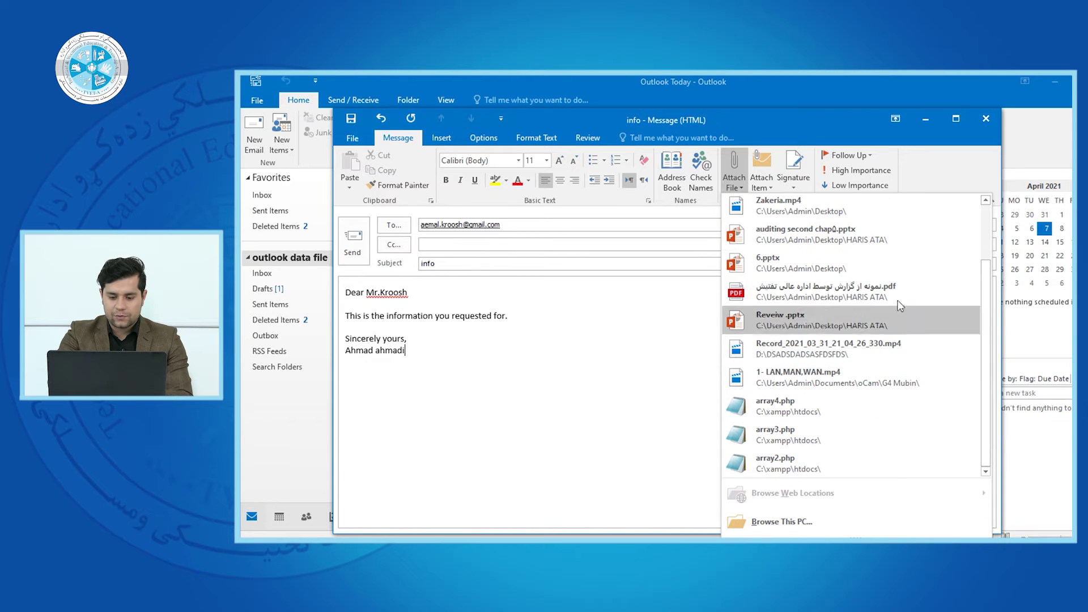
{"action": "scroll", "coordinate": [989, 342], "scroll_direction": "up", "scroll_amount": 3}
{"action": "scroll", "coordinate": [990, 284], "scroll_direction": "down", "scroll_amount": 3}
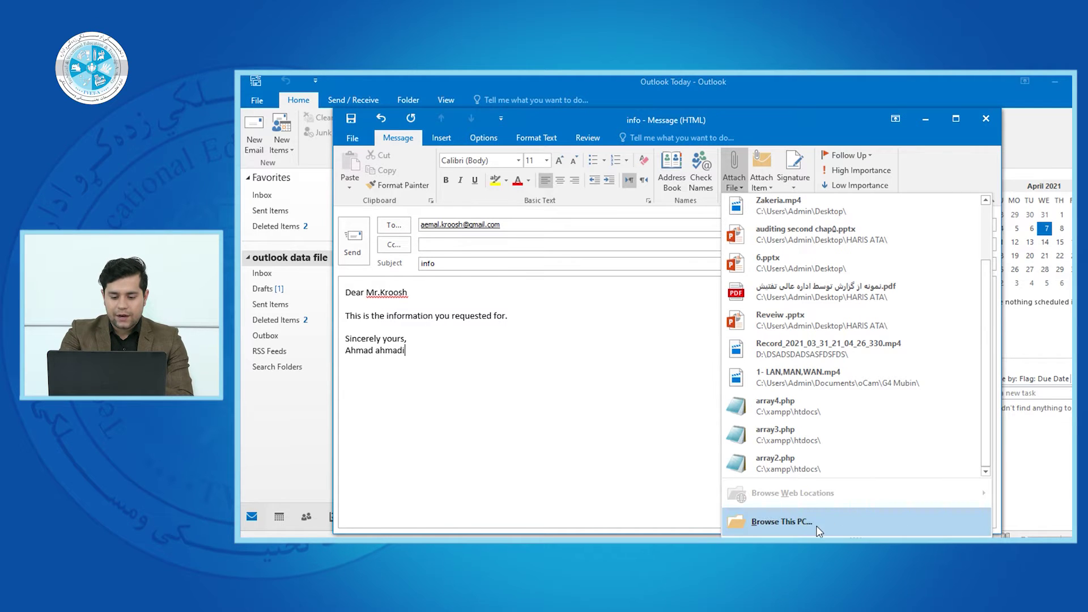
{"action": "left_click", "coordinate": [604, 398]}
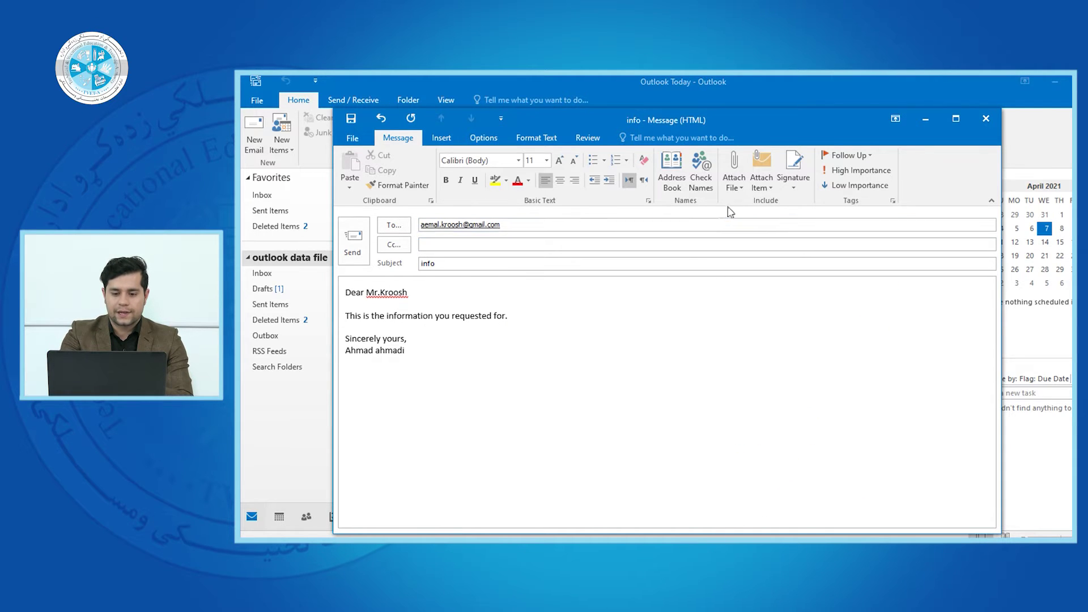
{"action": "left_click", "coordinate": [742, 176]}
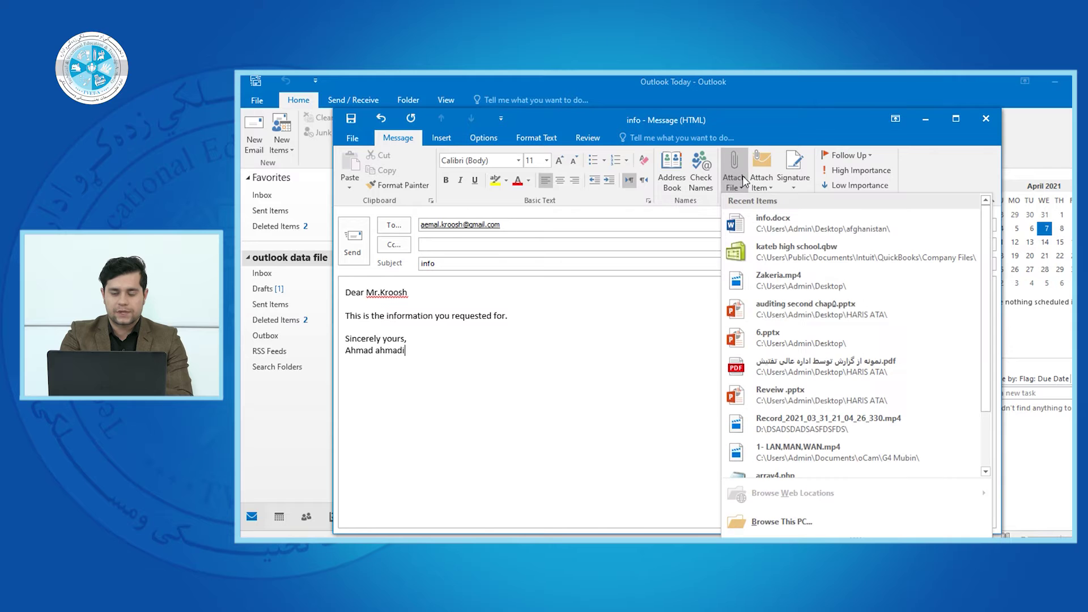
{"action": "left_click", "coordinate": [780, 525]}
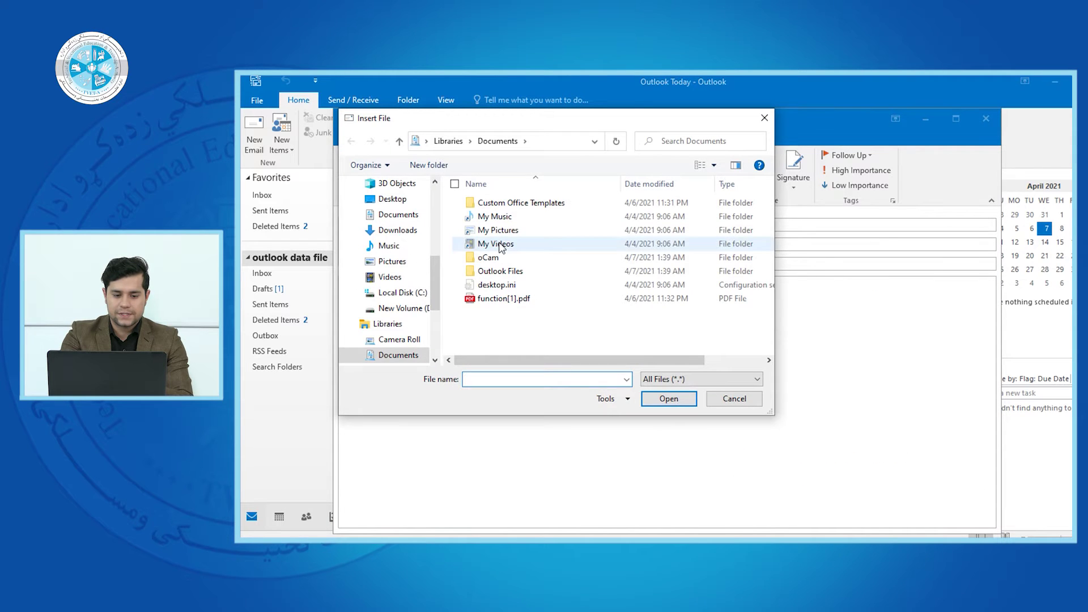
{"action": "scroll", "coordinate": [397, 255], "scroll_direction": "up", "scroll_amount": 5}
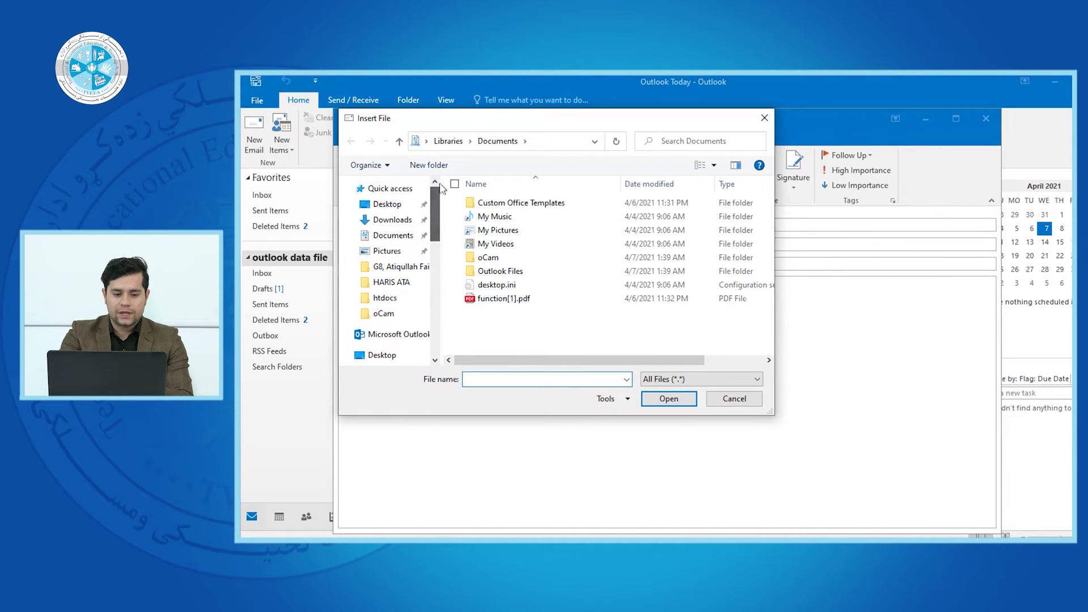
{"action": "left_click", "coordinate": [389, 204]}
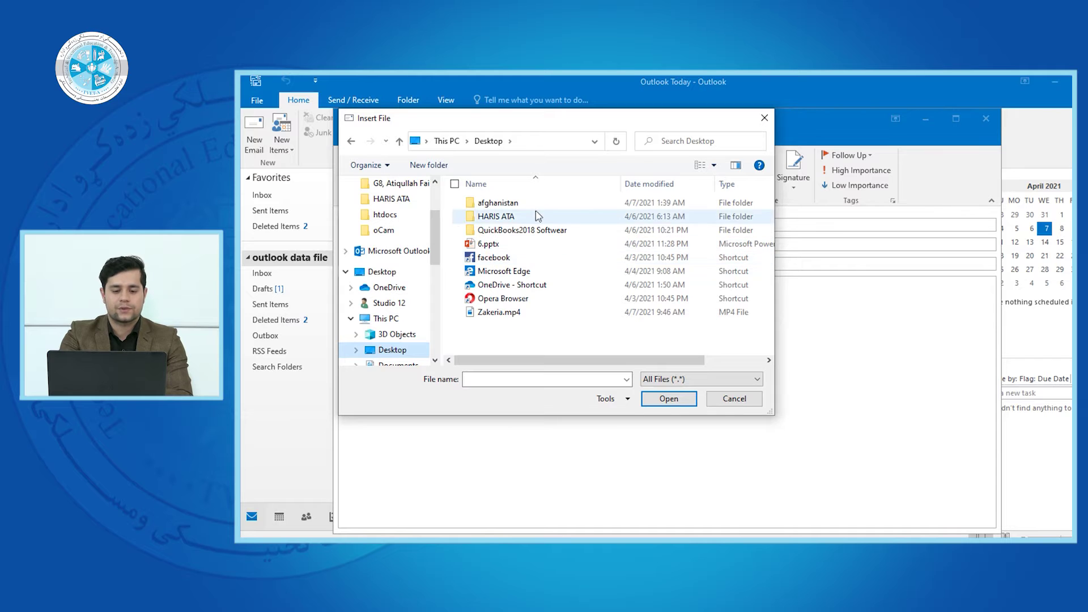
{"action": "double_click", "coordinate": [518, 202]}
{"action": "left_click", "coordinate": [499, 232]}
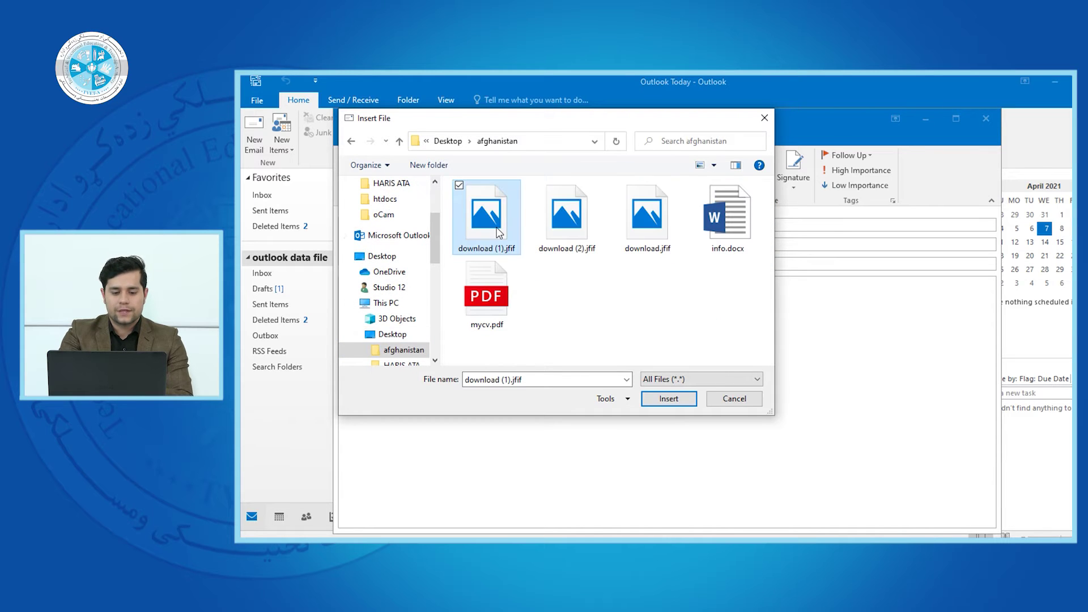
{"action": "left_click", "coordinate": [667, 400]}
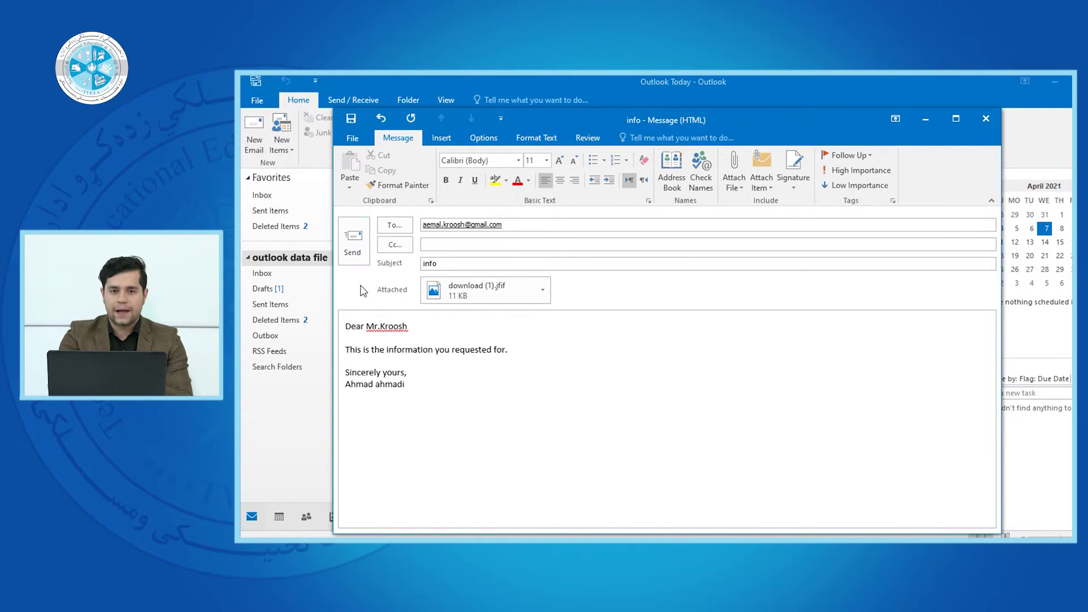
- Attach info.docx from the afghanistan folder
{"action": "left_click", "coordinate": [730, 188]}
{"action": "scroll", "coordinate": [805, 340], "scroll_direction": "down", "scroll_amount": 2}
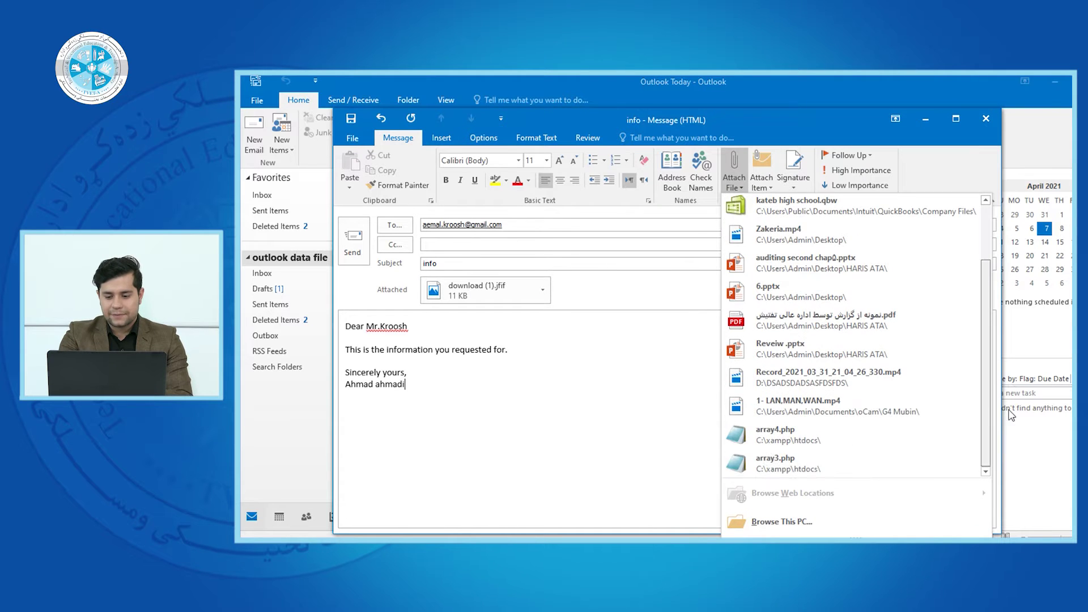
{"action": "left_click", "coordinate": [836, 521]}
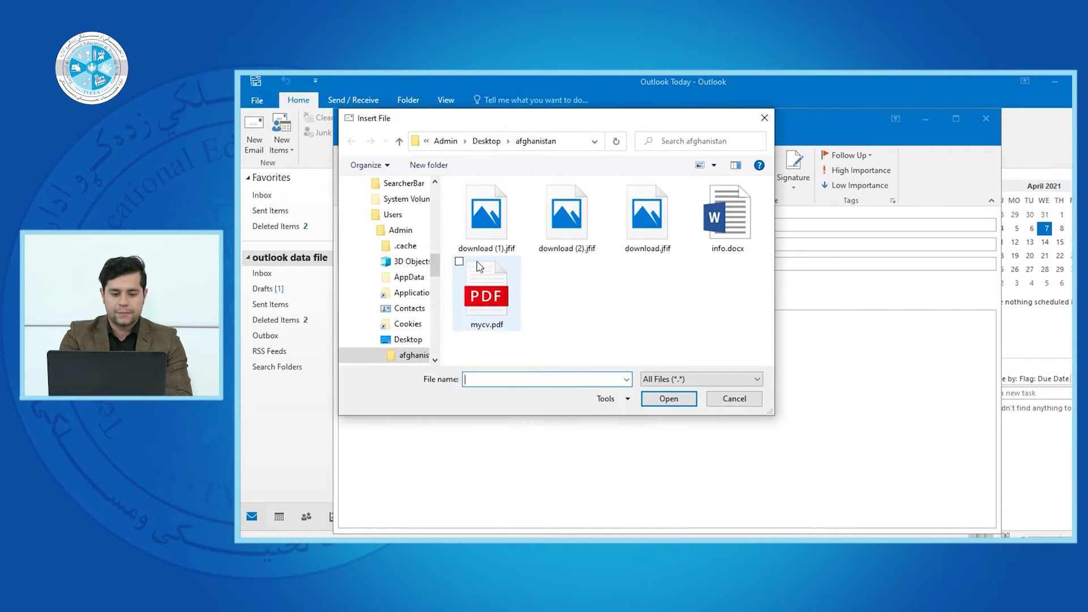
{"action": "left_click", "coordinate": [718, 222]}
{"action": "left_click", "coordinate": [669, 399]}
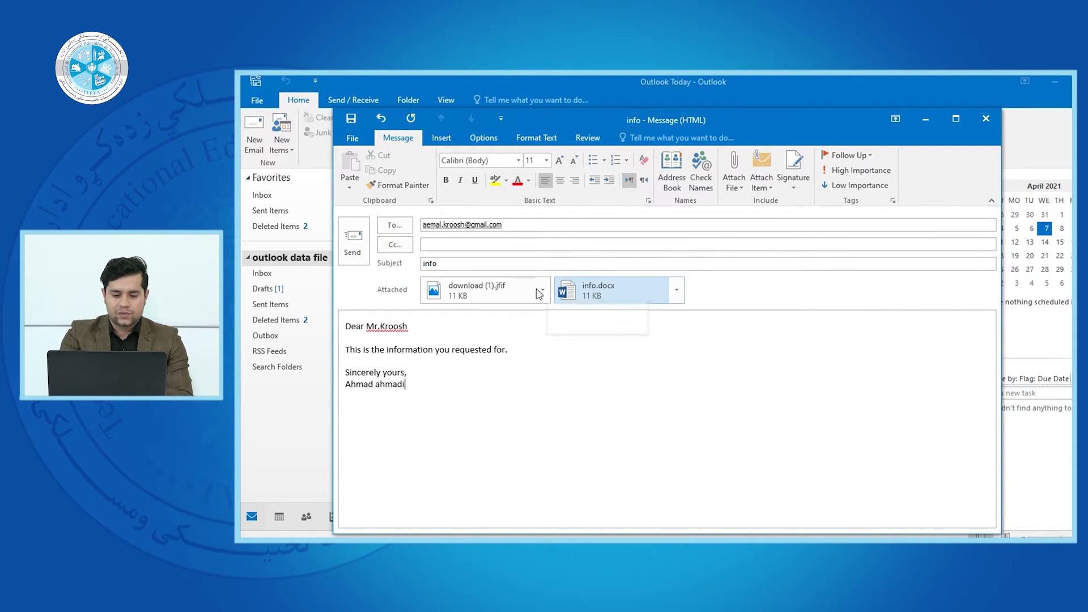
- Attach mycv.pdf from the afghanistan folder as the third file
{"action": "left_click", "coordinate": [734, 180]}
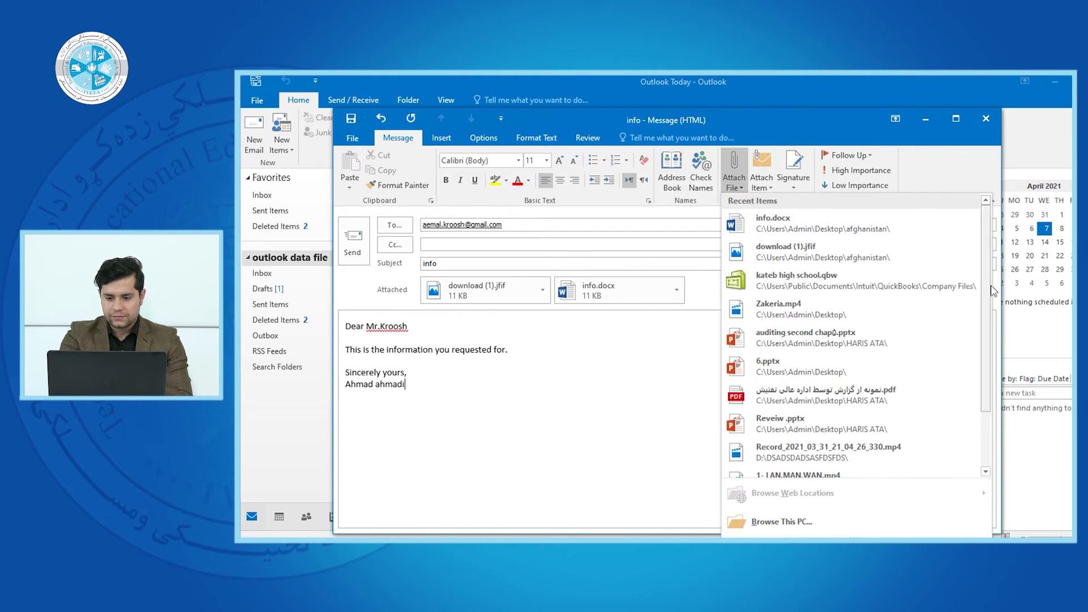
{"action": "scroll", "coordinate": [976, 438], "scroll_direction": "down", "scroll_amount": 3}
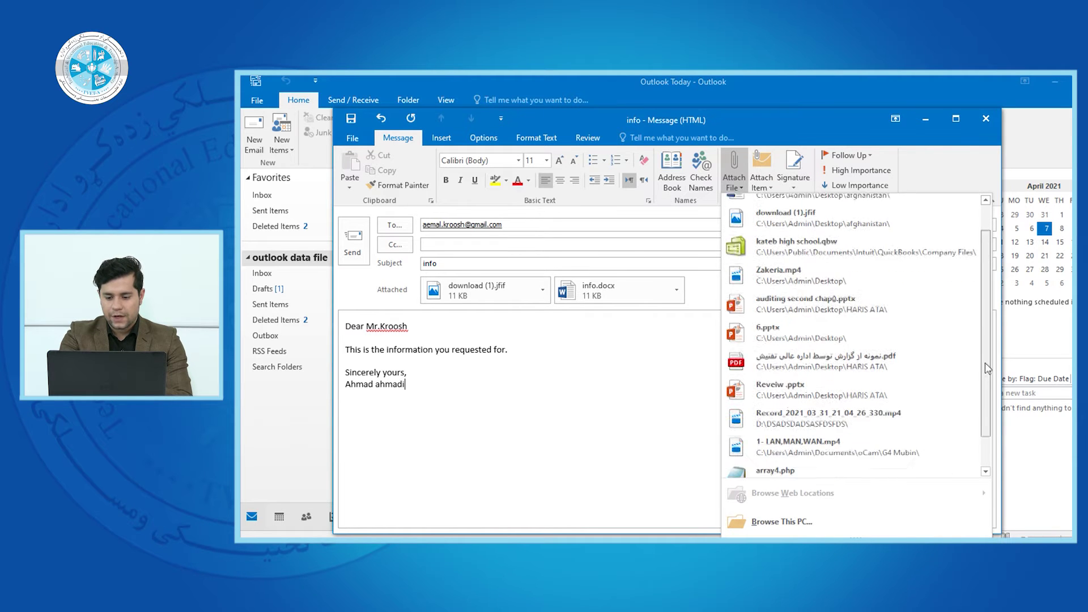
{"action": "left_click", "coordinate": [862, 522]}
{"action": "left_click", "coordinate": [475, 313]}
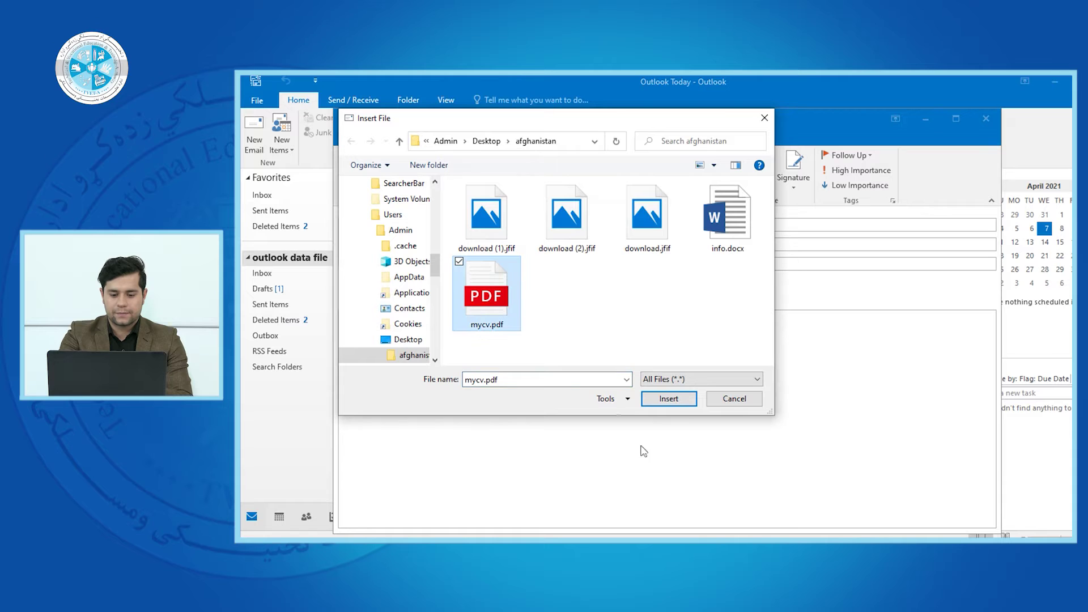
{"action": "left_click", "coordinate": [669, 398]}
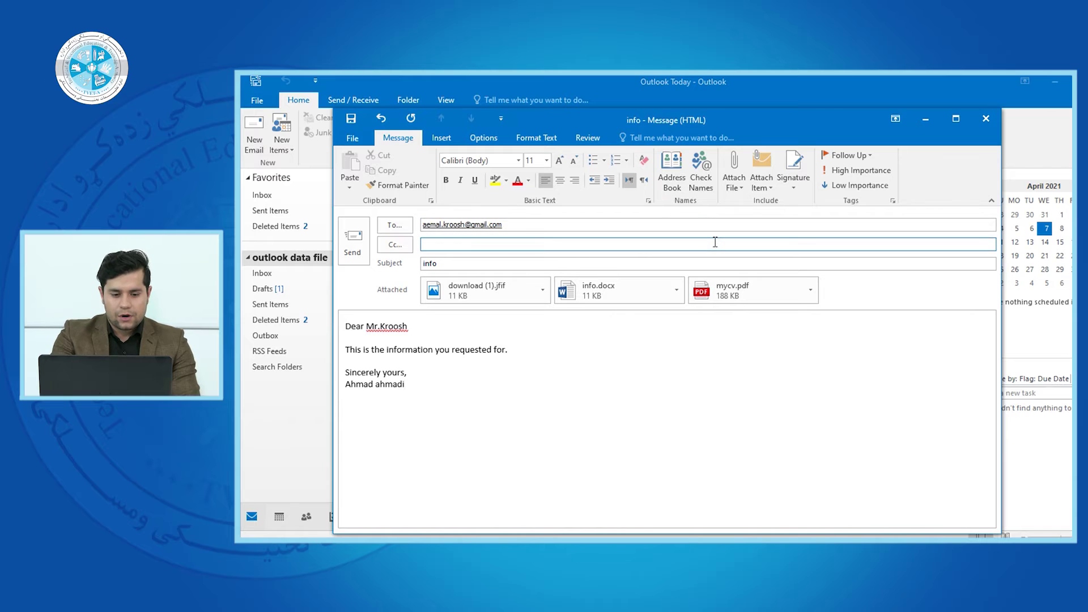
- Preview the download (1).jfif mountain image in Photos, then remove it from the attachments
{"action": "left_click", "coordinate": [547, 293]}
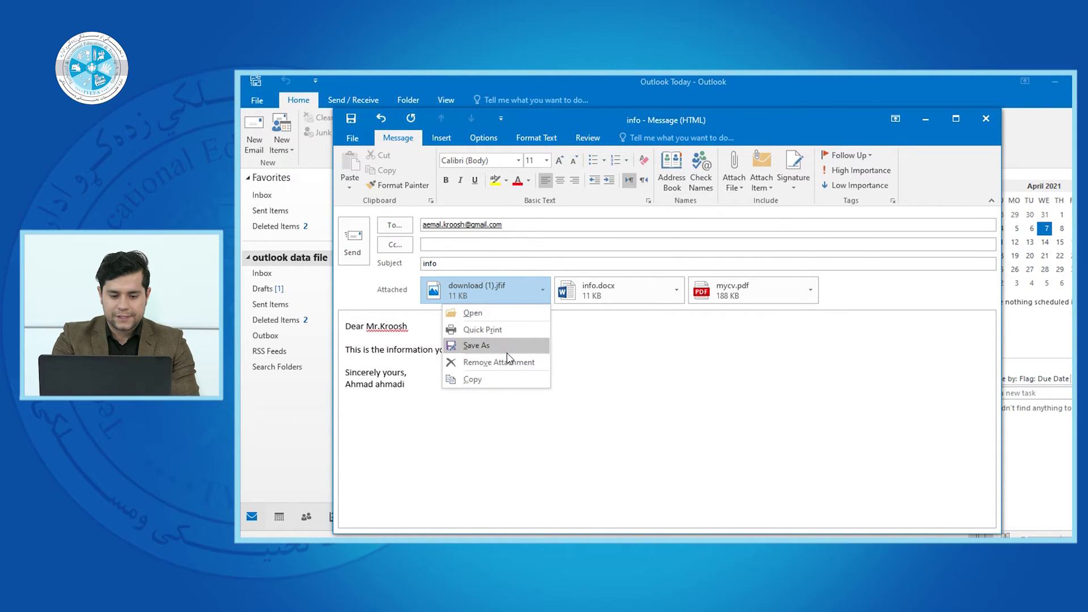
{"action": "left_click", "coordinate": [518, 312]}
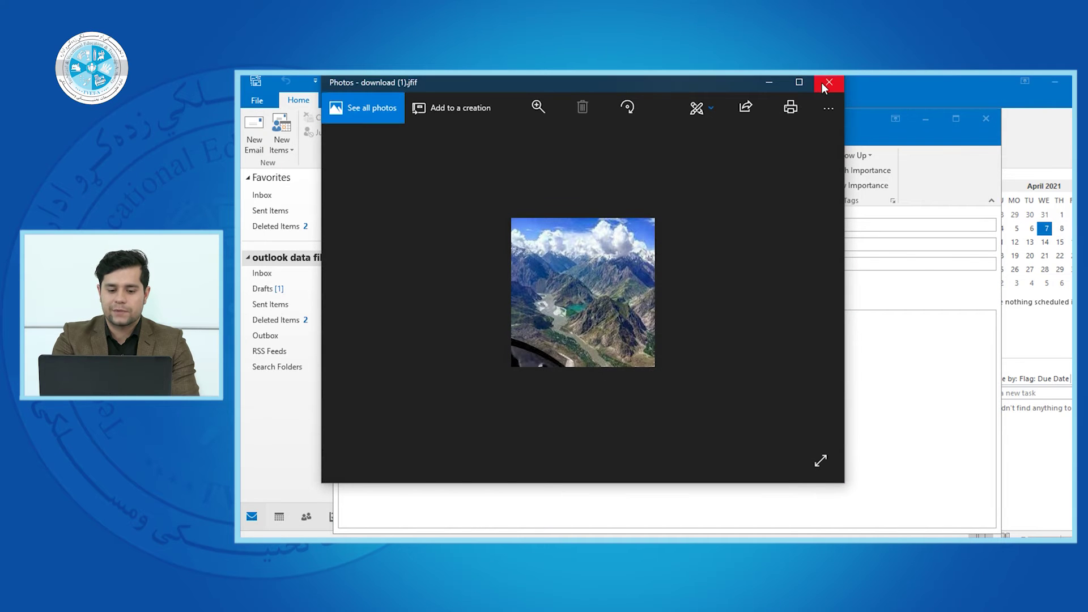
{"action": "left_click", "coordinate": [827, 82]}
{"action": "left_click", "coordinate": [542, 290]}
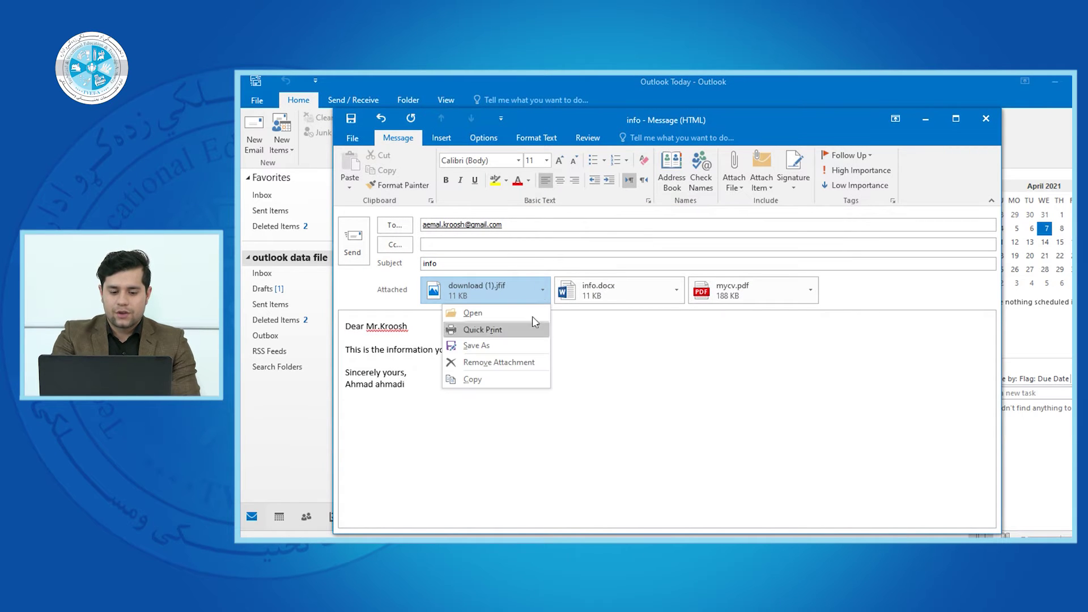
{"action": "left_click", "coordinate": [499, 367]}
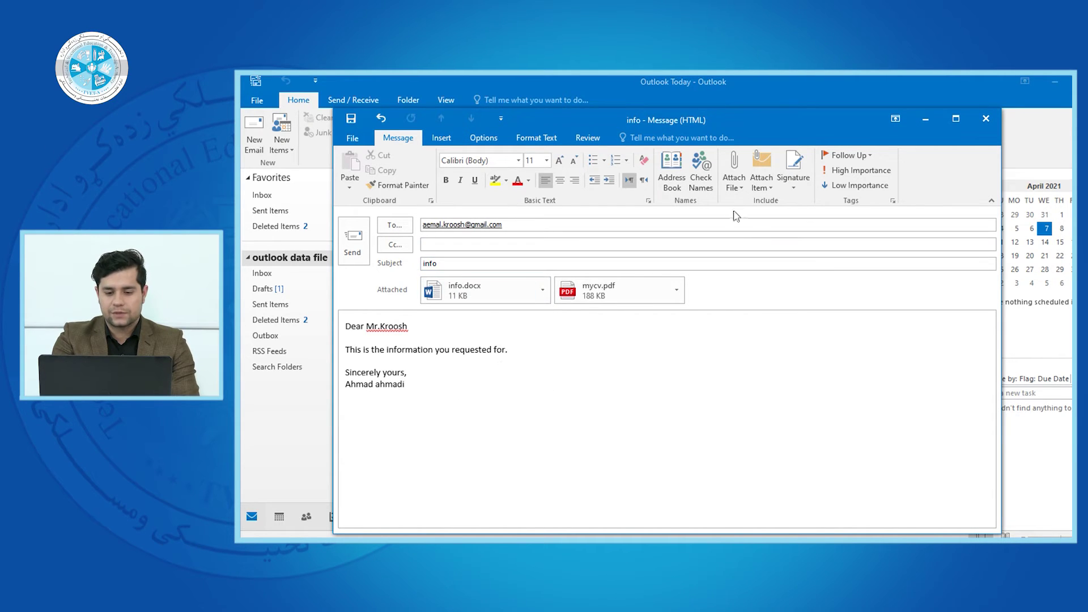
- Attach download (2).jfif from the afghanistan folder alongside info.docx and mycv.pdf
{"action": "left_click", "coordinate": [735, 182]}
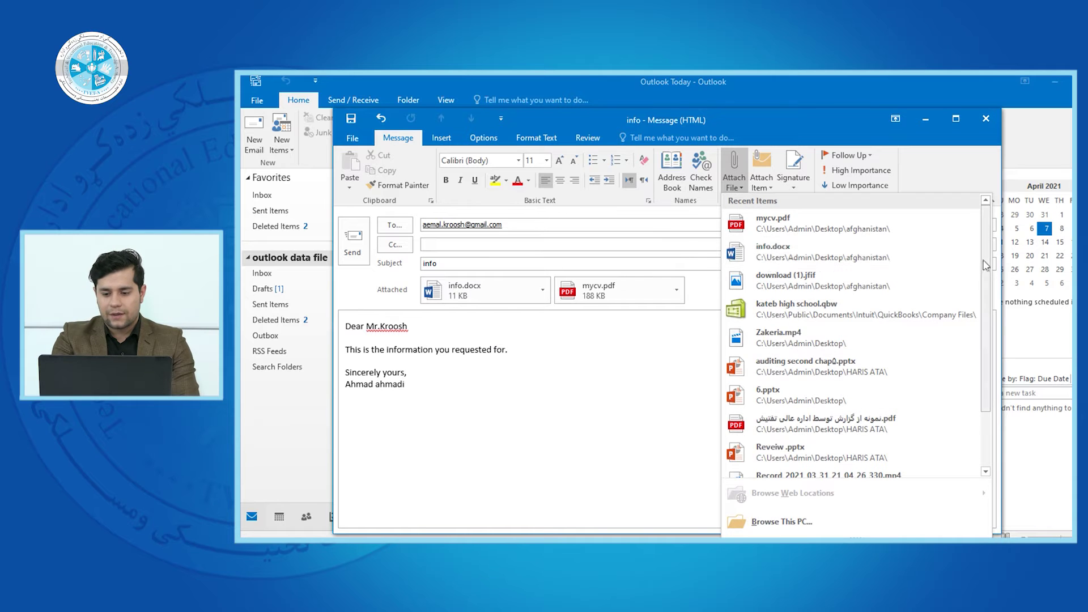
{"action": "left_click_drag", "start_coordinate": [991, 295], "coordinate": [990, 349]}
{"action": "left_click", "coordinate": [866, 513]}
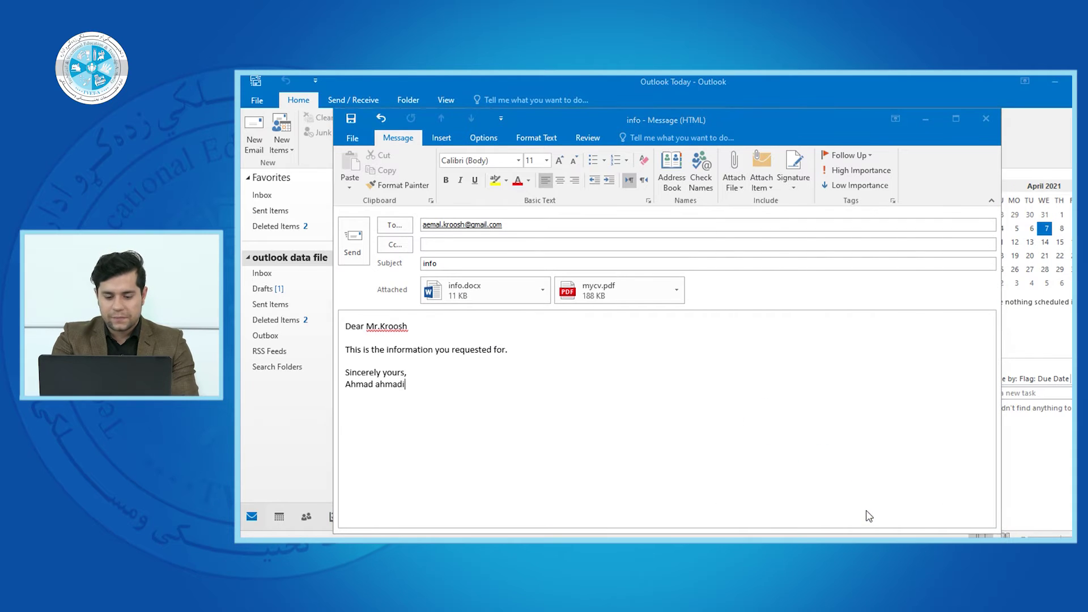
{"action": "left_click", "coordinate": [580, 239]}
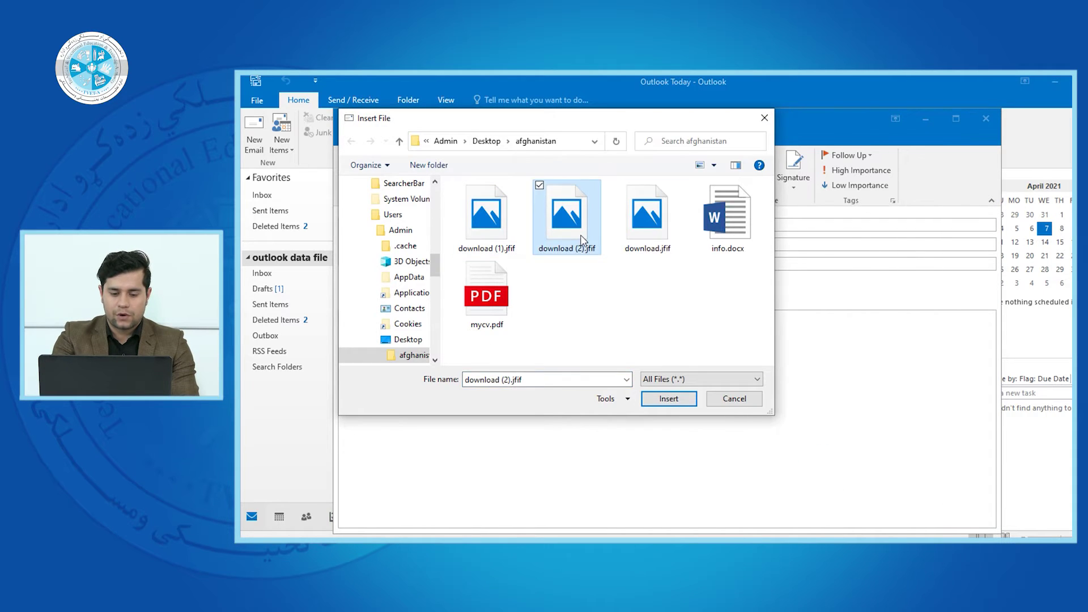
{"action": "left_click", "coordinate": [669, 399]}
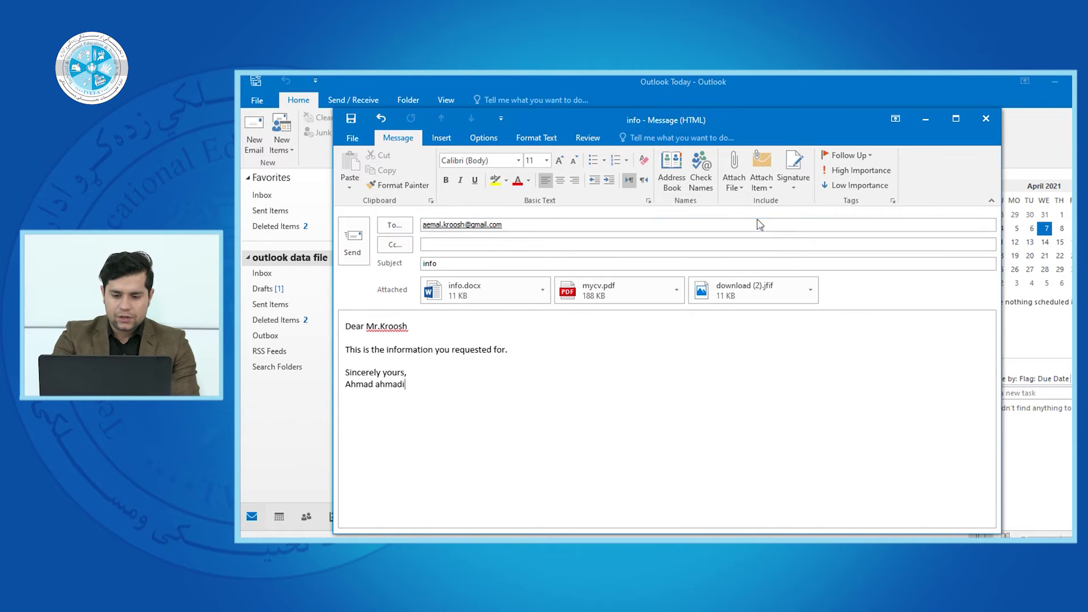
{"action": "left_click", "coordinate": [762, 187]}
{"action": "left_click", "coordinate": [763, 176]}
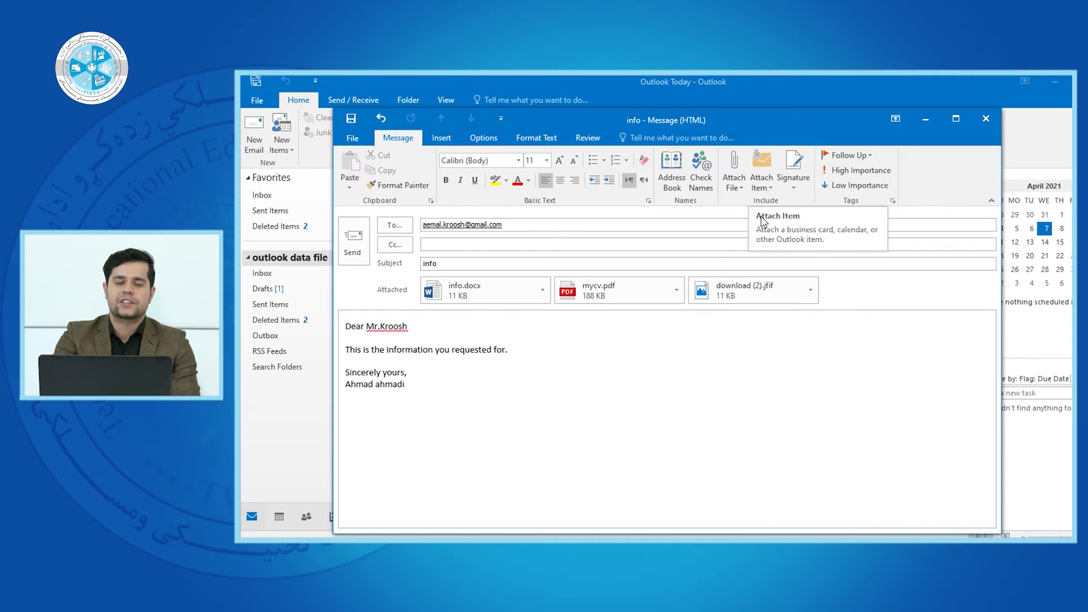
{"action": "left_click", "coordinate": [763, 180]}
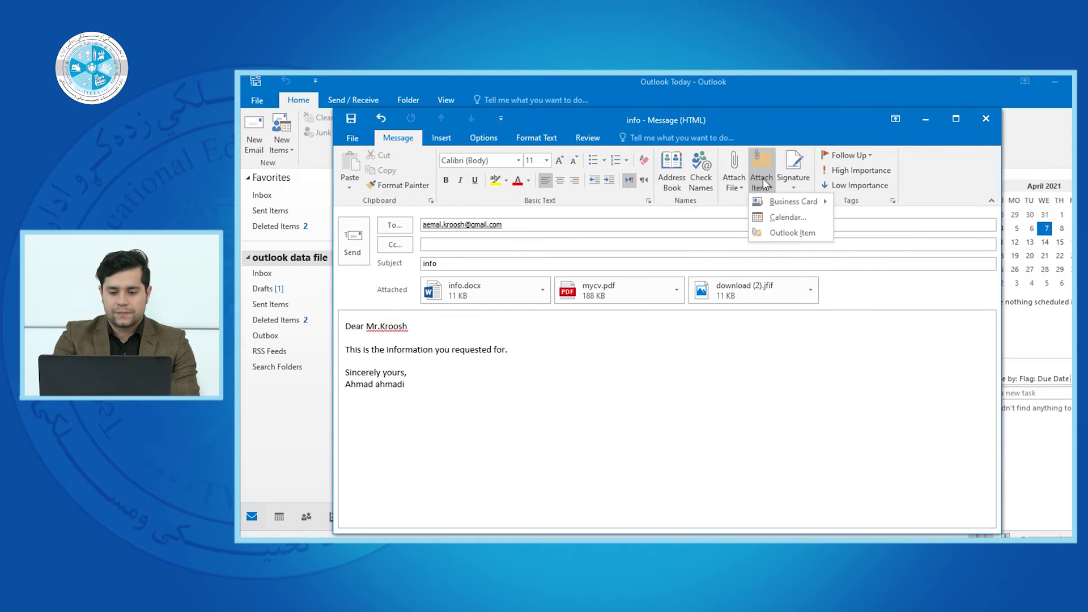
{"action": "mouse_move", "coordinate": [775, 209]}
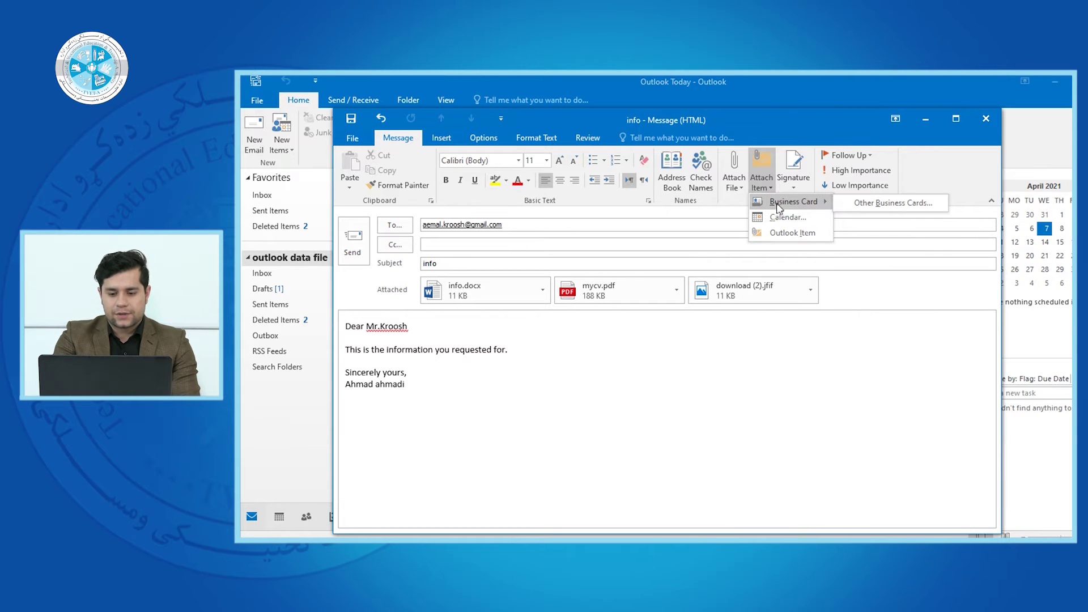
{"action": "left_click", "coordinate": [762, 180]}
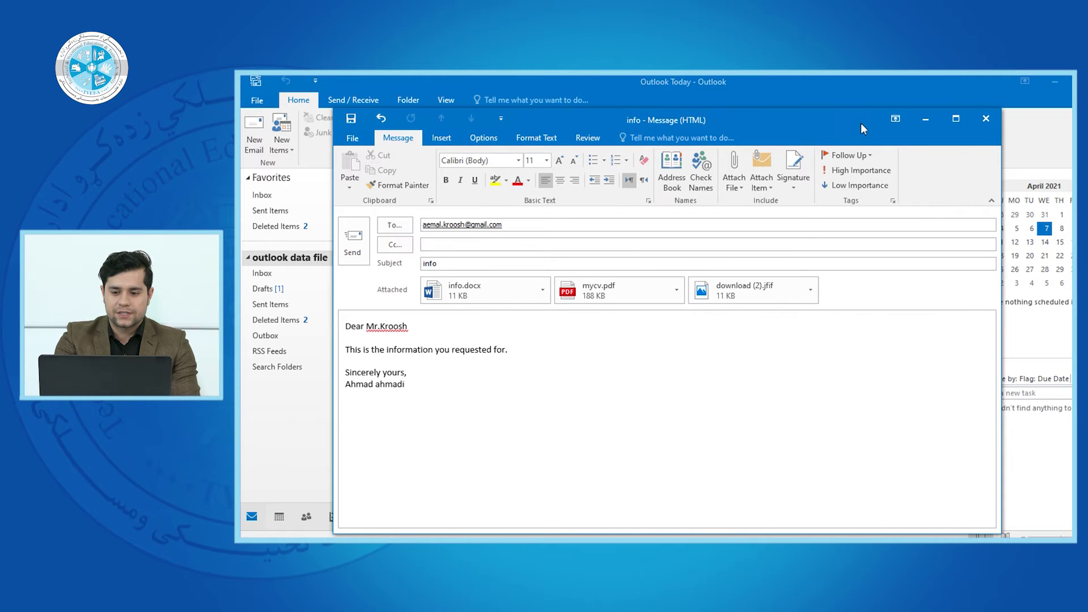
{"action": "left_click", "coordinate": [925, 120]}
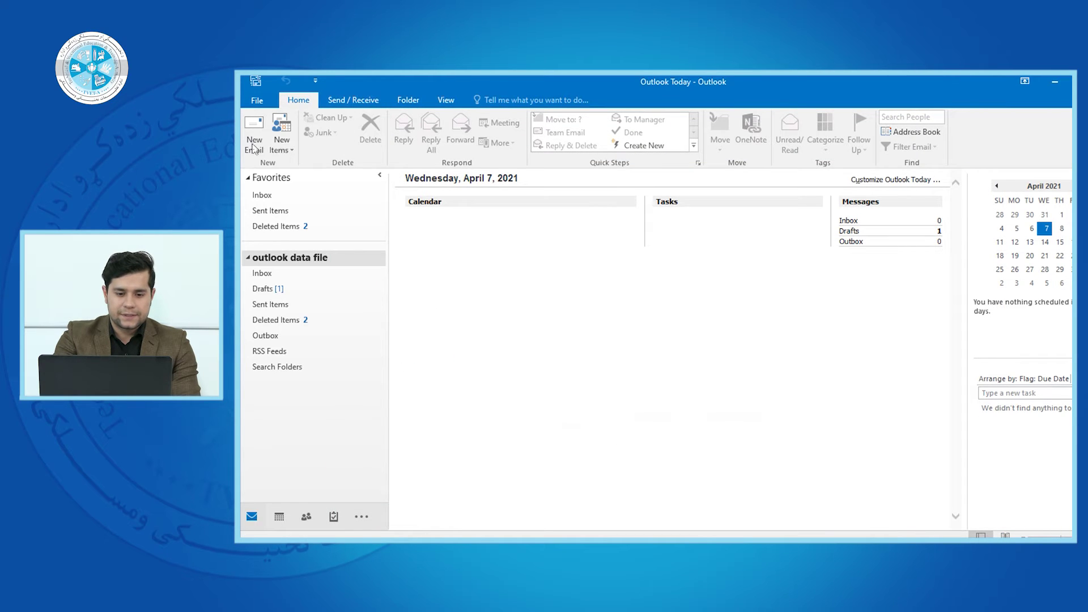
- Create a new contact with a full name, Company 'Micro' and Job title 'mgr', and save it
{"action": "left_click", "coordinate": [281, 145]}
{"action": "left_click", "coordinate": [304, 177]}
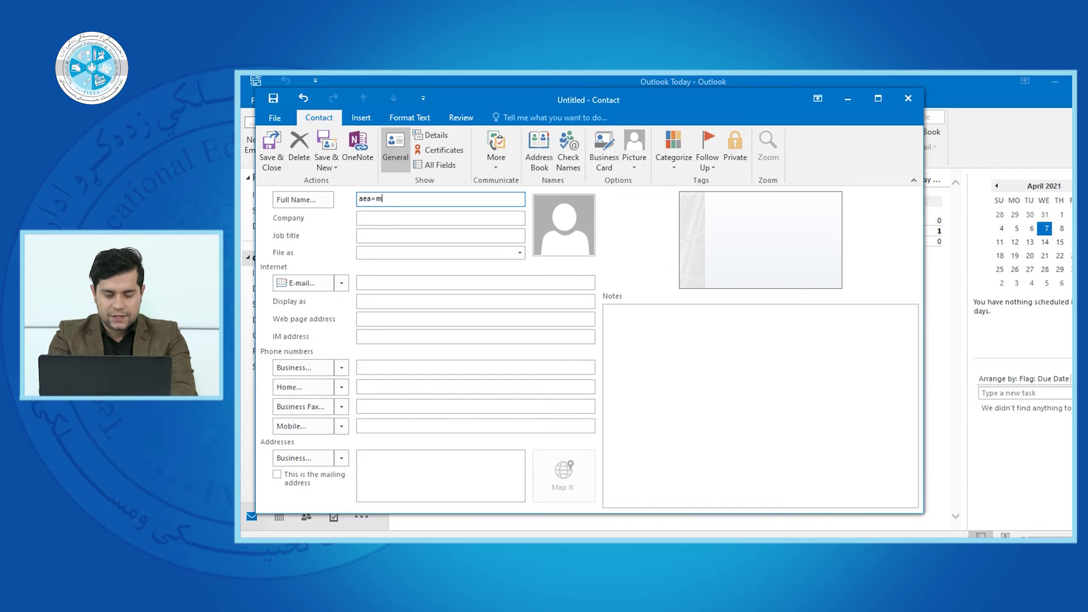
{"action": "left_click", "coordinate": [772, 243]}
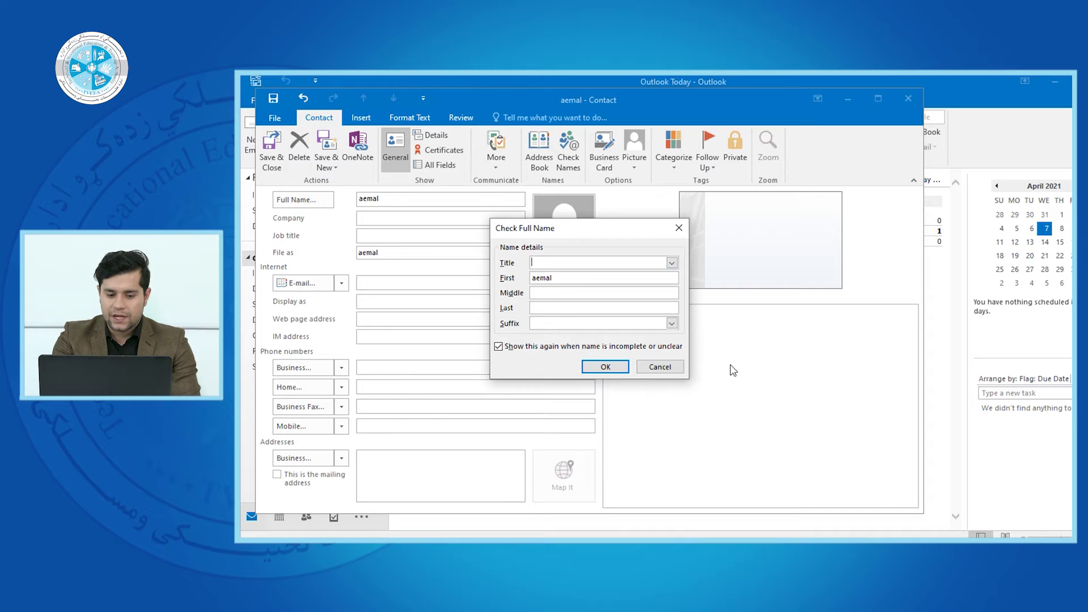
{"action": "left_click", "coordinate": [678, 365]}
{"action": "left_click", "coordinate": [417, 217]}
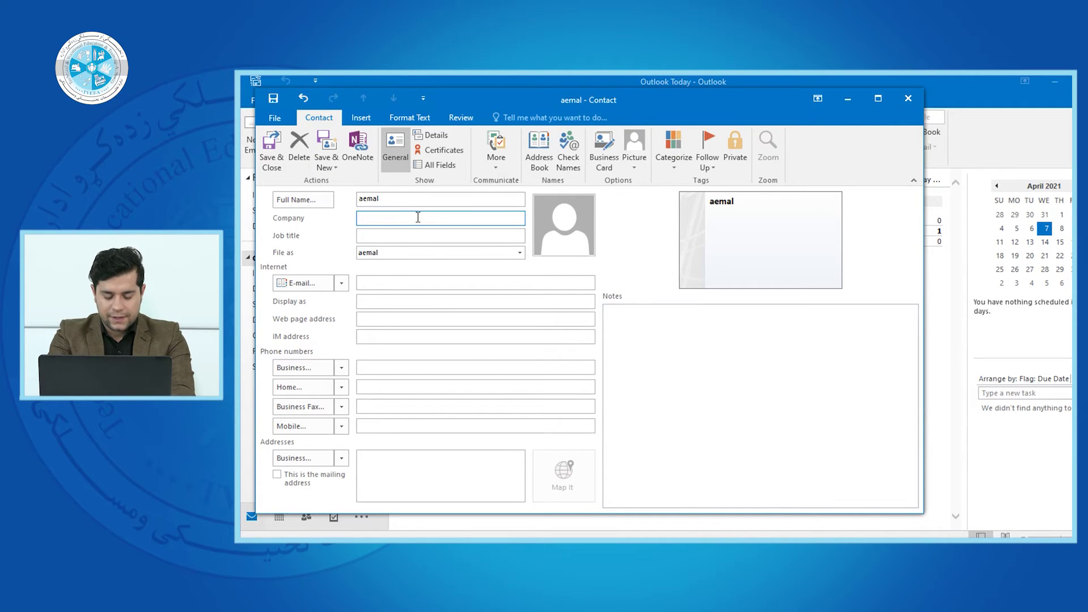
{"action": "type", "text": "Micro"}
{"action": "key", "text": "Tab"}
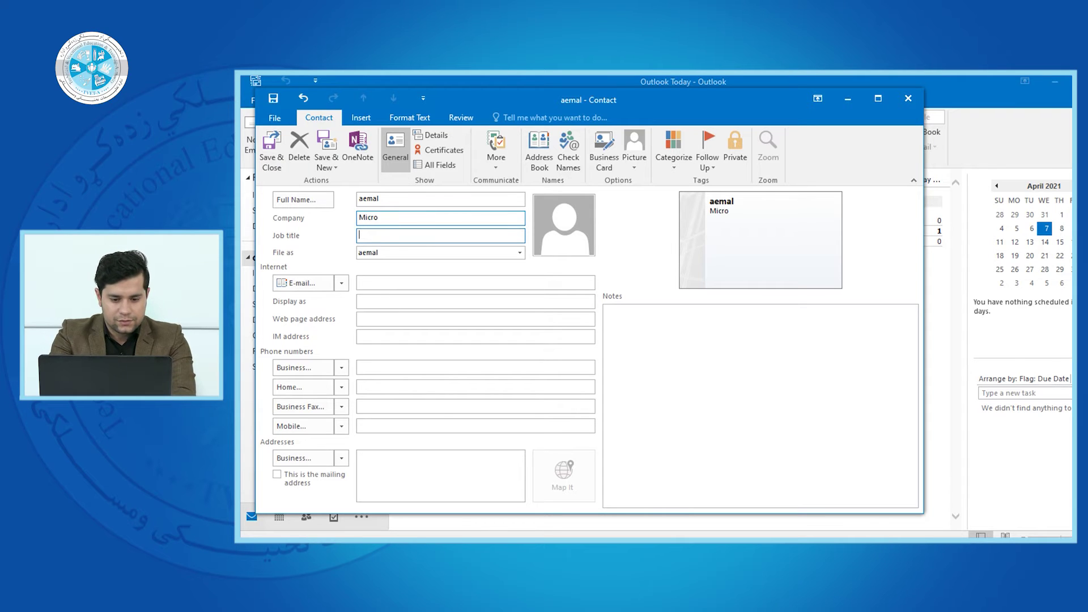
{"action": "type", "text": "mgr"}
{"action": "key", "text": "Tab"}
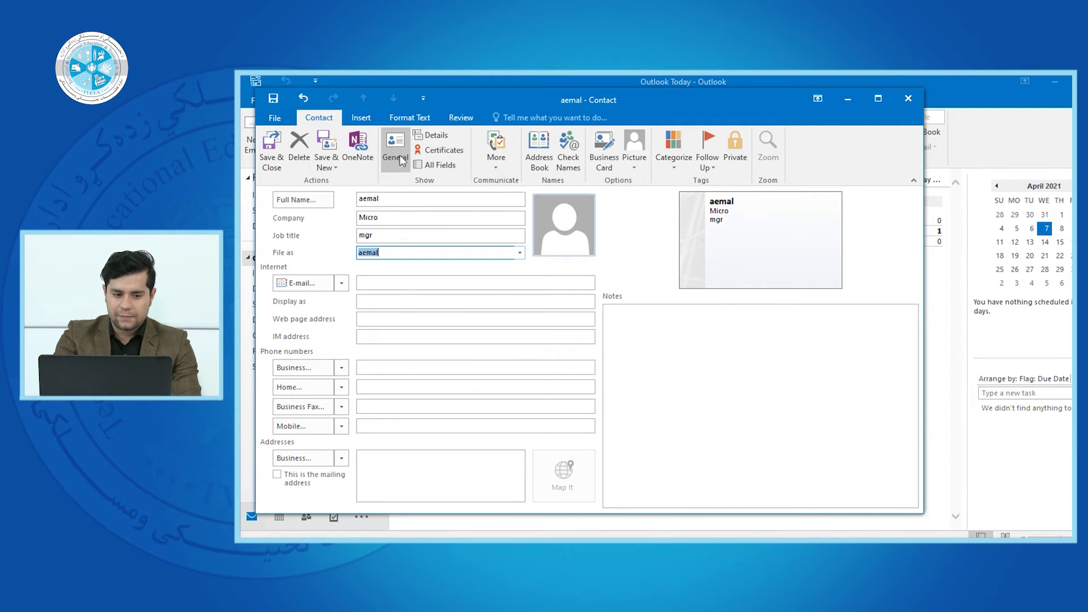
{"action": "left_click", "coordinate": [271, 149]}
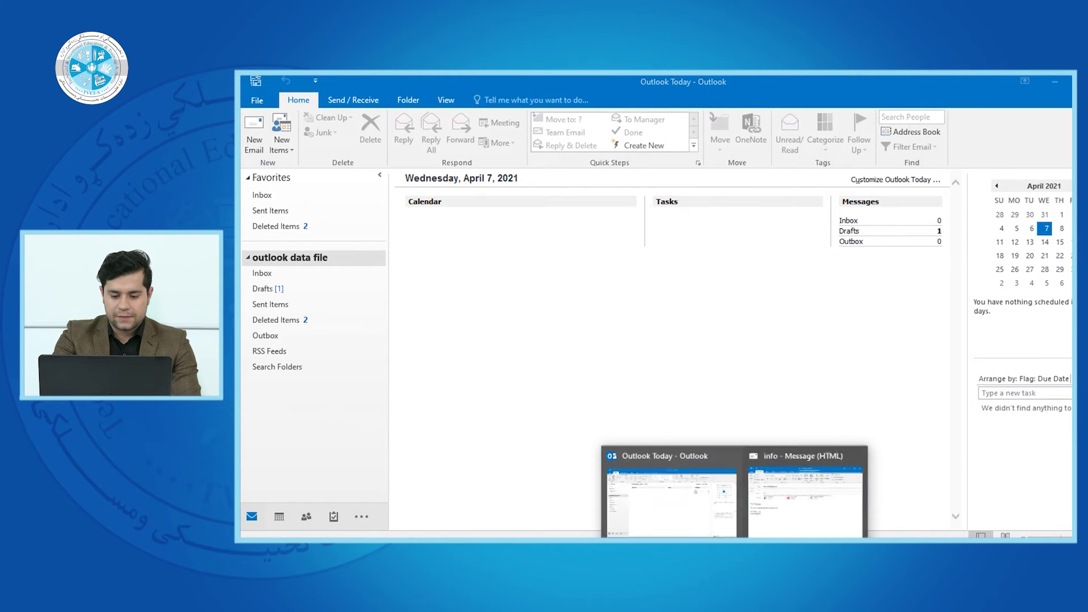
- Insert the new contact's business card into the message, undo the body image, and add a new line
{"action": "left_click", "coordinate": [807, 493]}
{"action": "left_click", "coordinate": [762, 184]}
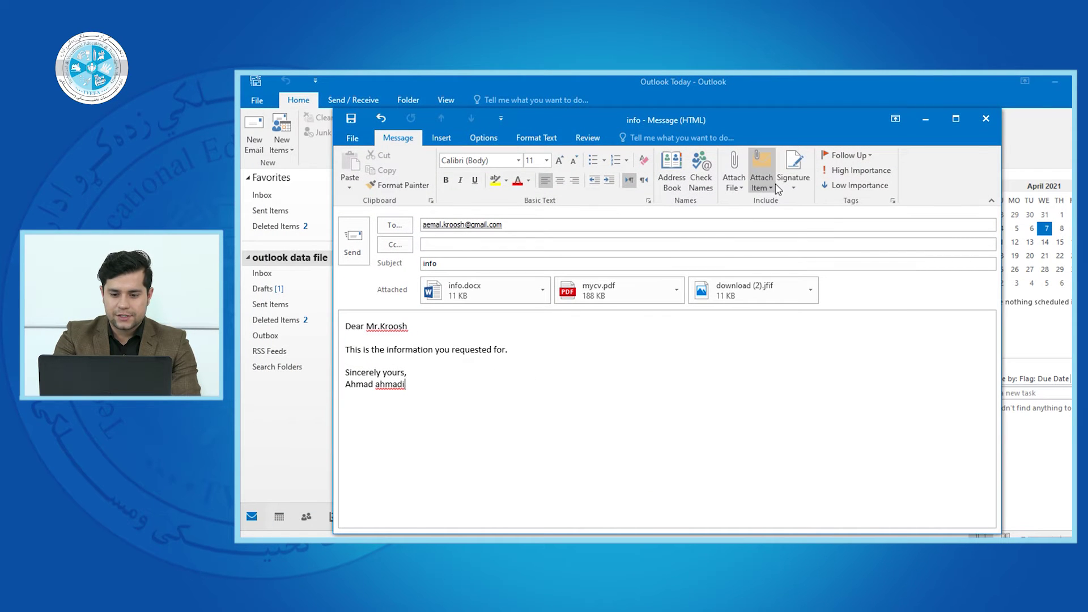
{"action": "mouse_move", "coordinate": [779, 202]}
{"action": "left_click", "coordinate": [860, 206]}
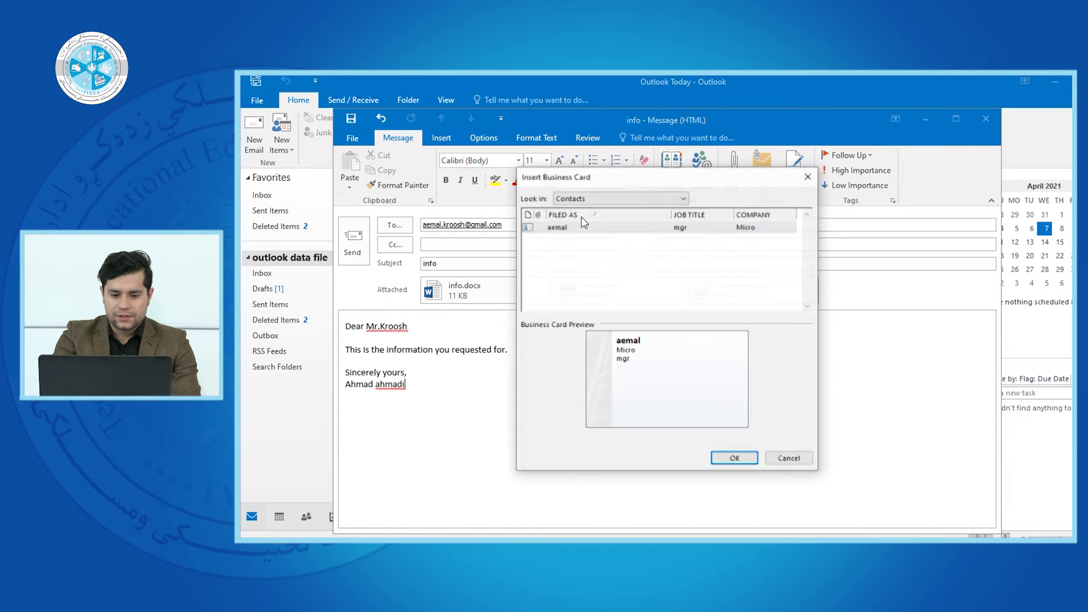
{"action": "double_click", "coordinate": [584, 233]}
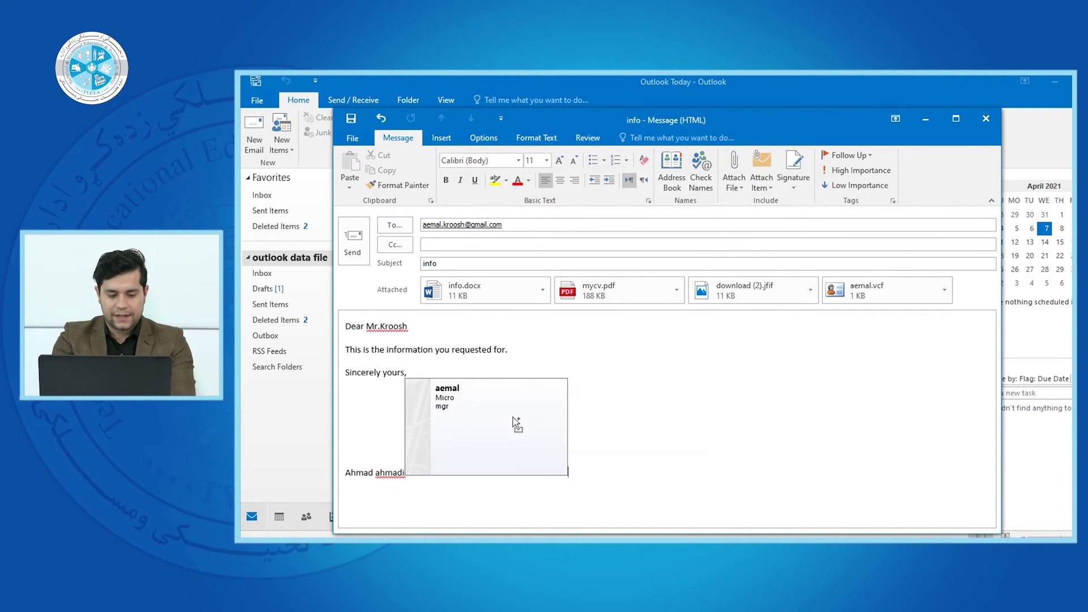
{"action": "key", "text": "ctrl+z"}
{"action": "key", "text": "Return"}
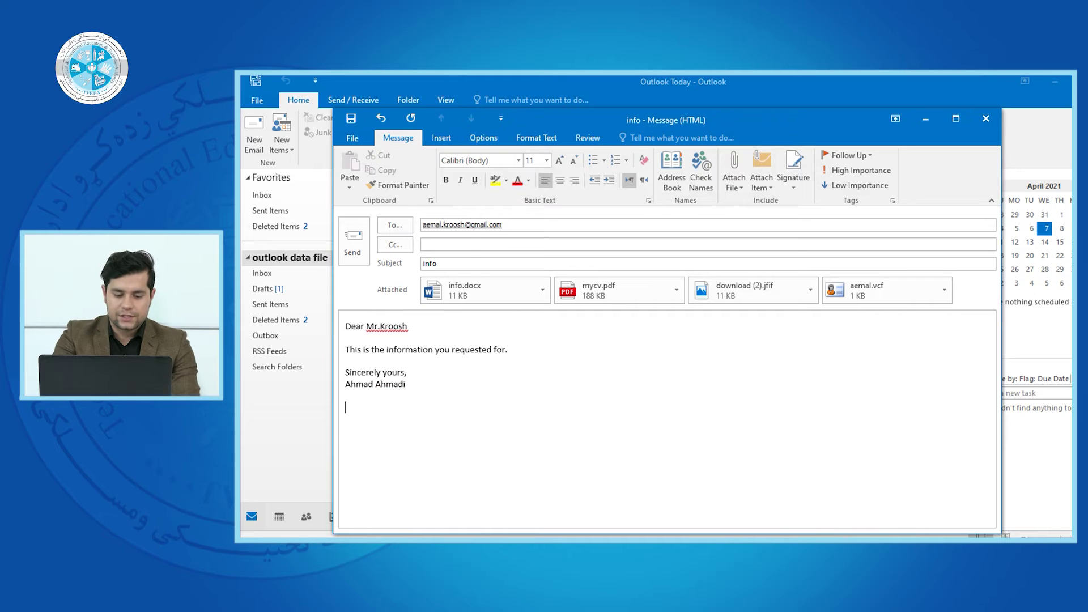
- Insert the contact's business card again from the Business Card list
{"action": "left_click", "coordinate": [761, 181]}
{"action": "mouse_move", "coordinate": [762, 203]}
{"action": "left_click", "coordinate": [844, 204]}
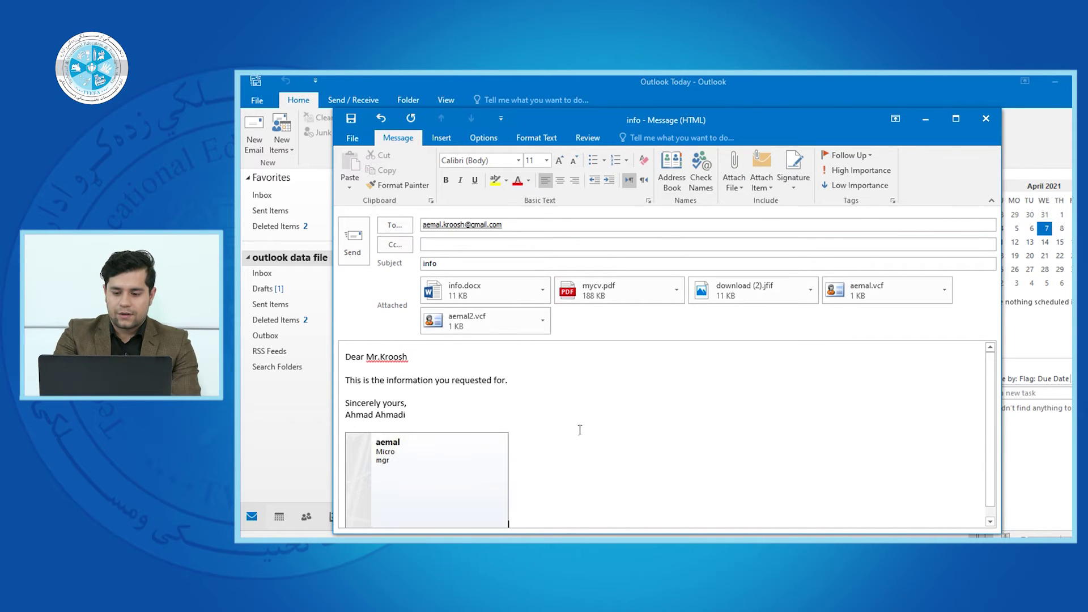
{"action": "scroll", "coordinate": [963, 396], "scroll_direction": "down", "scroll_amount": 1}
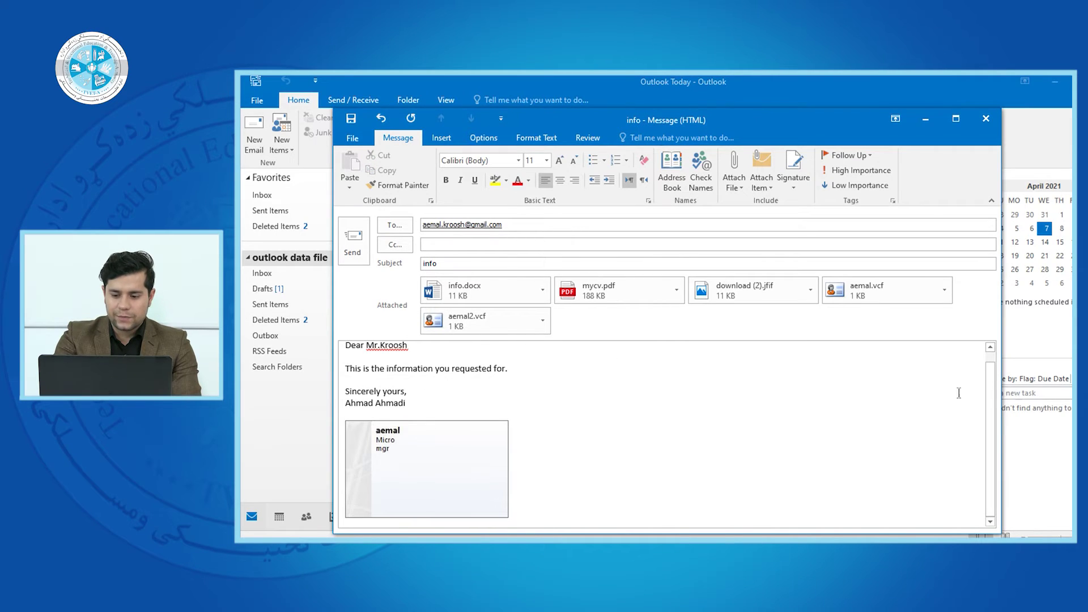
{"action": "left_click_drag", "start_coordinate": [990, 460], "coordinate": [998, 356]}
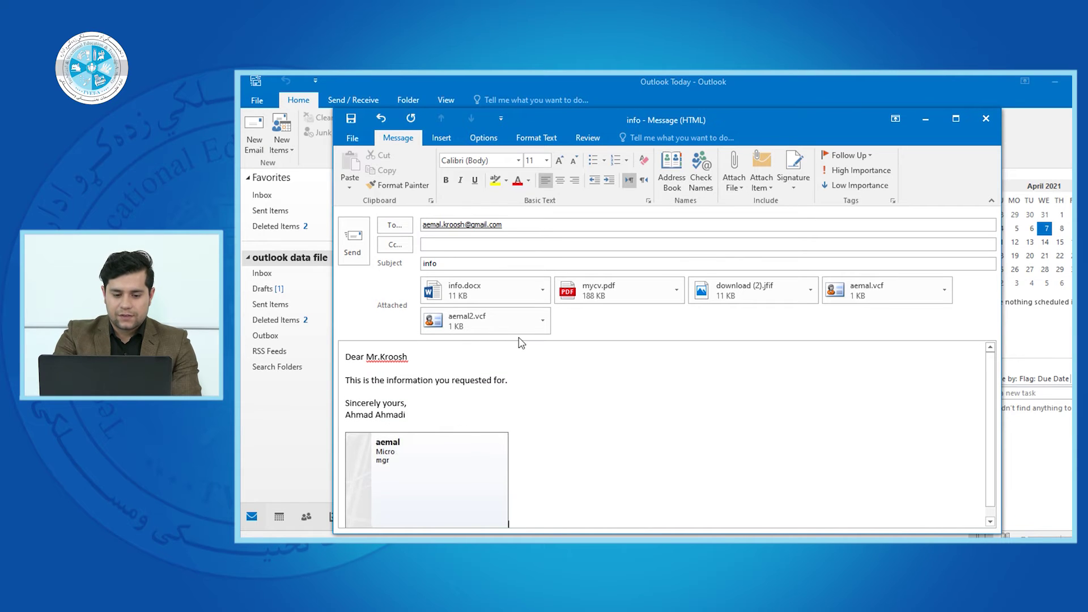
- Delete the card image from the body and remove both business card .vcf attachments
{"action": "left_click", "coordinate": [542, 321]}
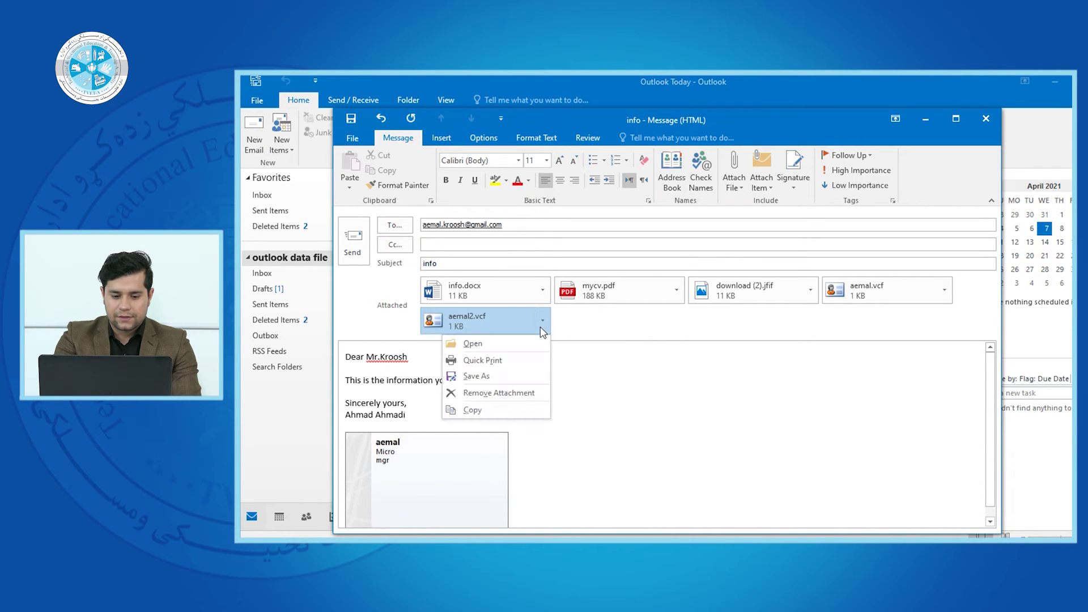
{"action": "left_click", "coordinate": [527, 413]}
{"action": "left_click", "coordinate": [423, 469]}
{"action": "key", "text": "Delete"}
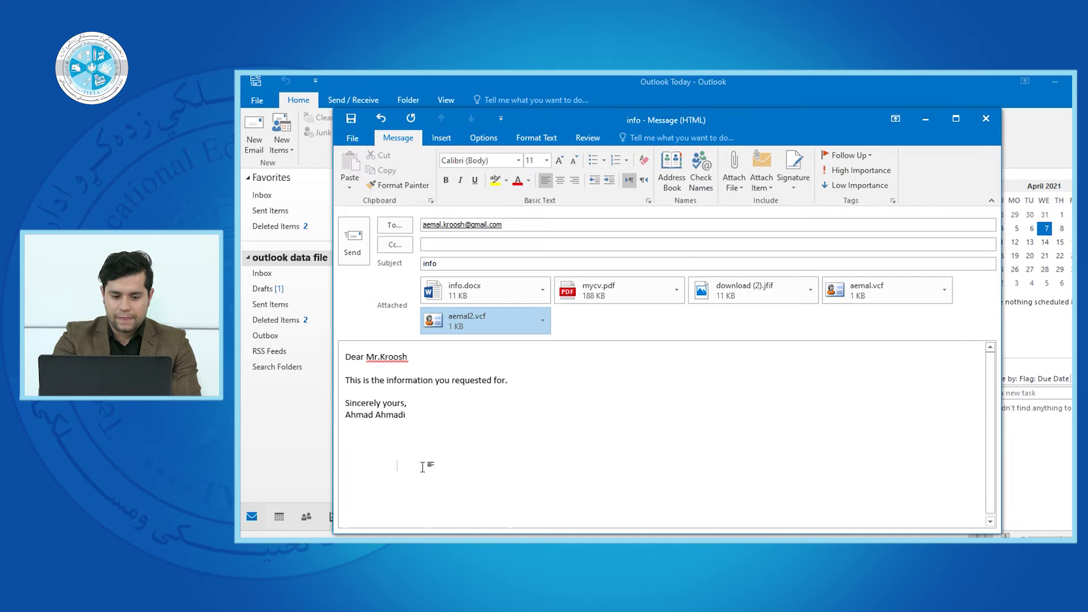
{"action": "left_click", "coordinate": [542, 320]}
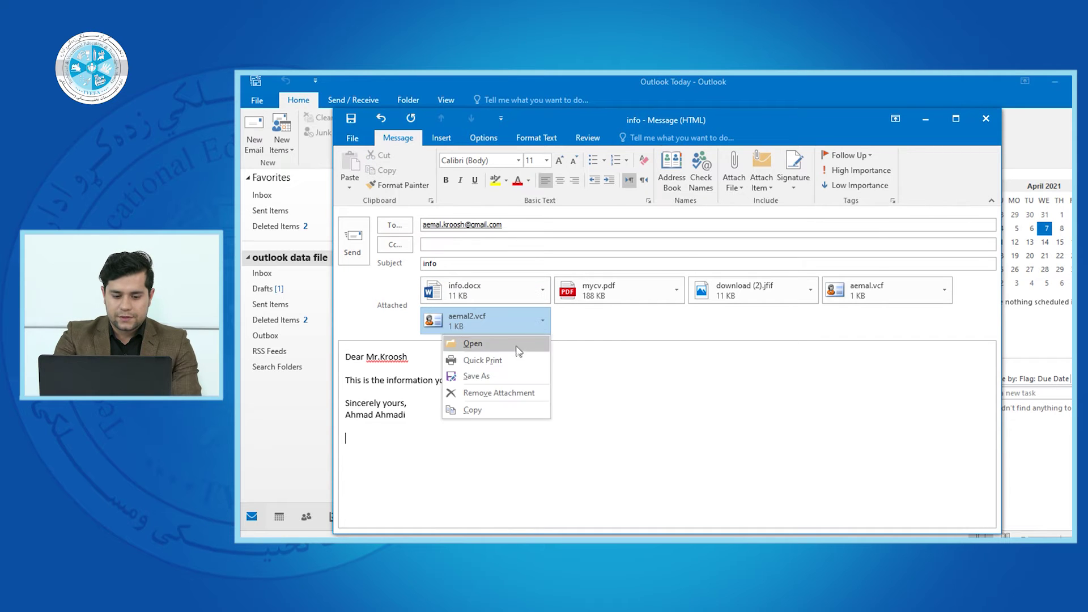
{"action": "left_click", "coordinate": [510, 392]}
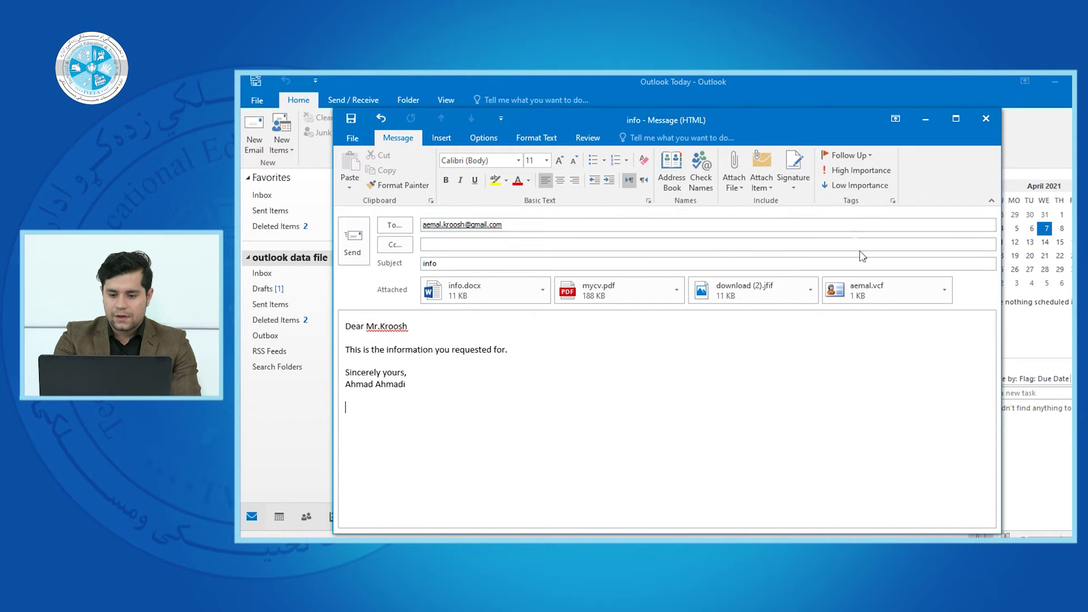
{"action": "left_click", "coordinate": [943, 289]}
{"action": "left_click", "coordinate": [899, 361]}
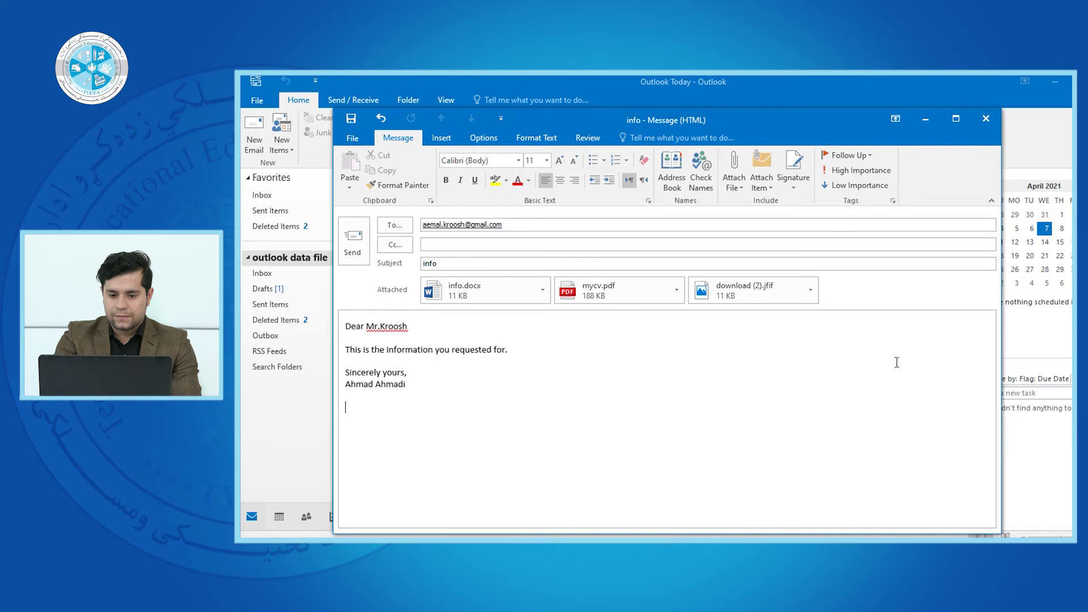
- Re-insert the contact's business card once and place the caret below it
{"action": "left_click", "coordinate": [761, 181]}
{"action": "mouse_move", "coordinate": [785, 202]}
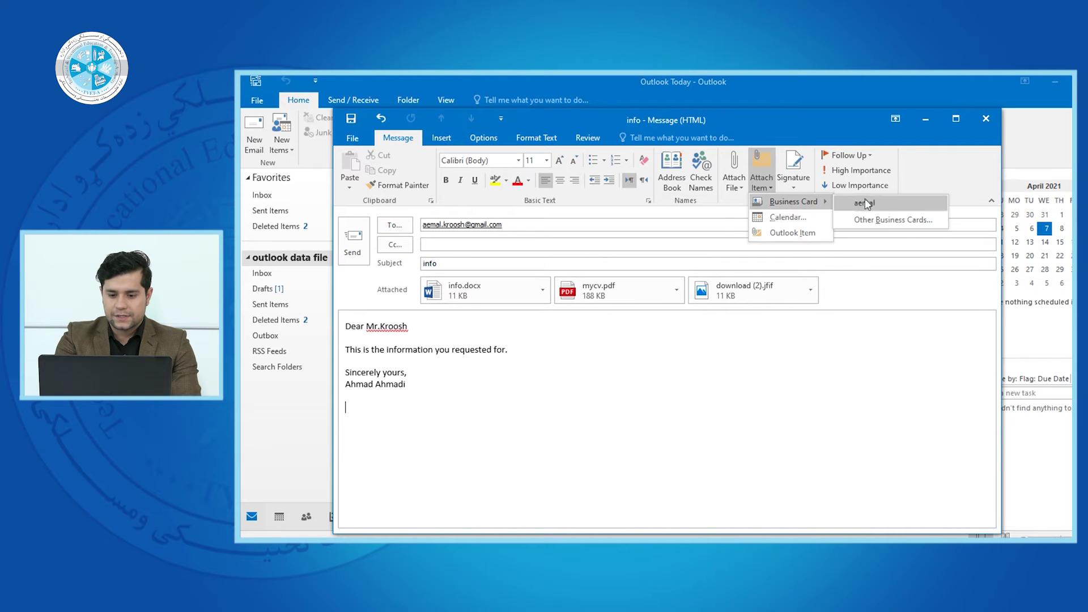
{"action": "left_click", "coordinate": [850, 207]}
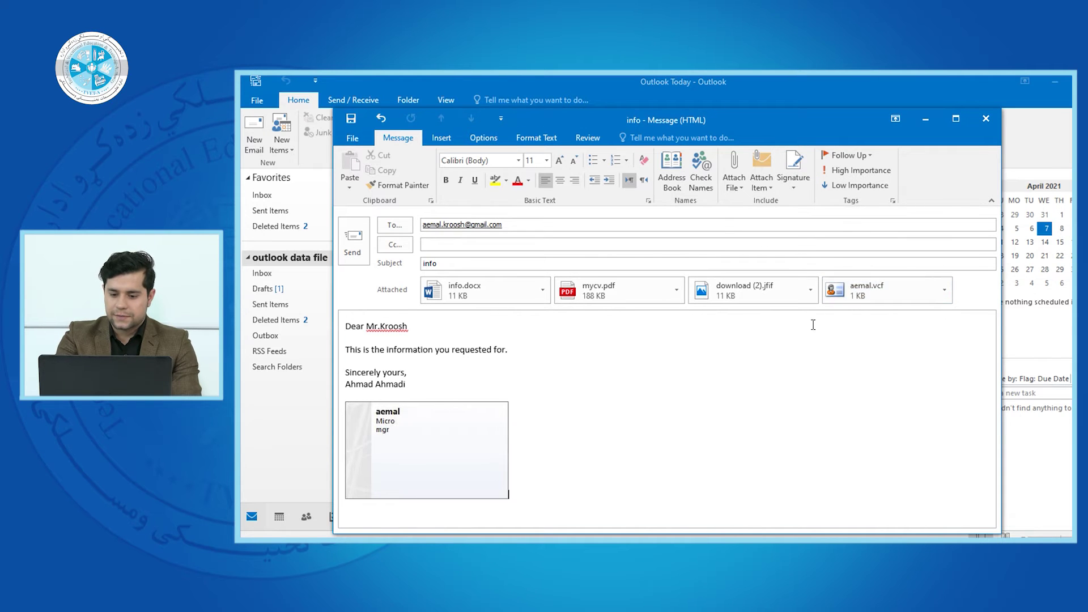
{"action": "left_click", "coordinate": [409, 472]}
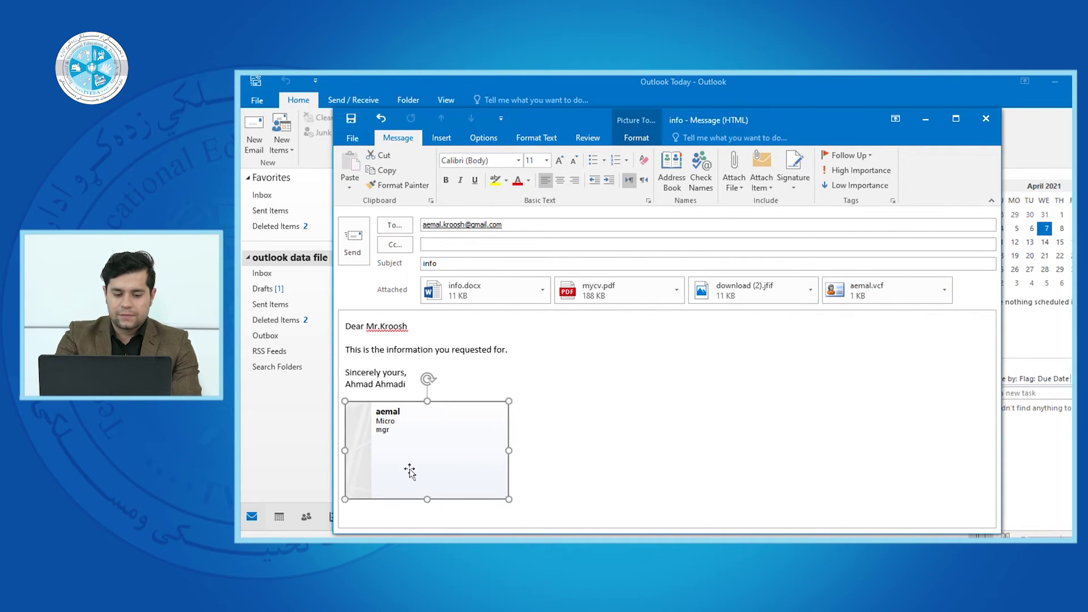
{"action": "left_click", "coordinate": [587, 475]}
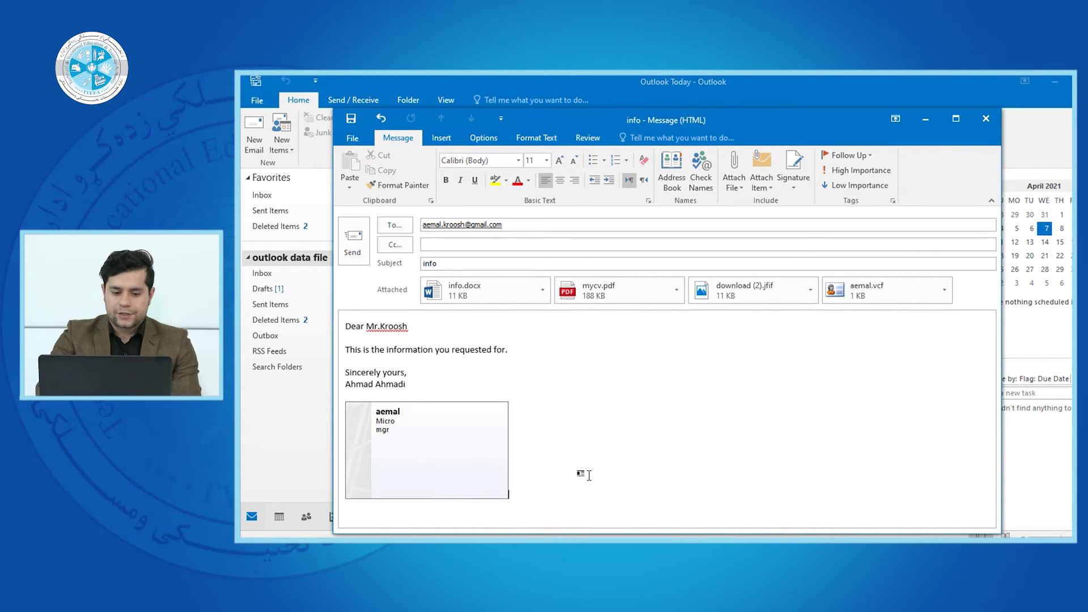
{"action": "left_click", "coordinate": [761, 183]}
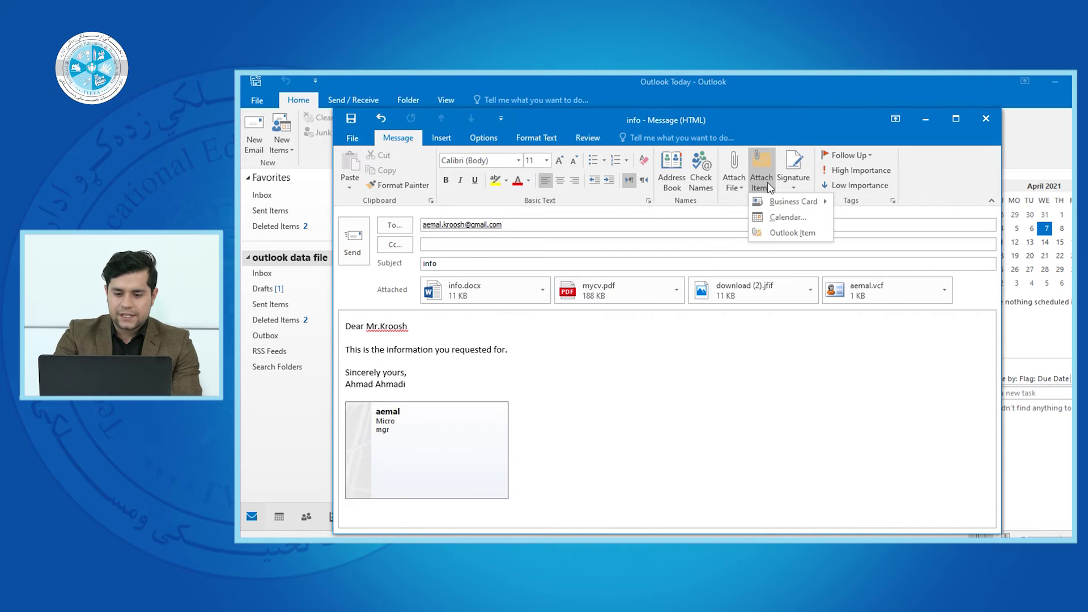
- Attach today's Calendar as My Calendar.ics with Date Range 'Today', accepting the no-appointments warning
{"action": "left_click", "coordinate": [775, 218]}
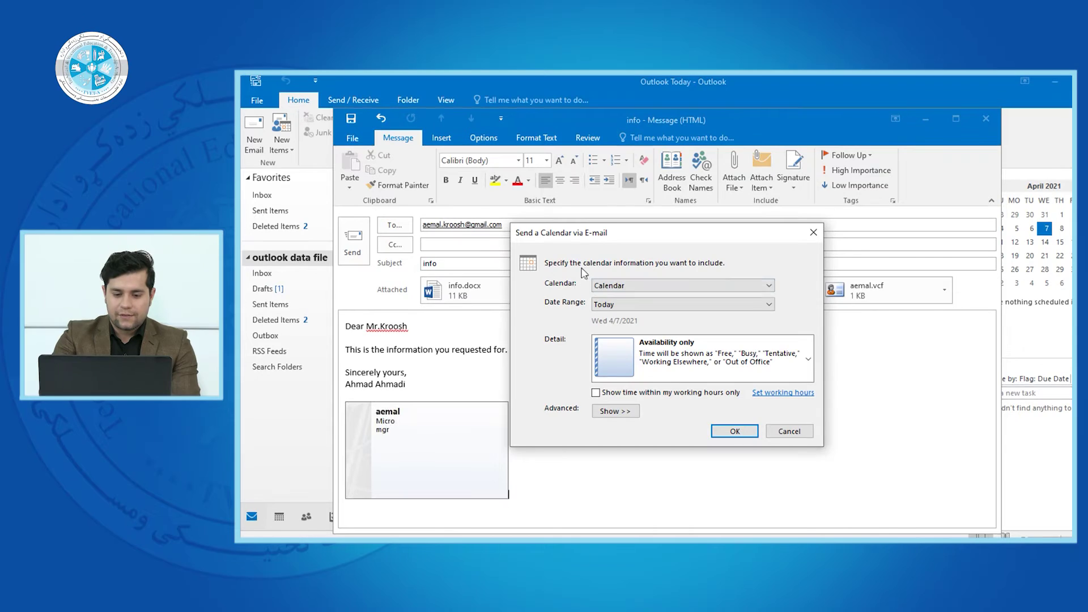
{"action": "left_click", "coordinate": [680, 285]}
{"action": "left_click", "coordinate": [613, 304]}
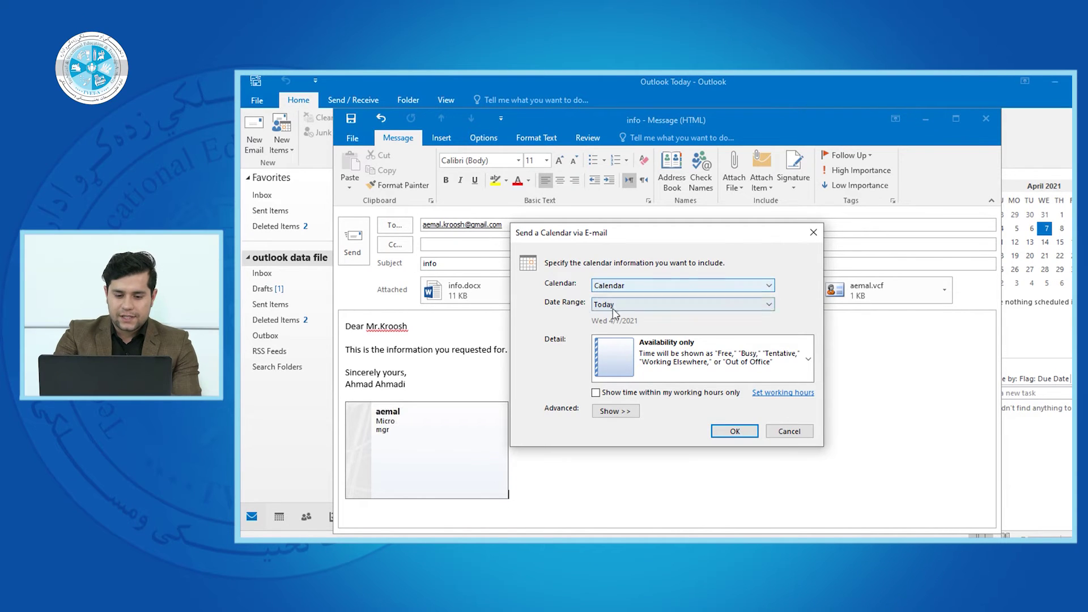
{"action": "left_click", "coordinate": [614, 306]}
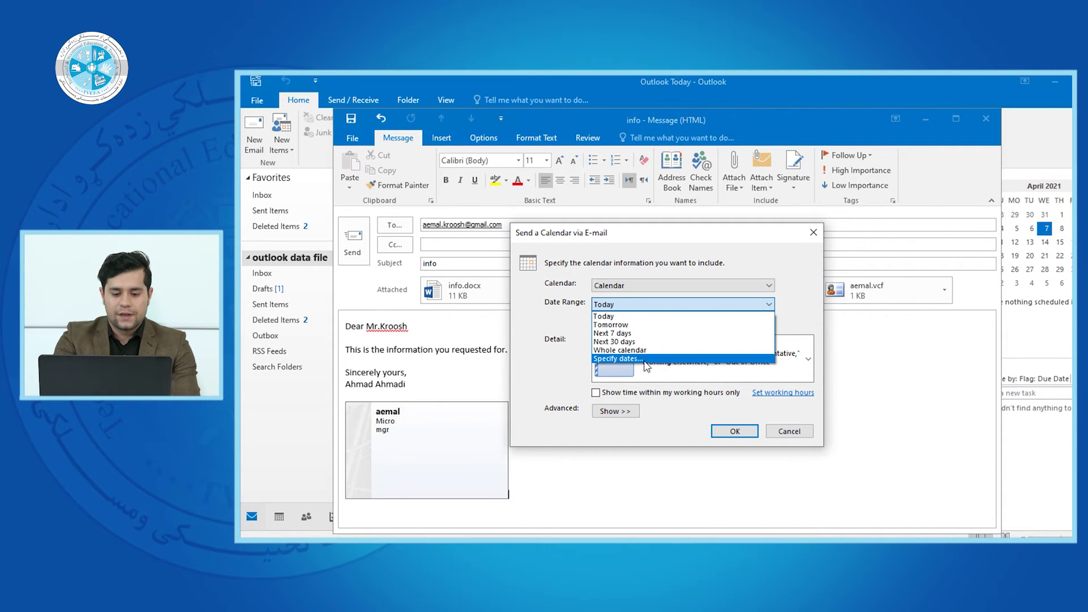
{"action": "left_click", "coordinate": [618, 359]}
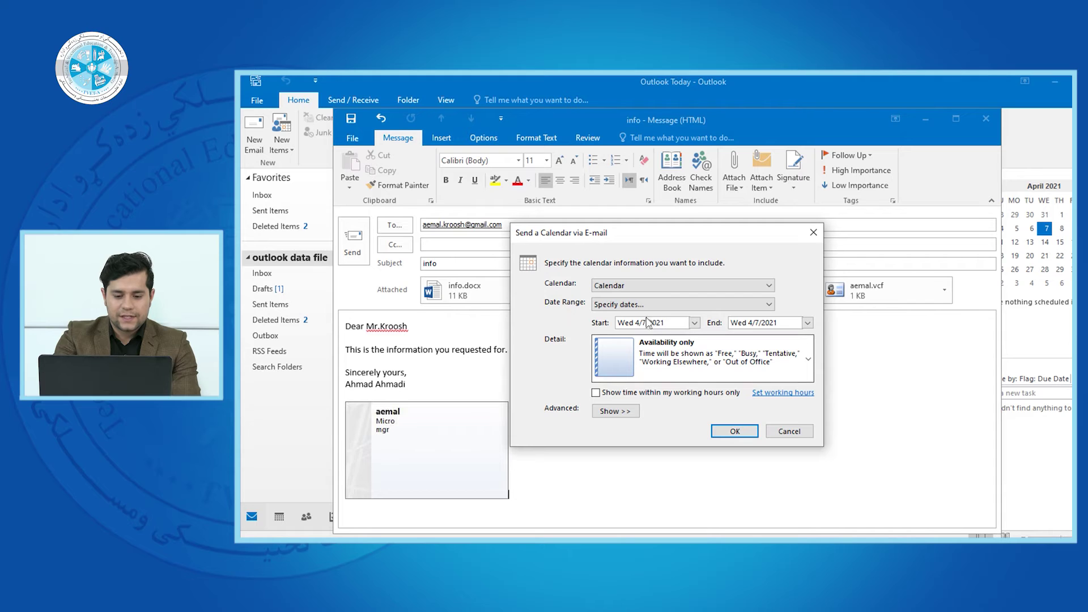
{"action": "left_click_drag", "start_coordinate": [646, 324], "coordinate": [621, 325]}
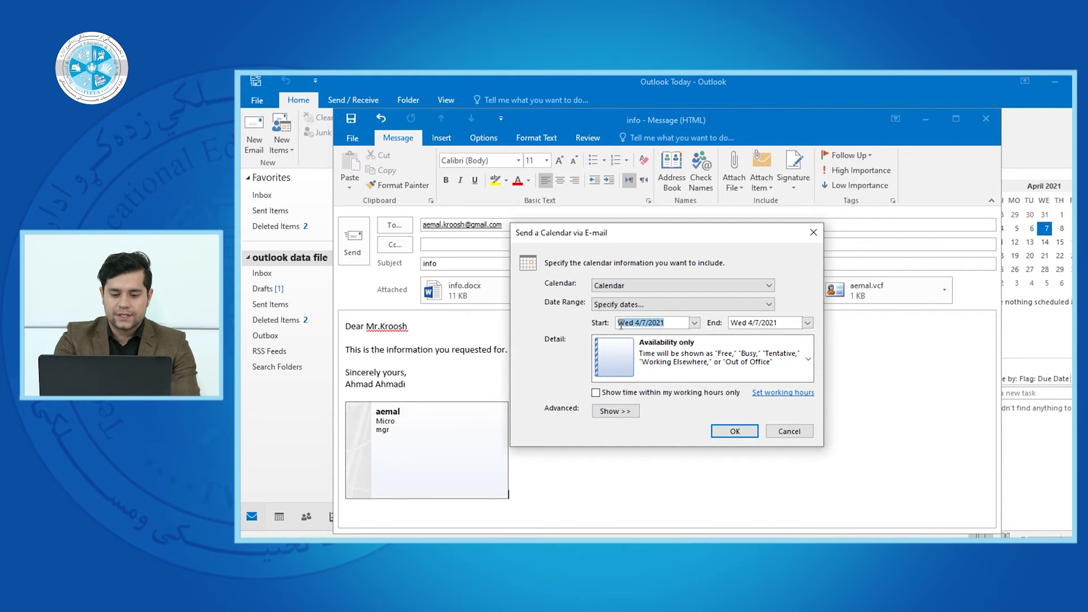
{"action": "left_click", "coordinate": [677, 323]}
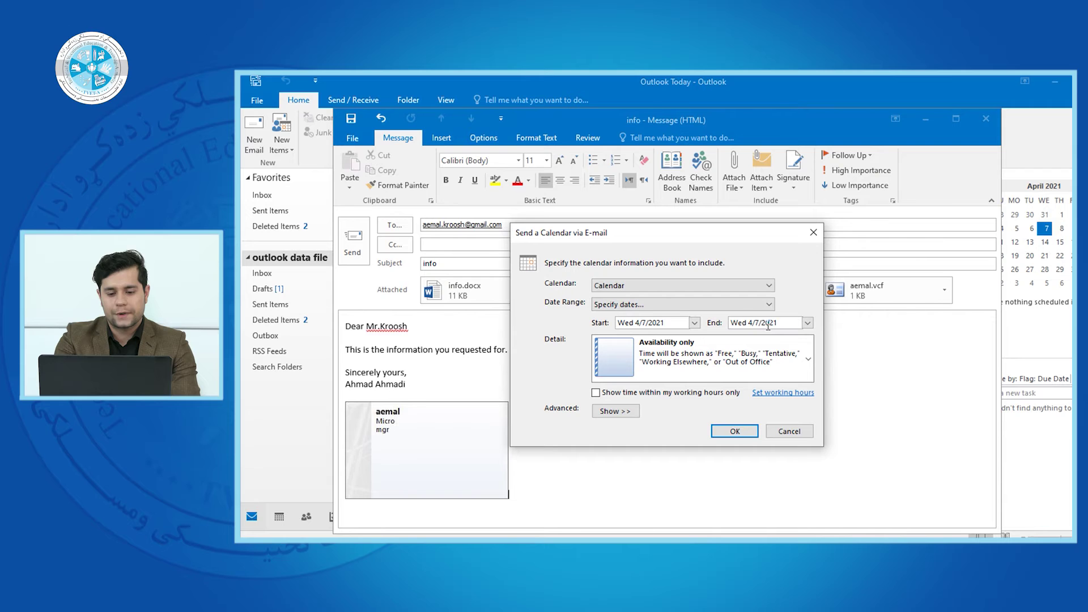
{"action": "left_click", "coordinate": [686, 305]}
{"action": "left_click", "coordinate": [674, 318]}
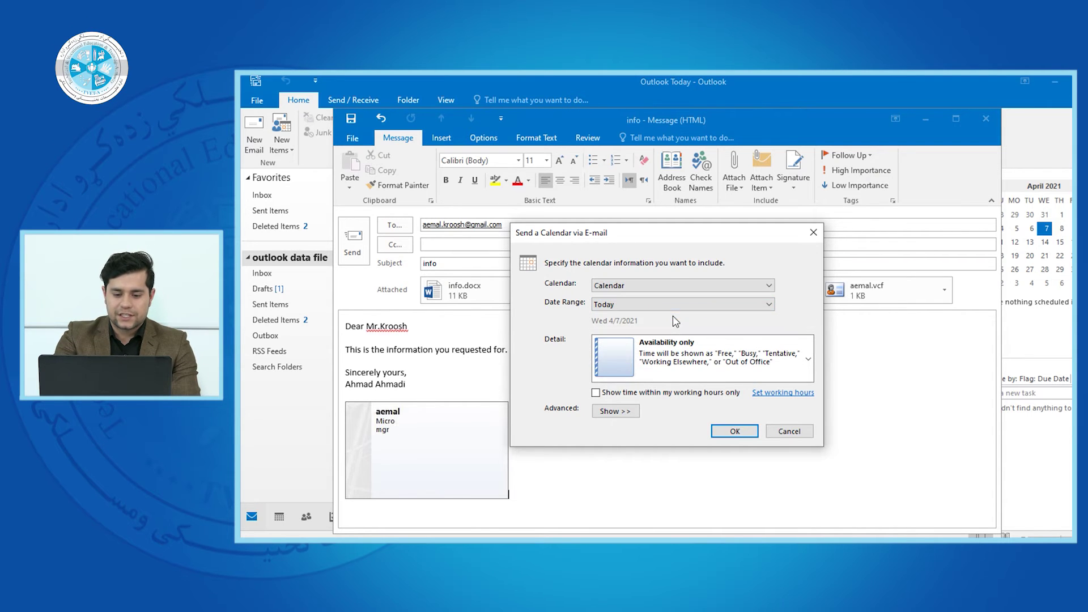
{"action": "left_click", "coordinate": [734, 431]}
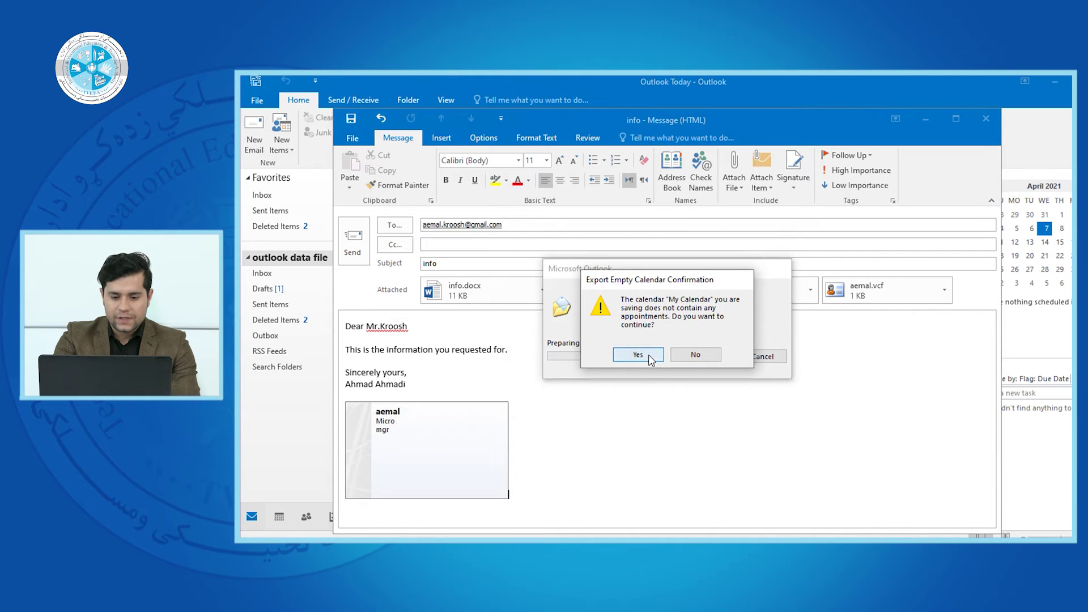
{"action": "left_click", "coordinate": [633, 355]}
{"action": "mouse_move", "coordinate": [991, 379]}
{"action": "left_mouse_down"}
{"action": "mouse_move", "coordinate": [999, 514]}
{"action": "mouse_move", "coordinate": [1010, 434]}
{"action": "mouse_move", "coordinate": [1002, 393]}
{"action": "mouse_move", "coordinate": [996, 465]}
{"action": "mouse_move", "coordinate": [997, 376]}
{"action": "left_mouse_up"}
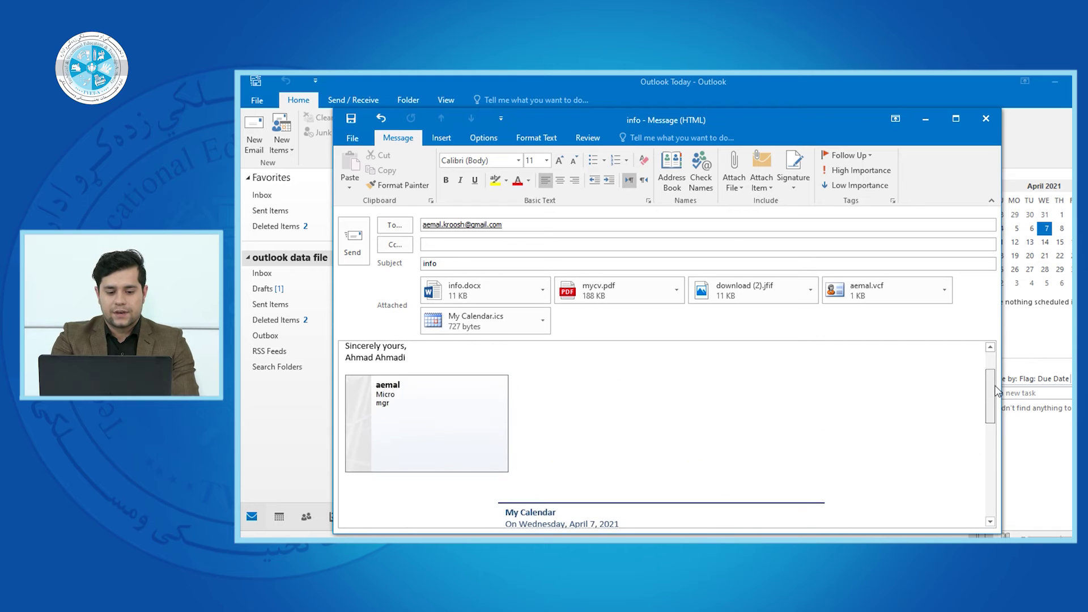
- Remove the My Calendar.ics attachment and delete the April 2021 calendar from the message body
{"action": "left_click", "coordinate": [542, 320]}
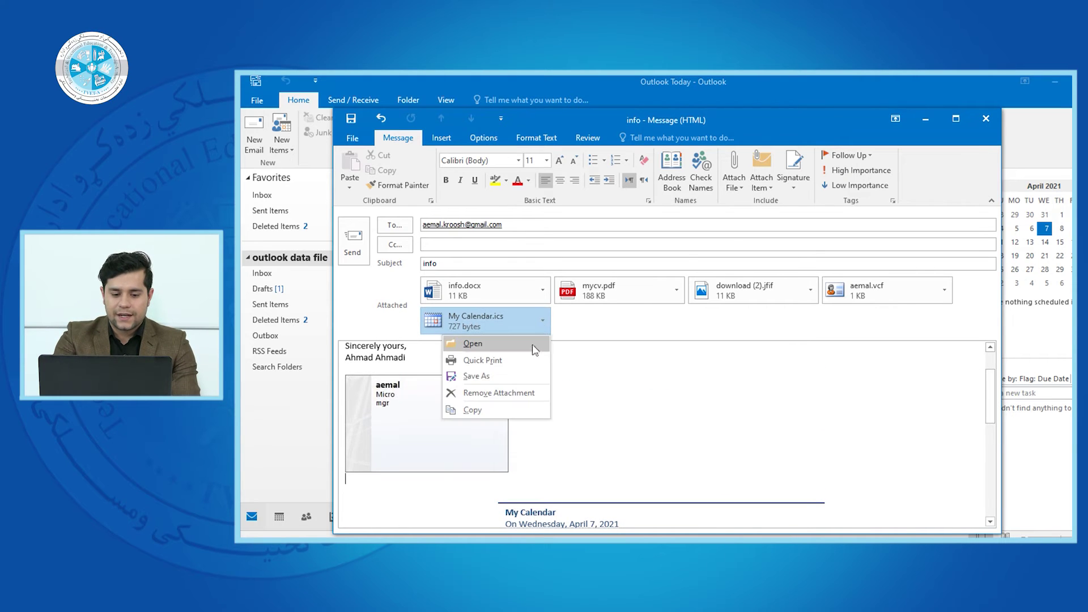
{"action": "left_click", "coordinate": [519, 392]}
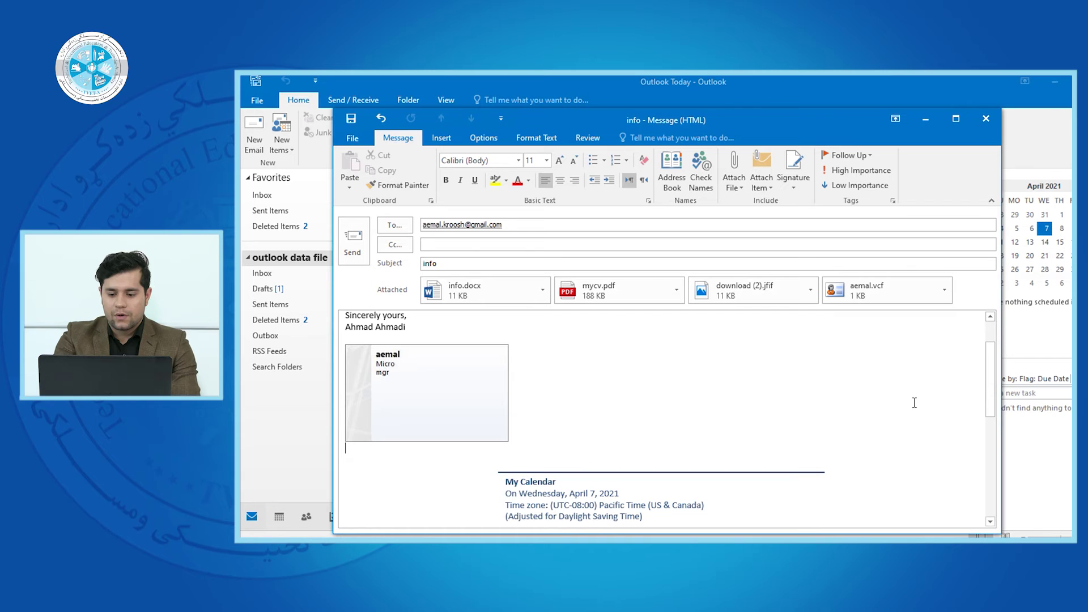
{"action": "scroll", "coordinate": [983, 372], "scroll_direction": "down", "scroll_amount": 3}
{"action": "left_click_drag", "start_coordinate": [566, 323], "coordinate": [703, 525]}
{"action": "key", "text": "Delete"}
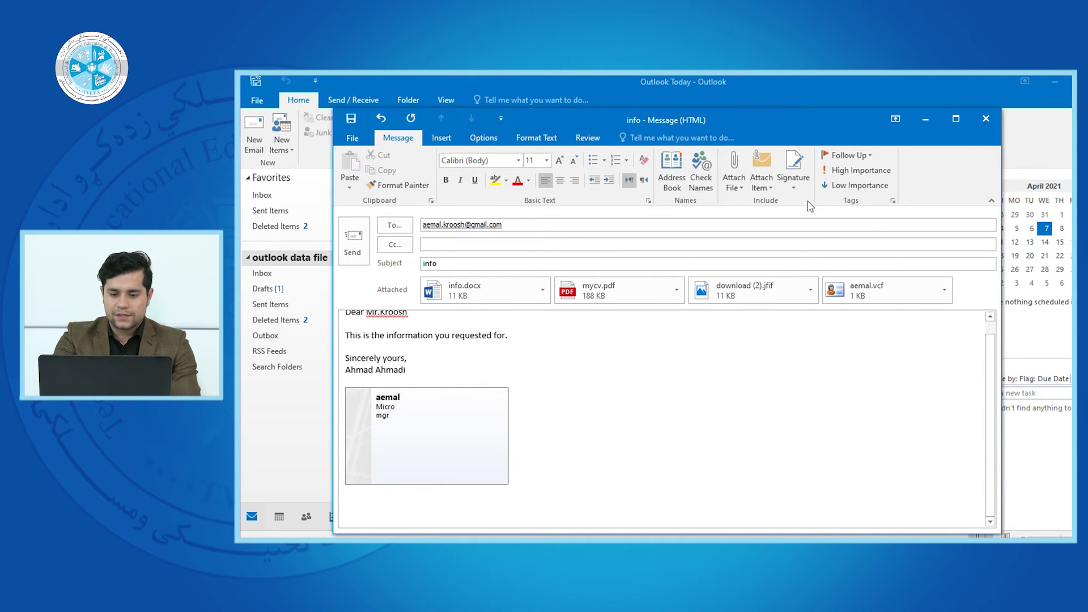
{"action": "left_click", "coordinate": [765, 188]}
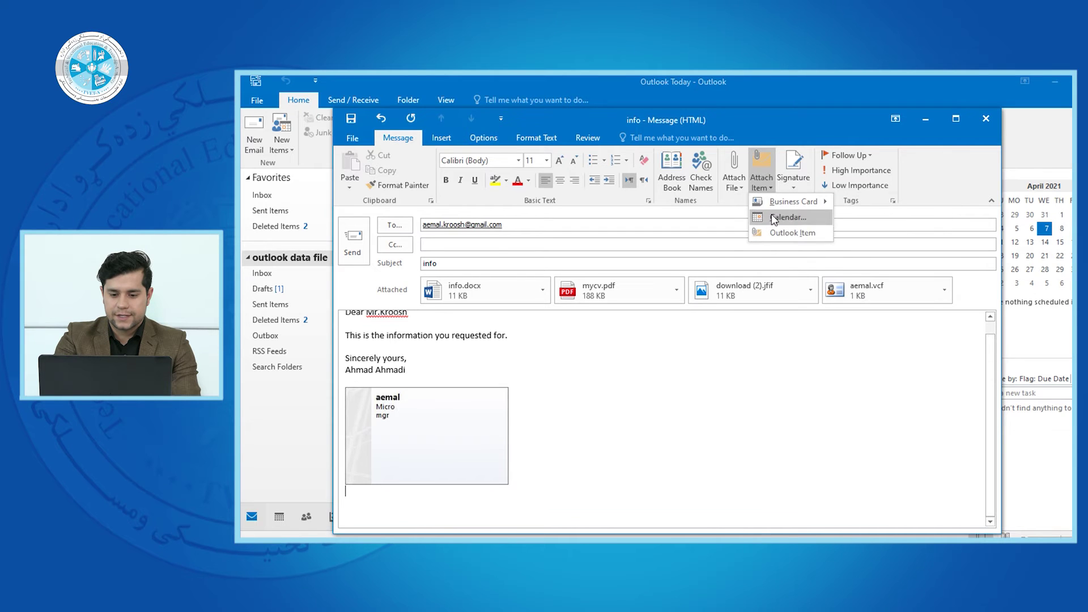
- Attach the calendar with the date range set to Tomorrow, accepting it despite having no appointments
{"action": "left_click", "coordinate": [788, 217]}
{"action": "left_click", "coordinate": [649, 304]}
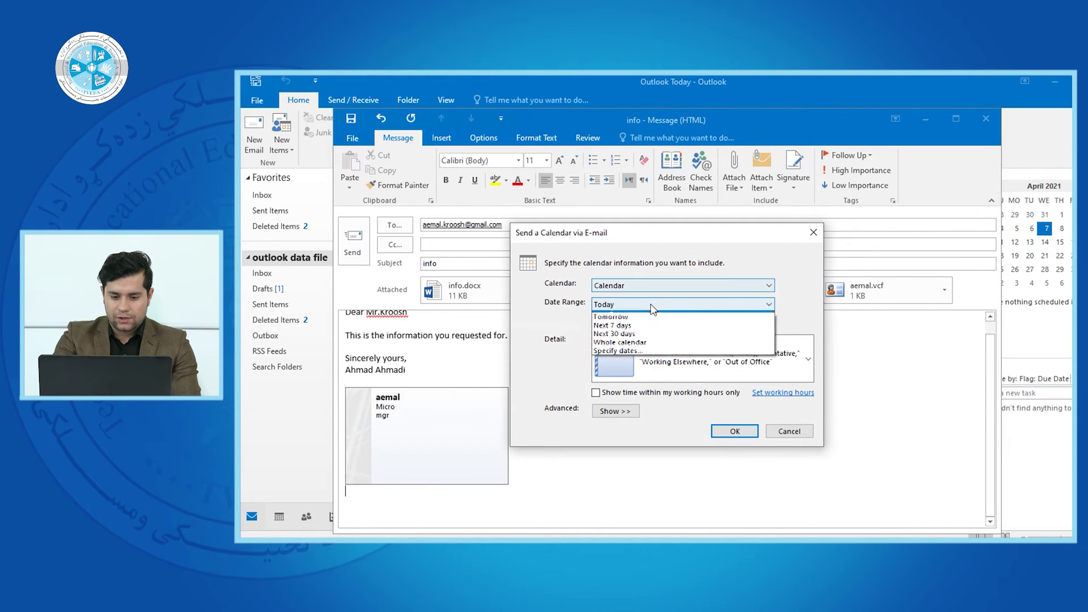
{"action": "left_click", "coordinate": [650, 322]}
{"action": "left_click", "coordinate": [733, 431]}
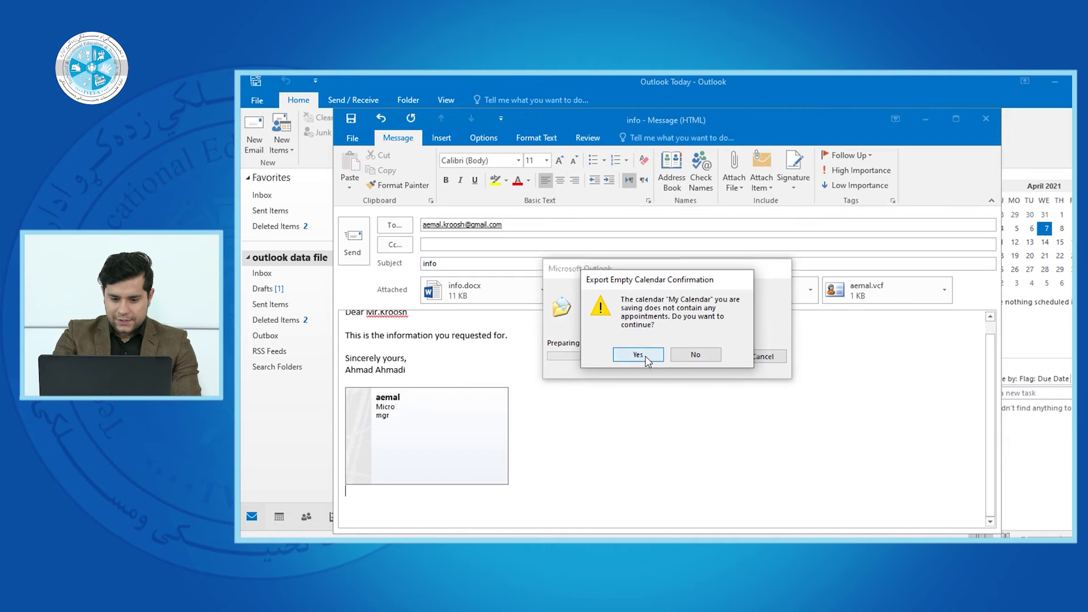
{"action": "left_click", "coordinate": [638, 355]}
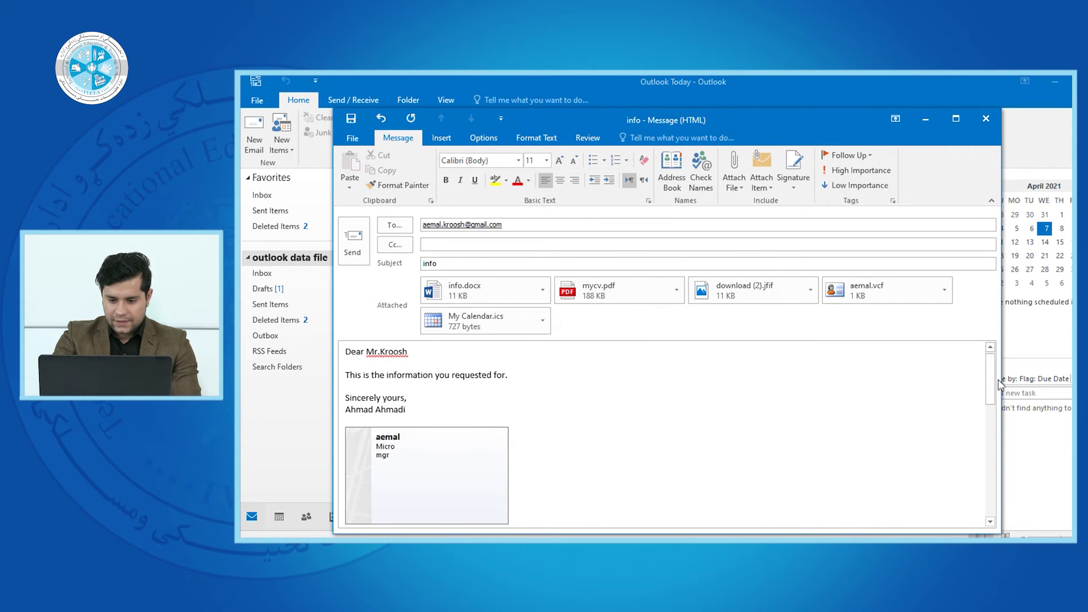
- Delete the inserted calendar schedule from the body so it ends at the business card
{"action": "mouse_move", "coordinate": [993, 410]}
{"action": "left_mouse_down"}
{"action": "mouse_move", "coordinate": [995, 496]}
{"action": "mouse_move", "coordinate": [991, 362]}
{"action": "mouse_move", "coordinate": [993, 416]}
{"action": "left_mouse_up"}
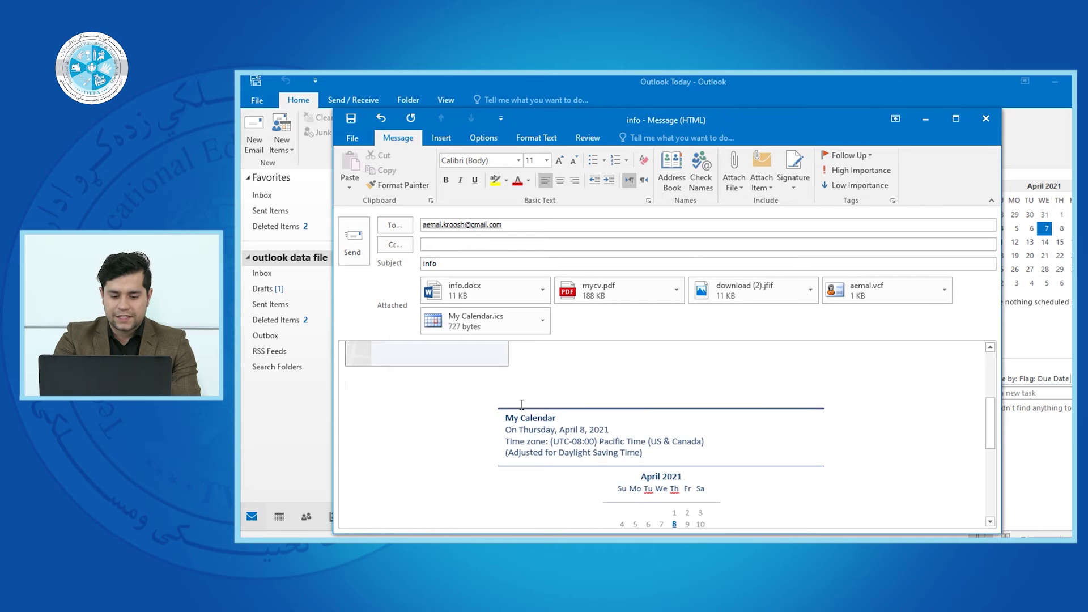
{"action": "key", "text": "ctrl+shift+End"}
{"action": "key", "text": "Delete"}
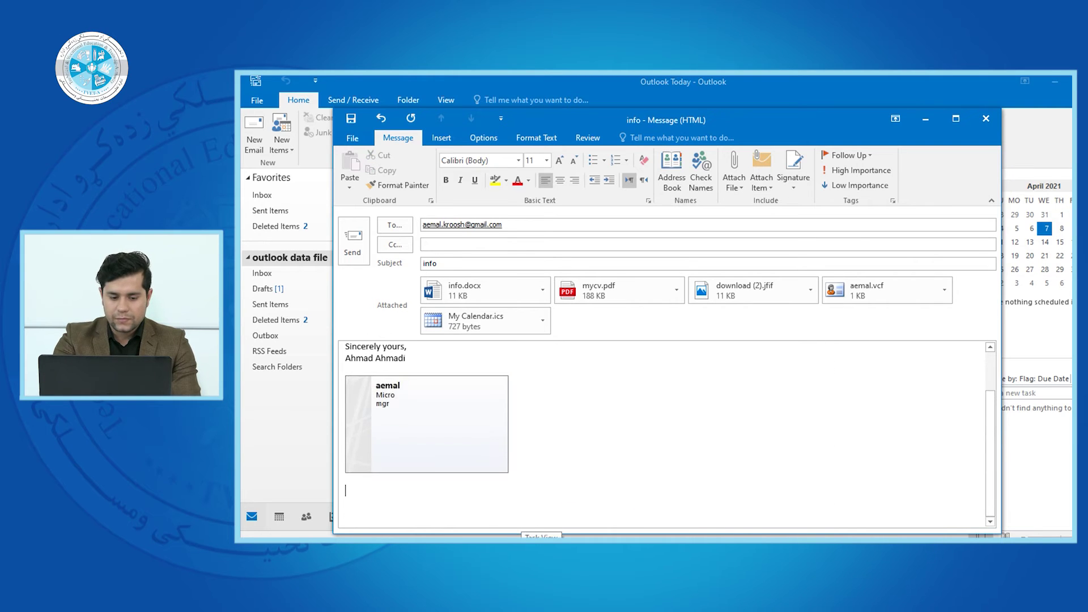
{"action": "mouse_move", "coordinate": [992, 428]}
{"action": "left_mouse_down"}
{"action": "mouse_move", "coordinate": [1001, 391]}
{"action": "mouse_move", "coordinate": [998, 409]}
{"action": "left_mouse_up"}
- Open the Insert Item dialog to attach an existing Outlook item
{"action": "left_click", "coordinate": [761, 182]}
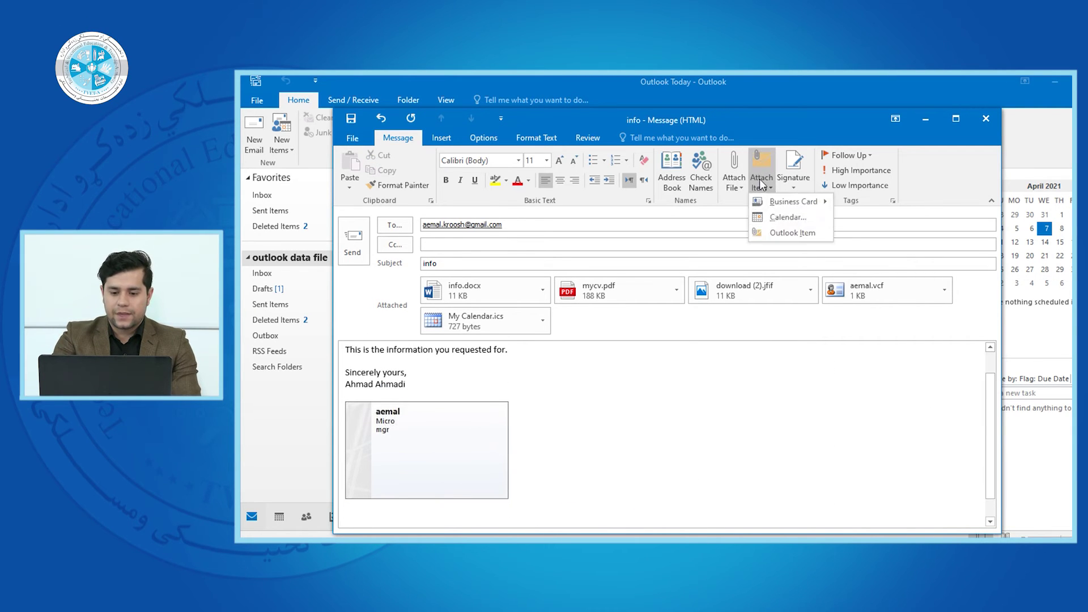
{"action": "left_click", "coordinate": [776, 236]}
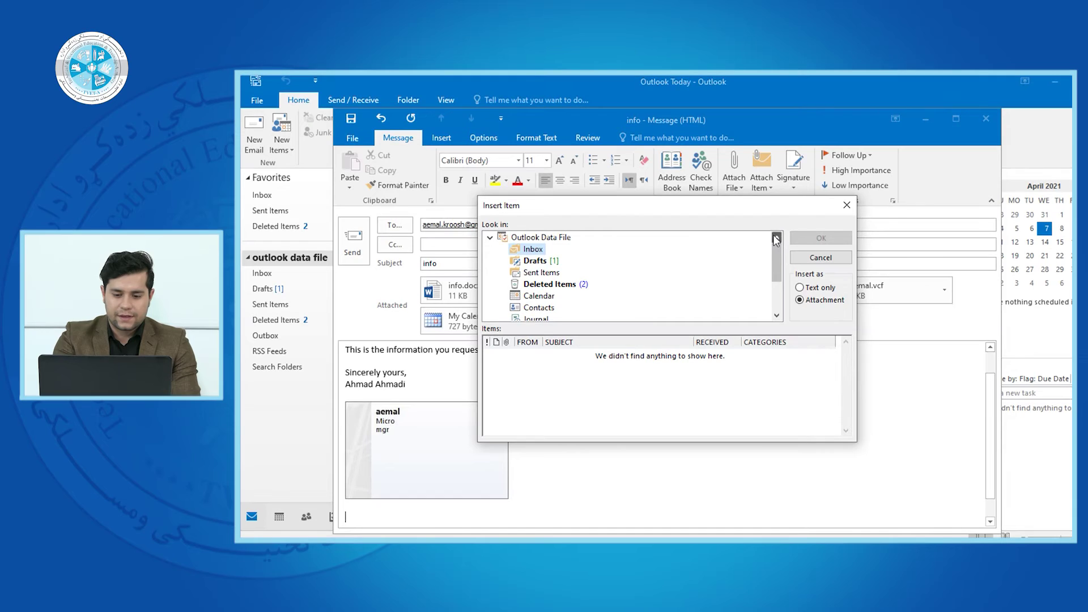
{"action": "mouse_move", "coordinate": [777, 251]}
{"action": "left_mouse_down"}
{"action": "mouse_move", "coordinate": [774, 283]}
{"action": "mouse_move", "coordinate": [780, 249]}
{"action": "left_mouse_up"}
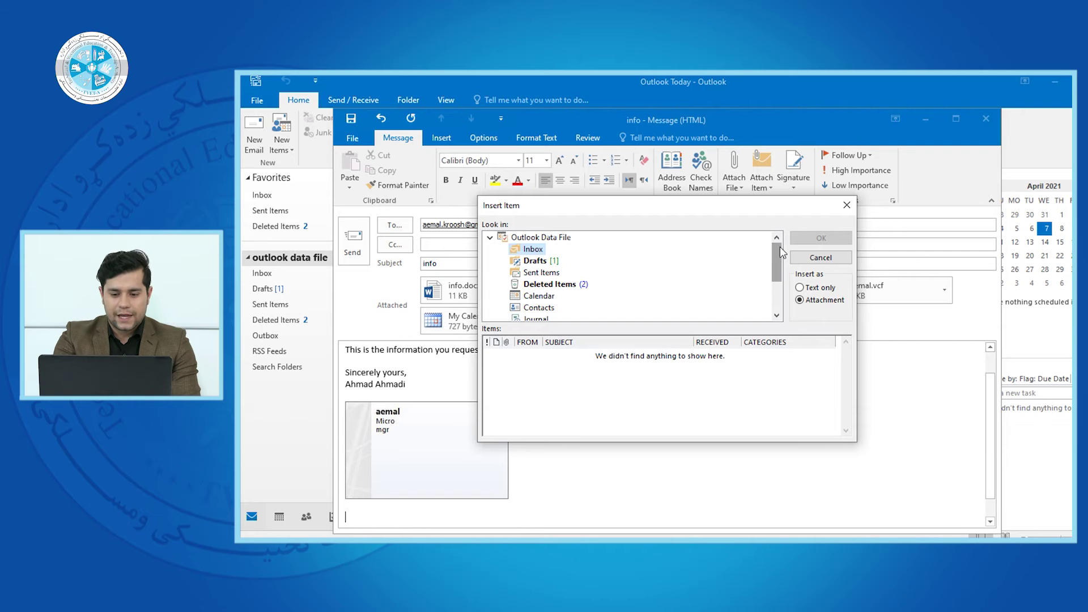
{"action": "mouse_move", "coordinate": [781, 249]}
{"action": "left_mouse_down"}
{"action": "mouse_move", "coordinate": [778, 284]}
{"action": "mouse_move", "coordinate": [782, 249]}
{"action": "left_mouse_up"}
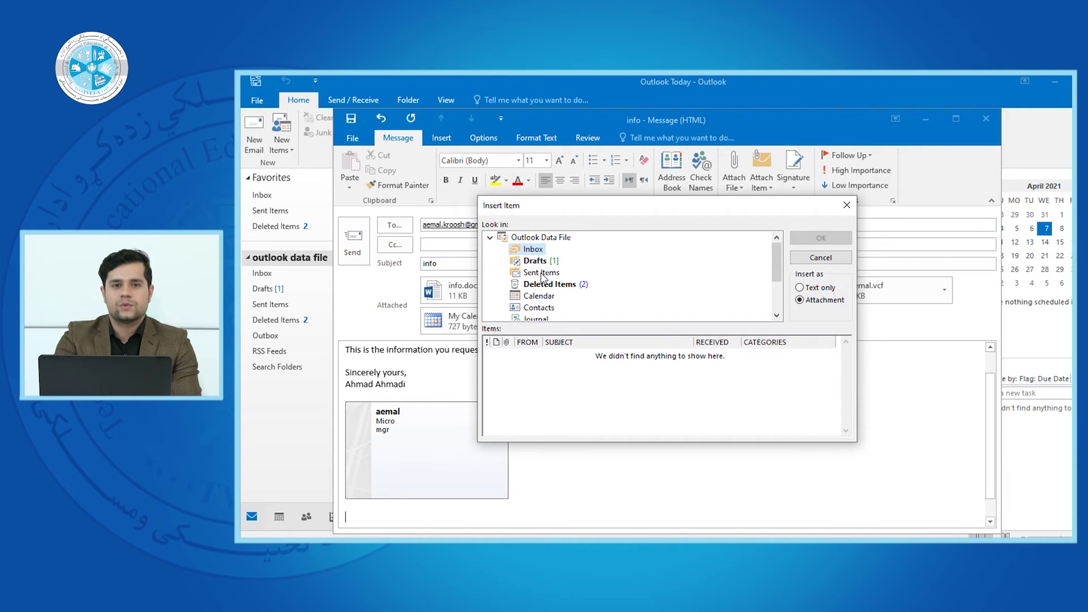
- Browse to the Contacts folder and select the mgr at Micro contact
{"action": "left_click", "coordinate": [542, 275]}
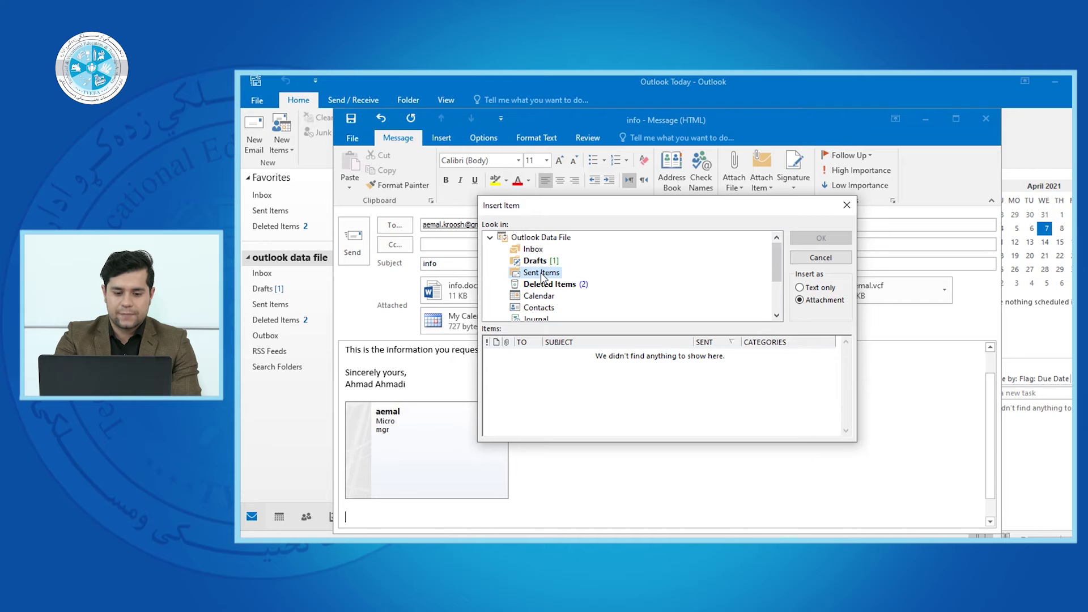
{"action": "left_click_drag", "start_coordinate": [775, 262], "coordinate": [776, 274]}
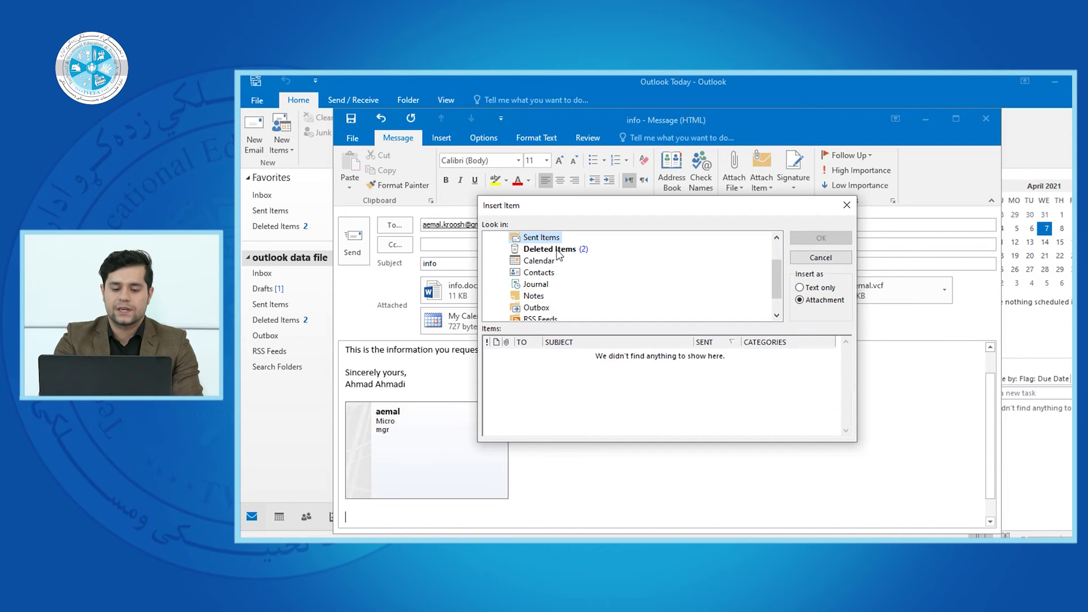
{"action": "left_click", "coordinate": [535, 262]}
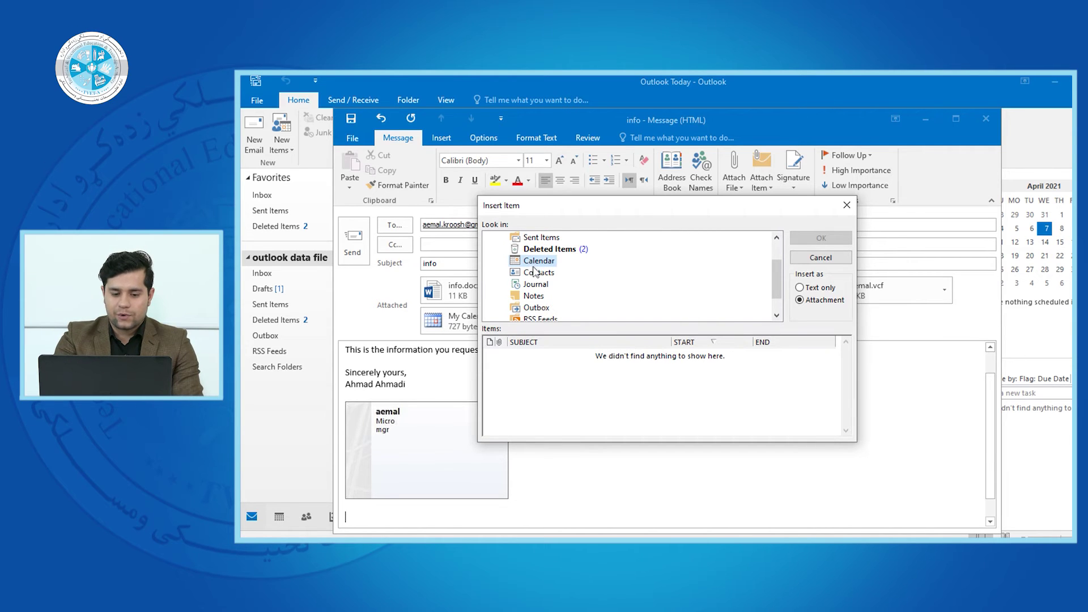
{"action": "left_click", "coordinate": [536, 273]}
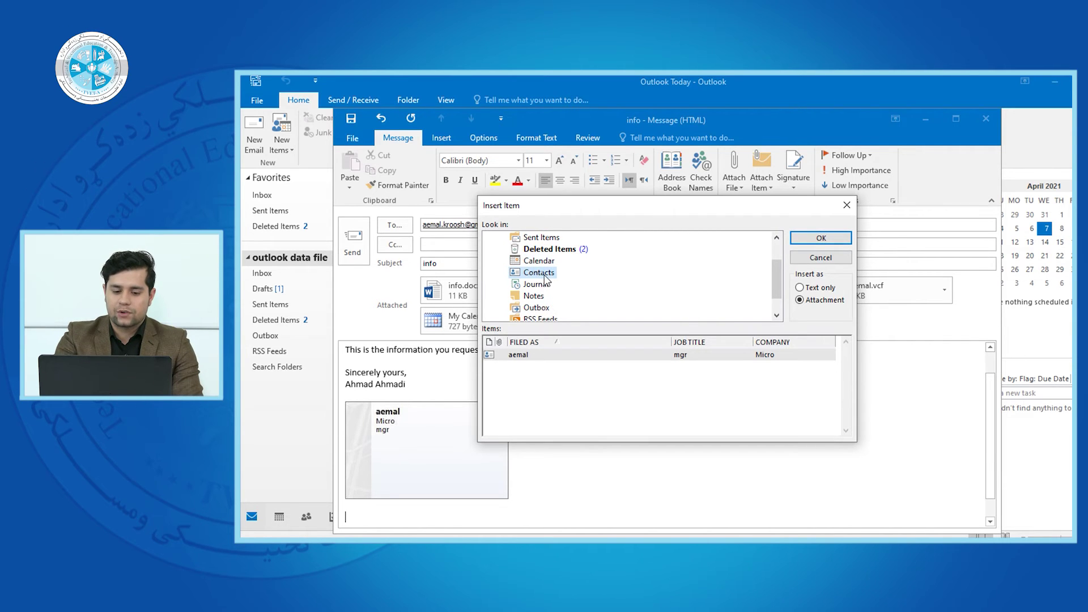
{"action": "left_click", "coordinate": [642, 357]}
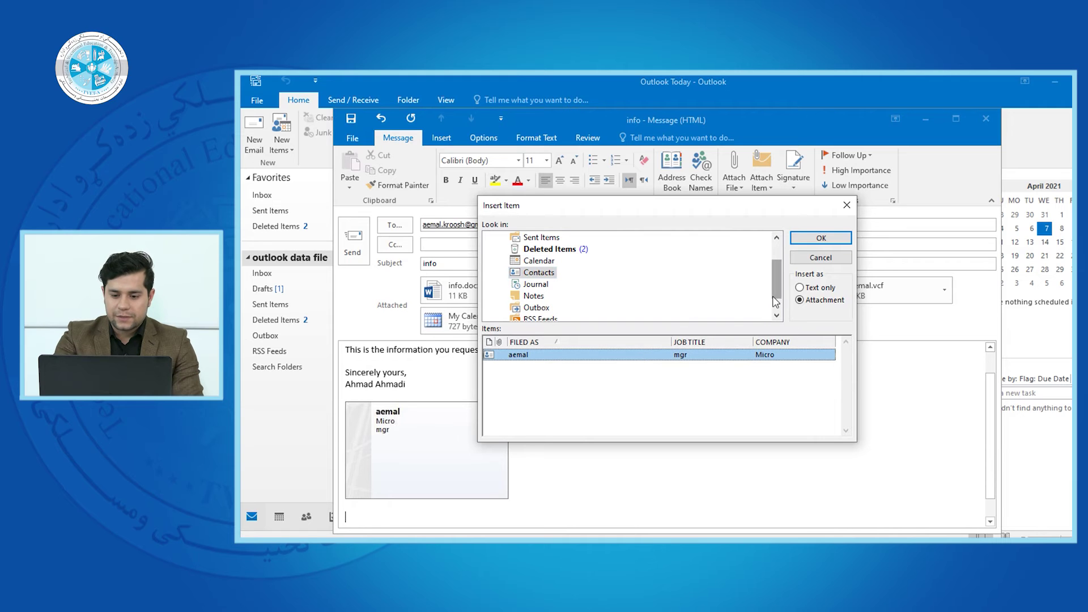
{"action": "scroll", "coordinate": [774, 300], "scroll_direction": "down", "scroll_amount": 1}
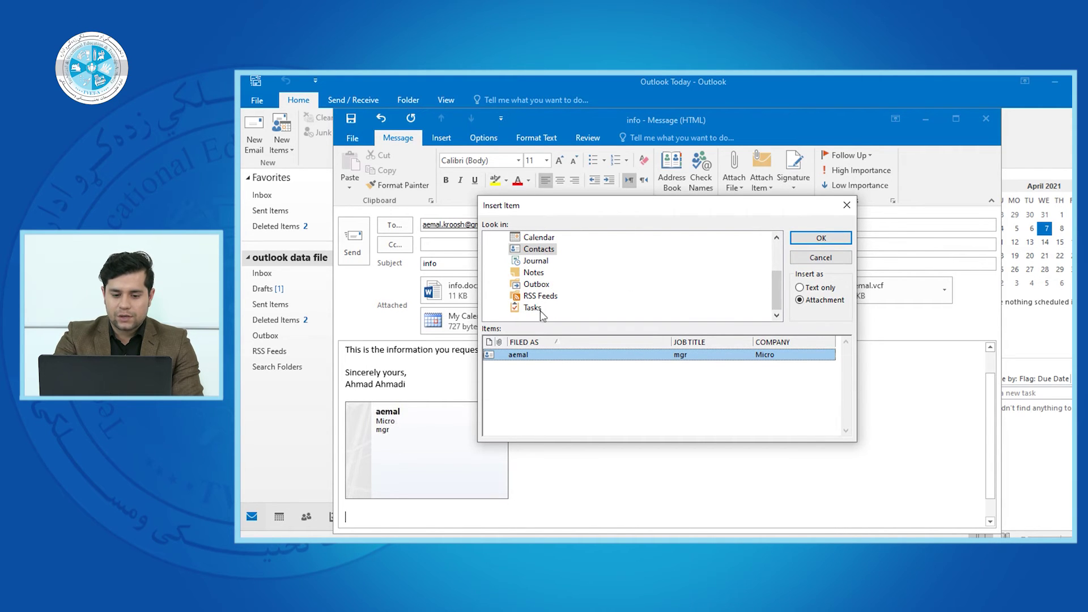
{"action": "left_click_drag", "start_coordinate": [776, 291], "coordinate": [776, 277]}
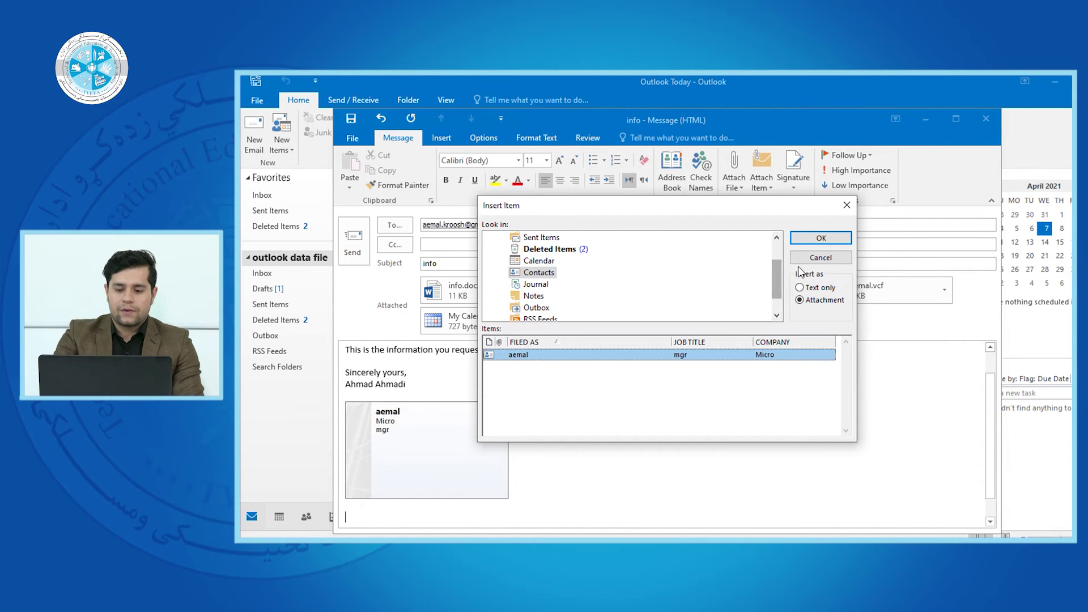
- Attach the selected Micro/mgr contact to the message as an Outlook item
{"action": "left_click", "coordinate": [835, 240]}
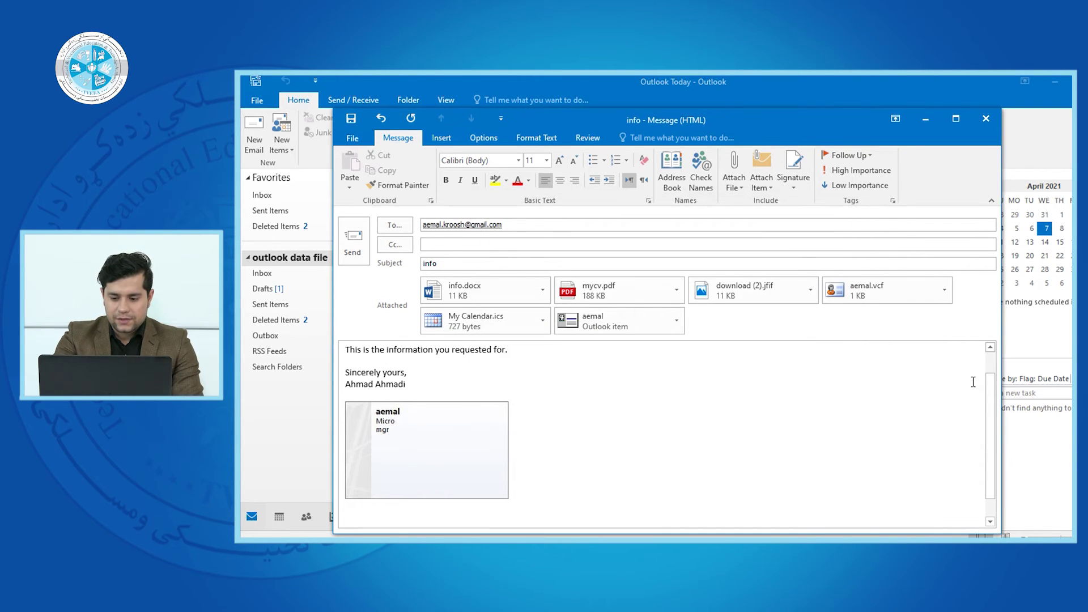
{"action": "scroll", "coordinate": [992, 408], "scroll_direction": "down", "scroll_amount": 2}
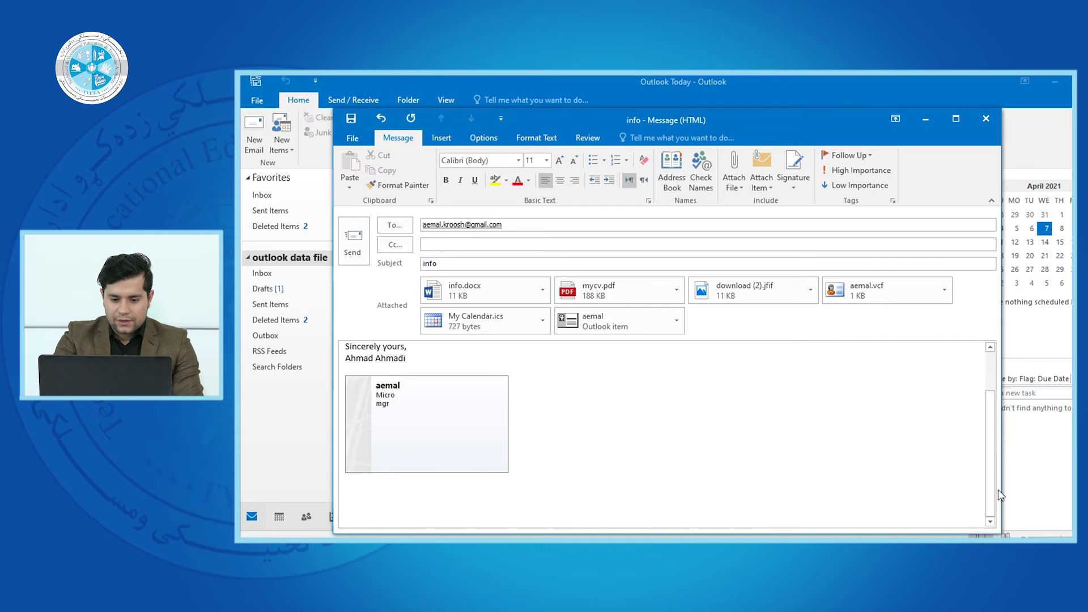
{"action": "scroll", "coordinate": [1000, 496], "scroll_direction": "up", "scroll_amount": 2}
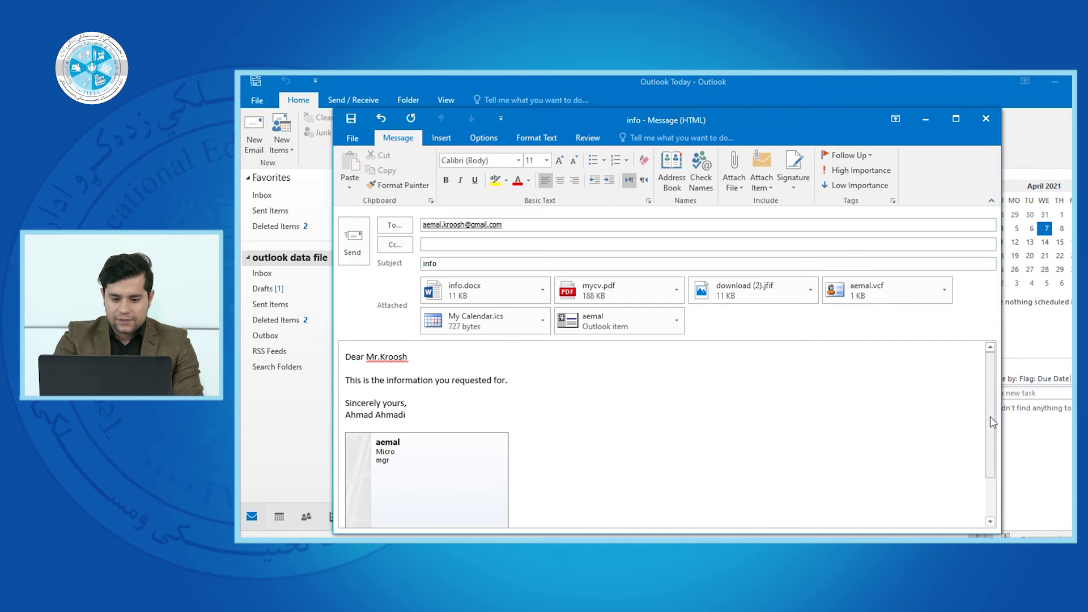
{"action": "left_click", "coordinate": [677, 324]}
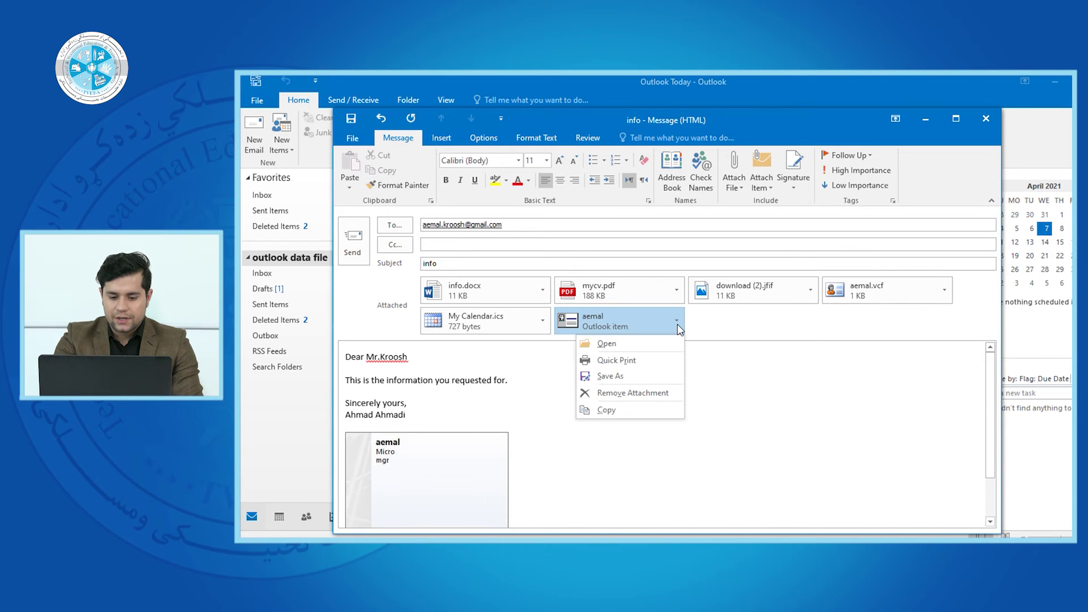
{"action": "left_click", "coordinate": [597, 333]}
- Open the attached contact to check its details, then close it
{"action": "double_click", "coordinate": [610, 319]}
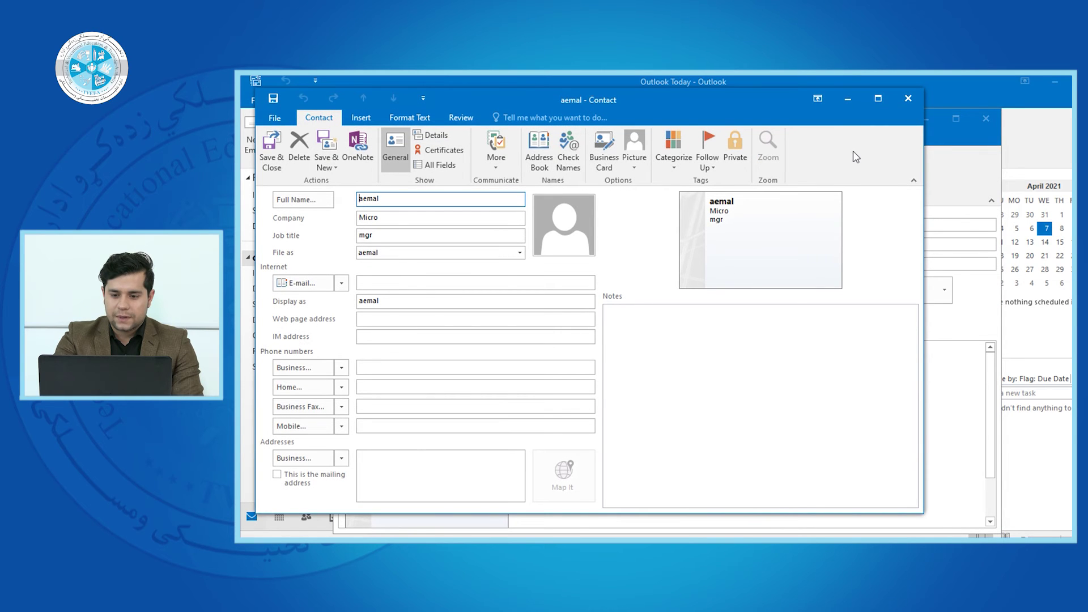
{"action": "left_click", "coordinate": [907, 98]}
{"action": "double_click", "coordinate": [618, 314]}
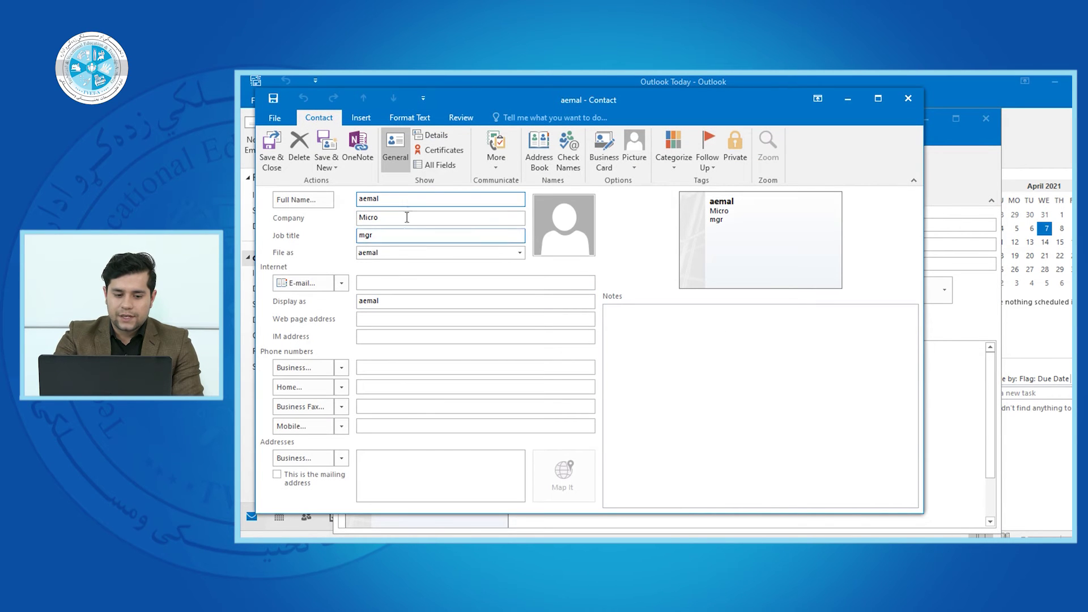
{"action": "left_click", "coordinate": [908, 99]}
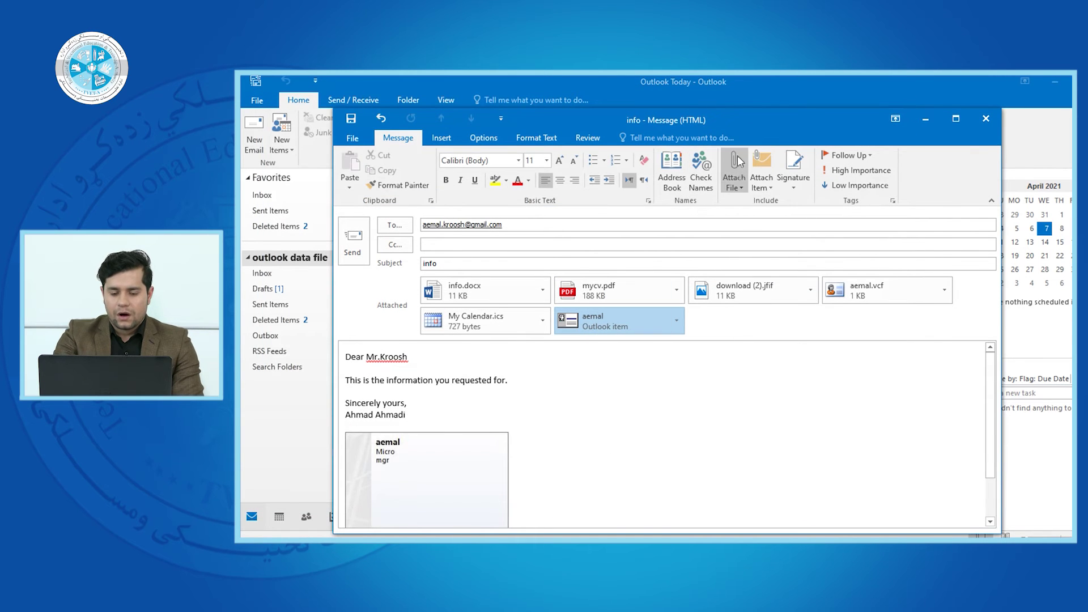
- Attach the Untitled draft 'Afghanistan is a great country' from the Drafts folder as an Outlook item
{"action": "left_click", "coordinate": [738, 186]}
{"action": "left_click", "coordinate": [766, 179]}
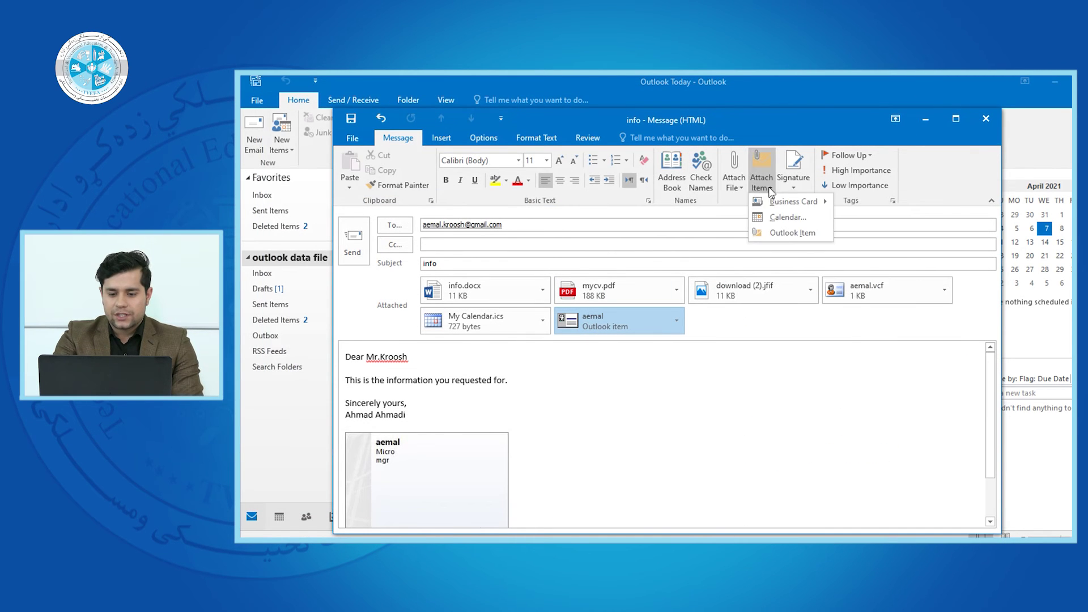
{"action": "left_click", "coordinate": [773, 232]}
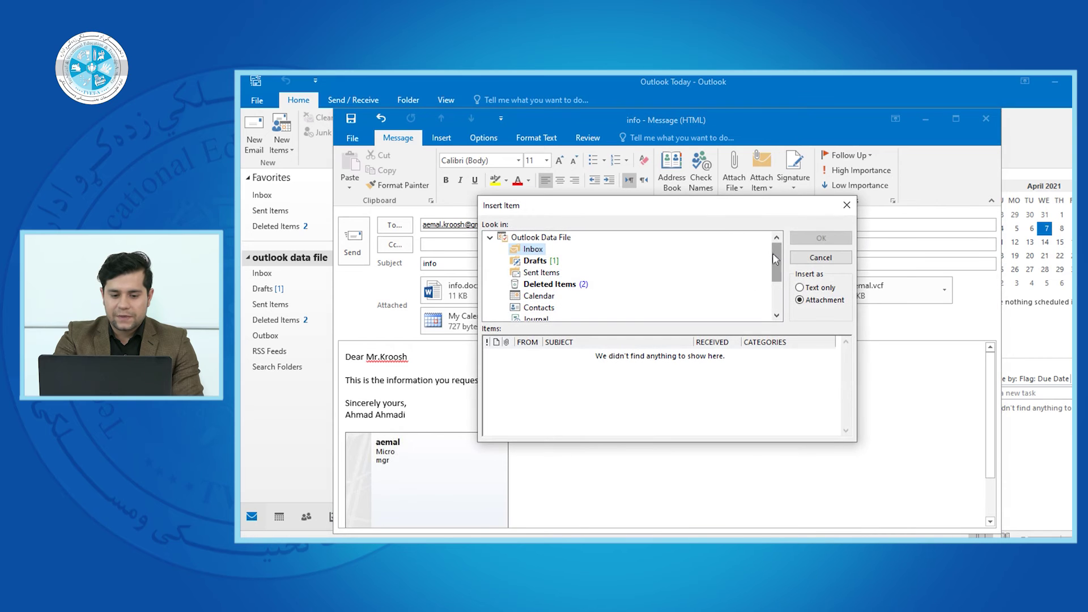
{"action": "left_click", "coordinate": [538, 264]}
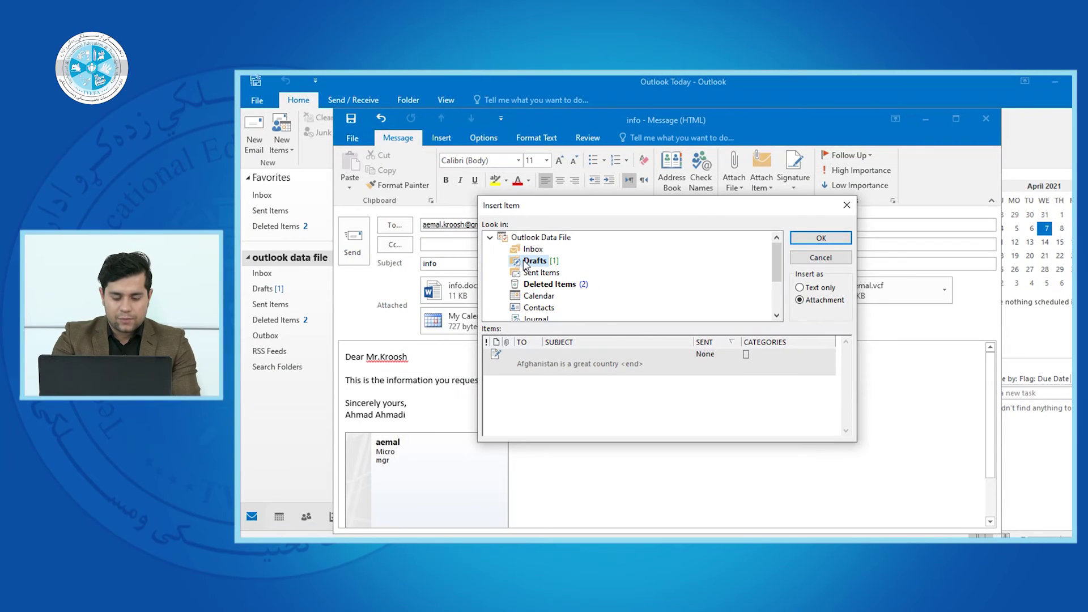
{"action": "left_click", "coordinate": [556, 372]}
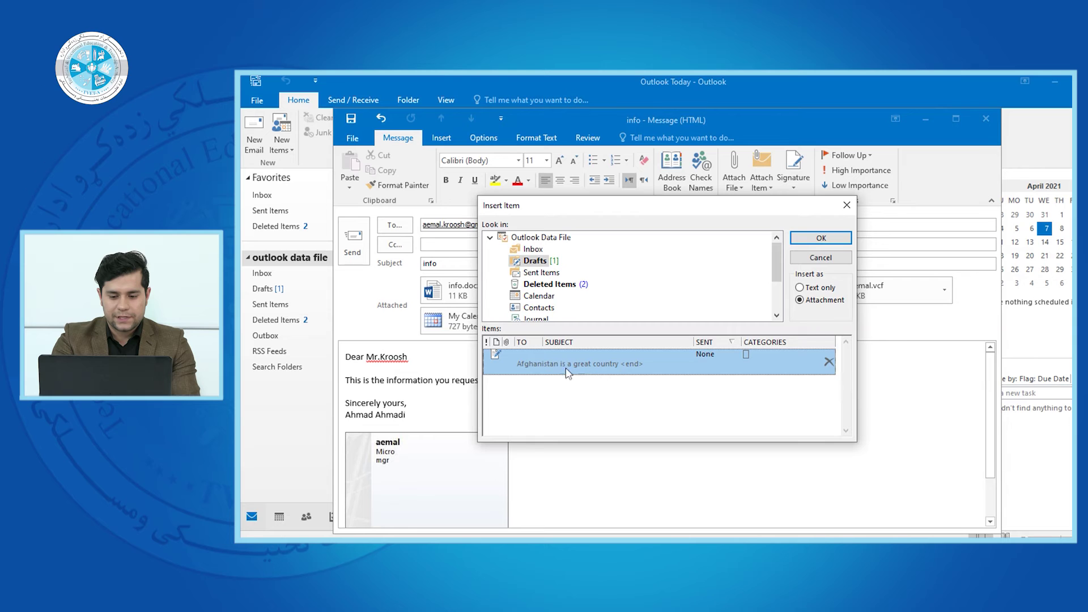
{"action": "left_click", "coordinate": [817, 239]}
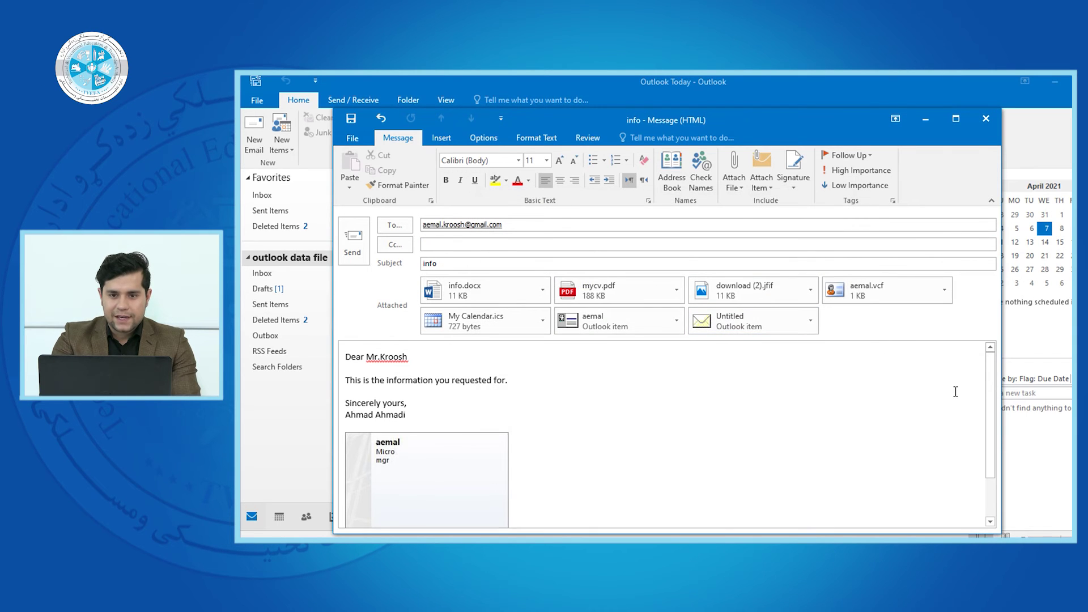
{"action": "scroll", "coordinate": [990, 470], "scroll_direction": "down", "scroll_amount": 2}
{"action": "scroll", "coordinate": [988, 422], "scroll_direction": "up", "scroll_amount": 2}
{"action": "double_click", "coordinate": [730, 319]}
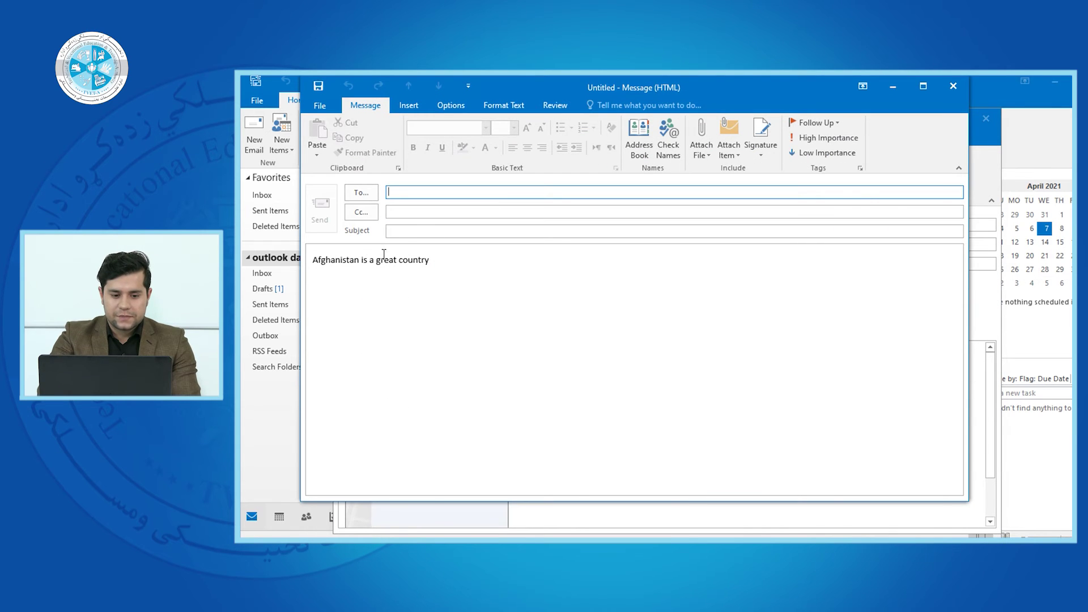
{"action": "left_click", "coordinate": [952, 86]}
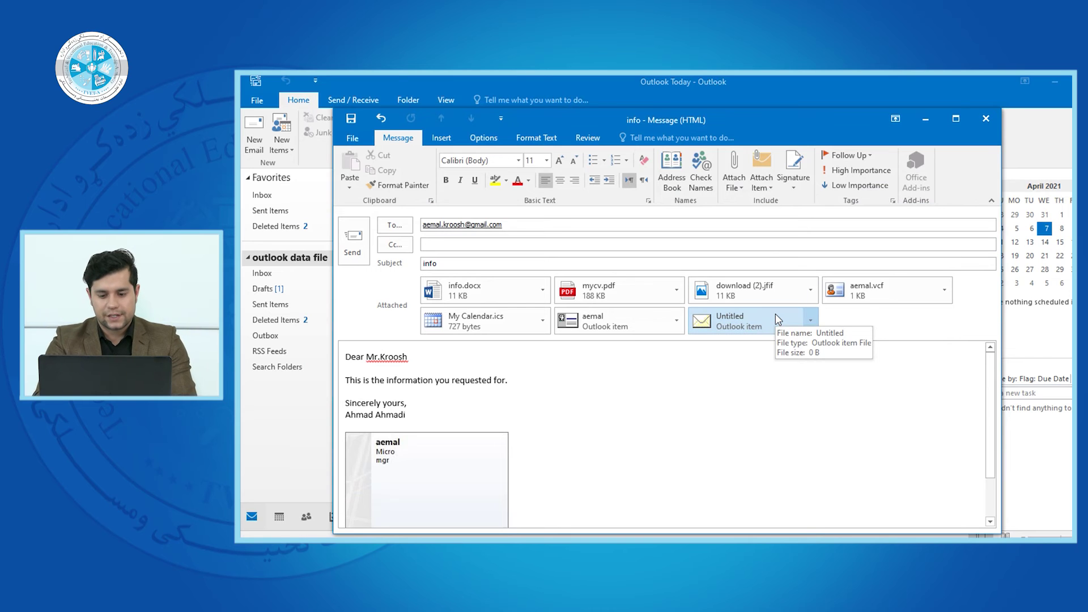
{"action": "left_click", "coordinate": [742, 334]}
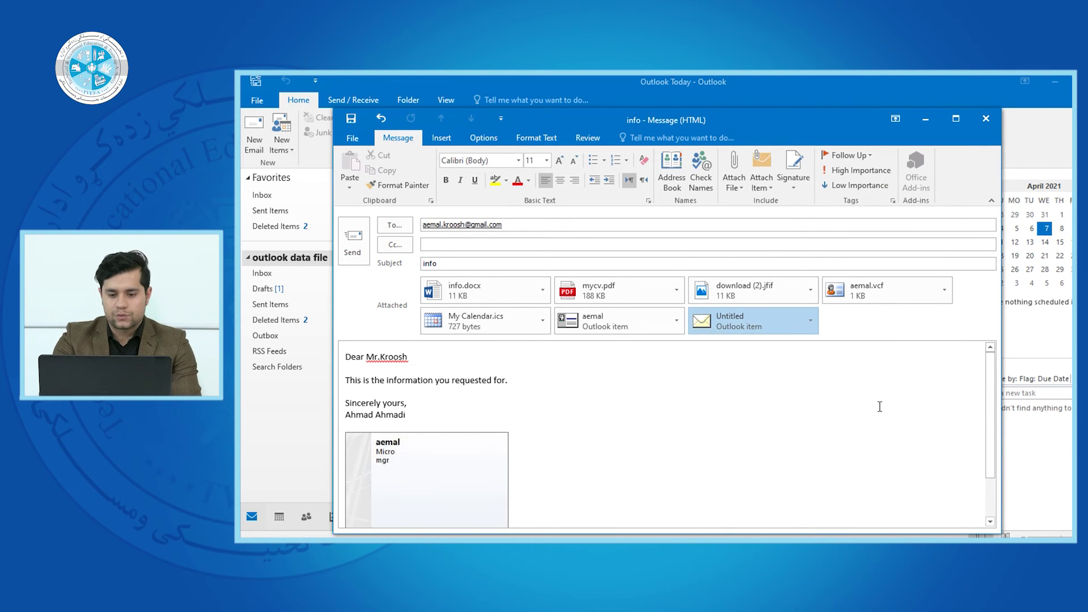
{"action": "scroll", "coordinate": [696, 483], "scroll_direction": "down", "scroll_amount": 3}
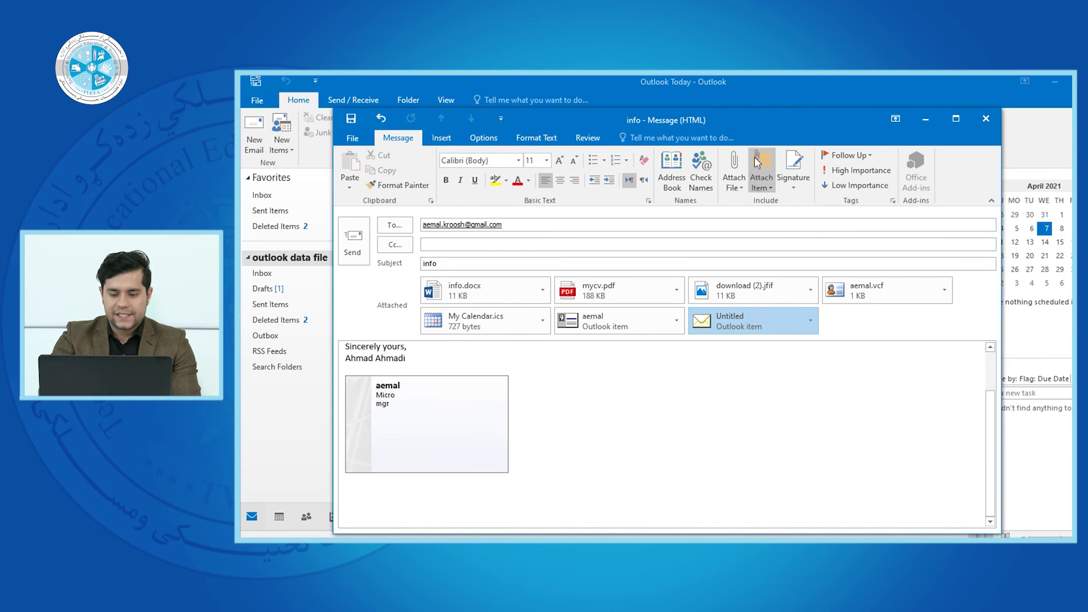
- Create and name a new signature in Signatures and Stationery, then enter the sender's full name
{"action": "left_click", "coordinate": [792, 186]}
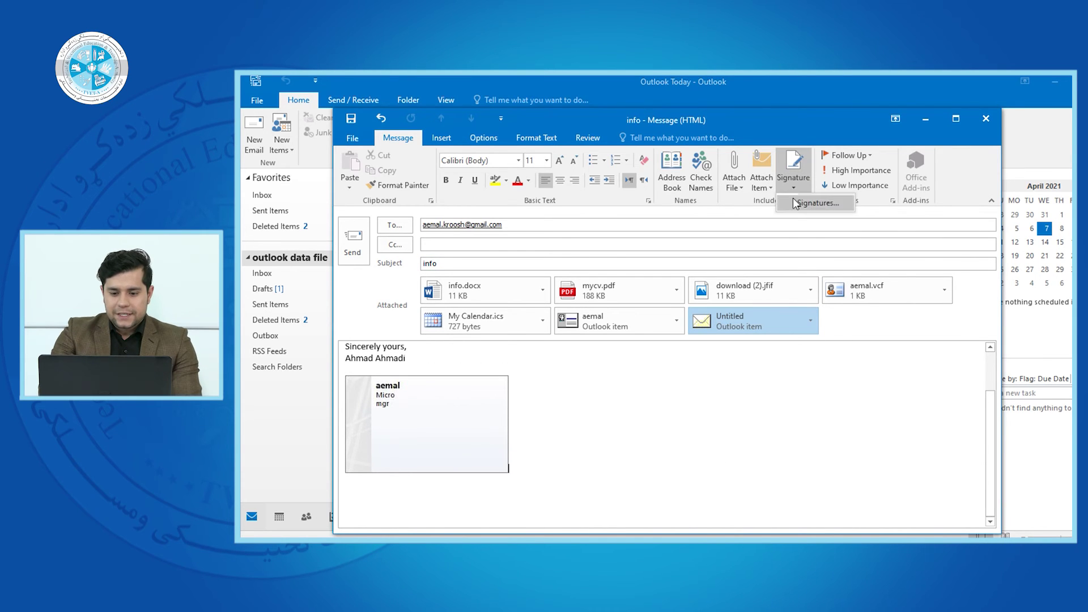
{"action": "left_click", "coordinate": [794, 202]}
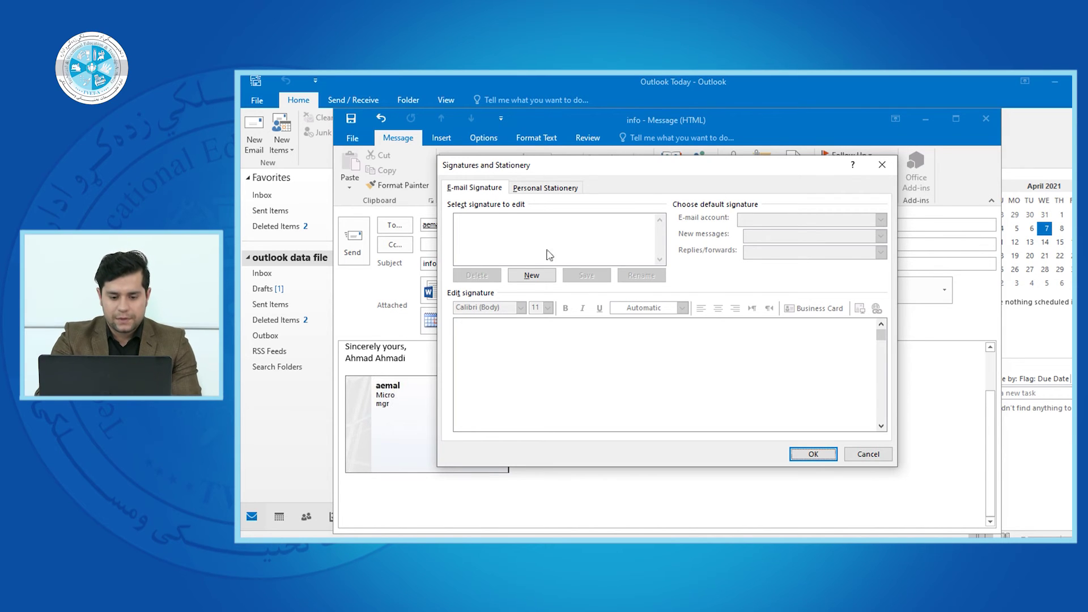
{"action": "left_click", "coordinate": [532, 275]}
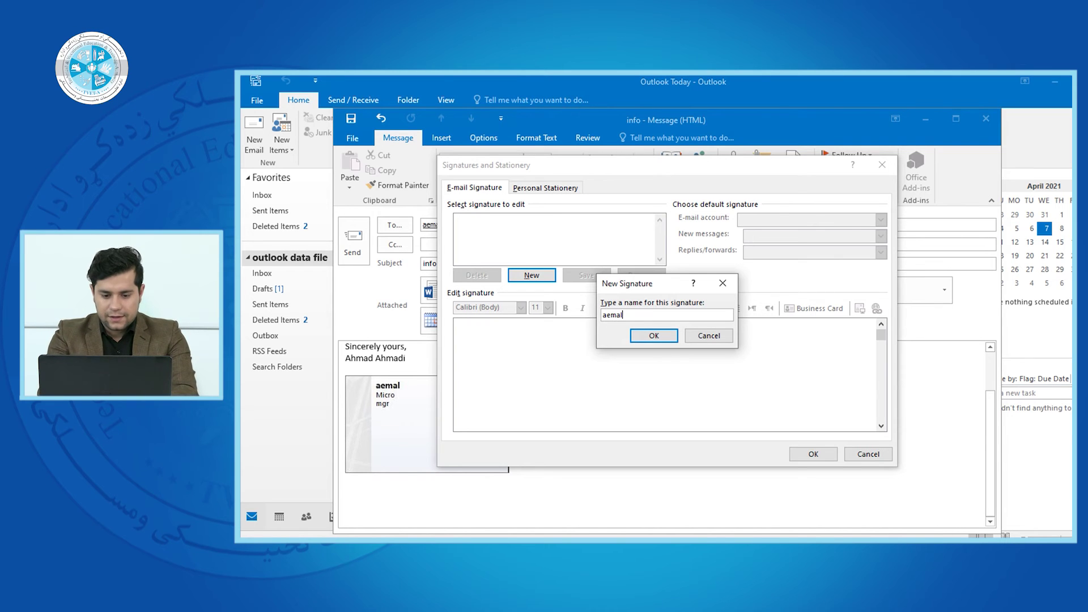
{"action": "left_click", "coordinate": [652, 335]}
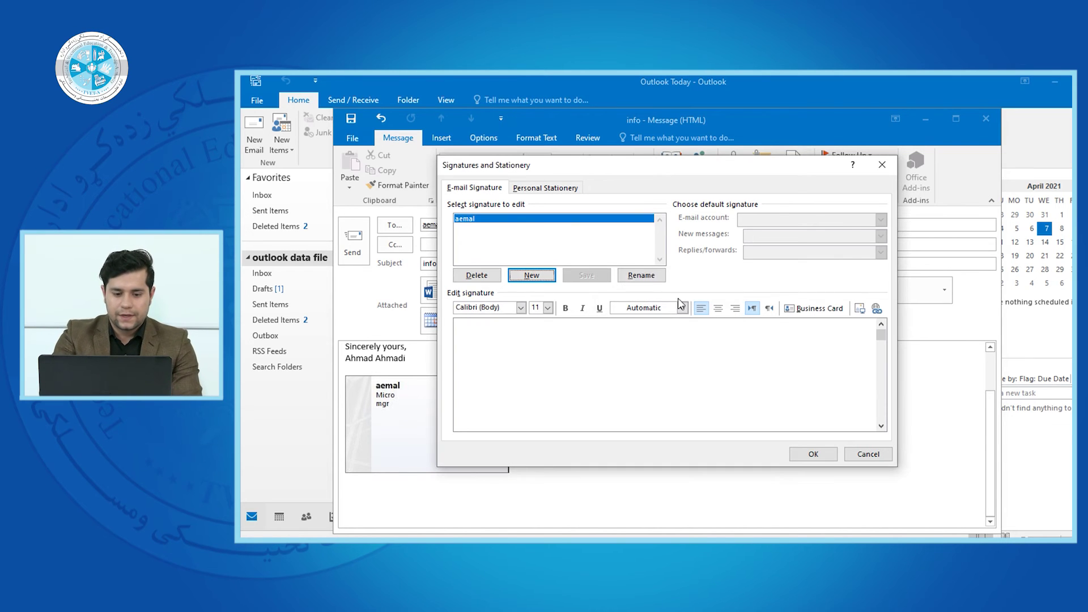
{"action": "left_click", "coordinate": [709, 350]}
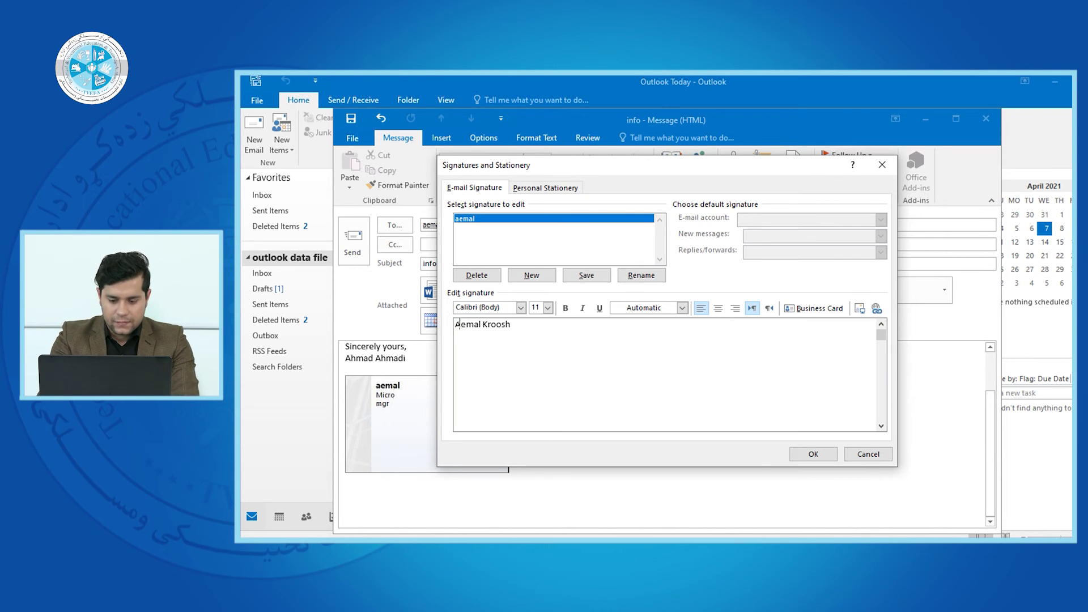
- Add blank lines above the signature name and set its font to Edwardian Script ITC
{"action": "key", "text": "Return"}
{"action": "key", "text": "Return"}
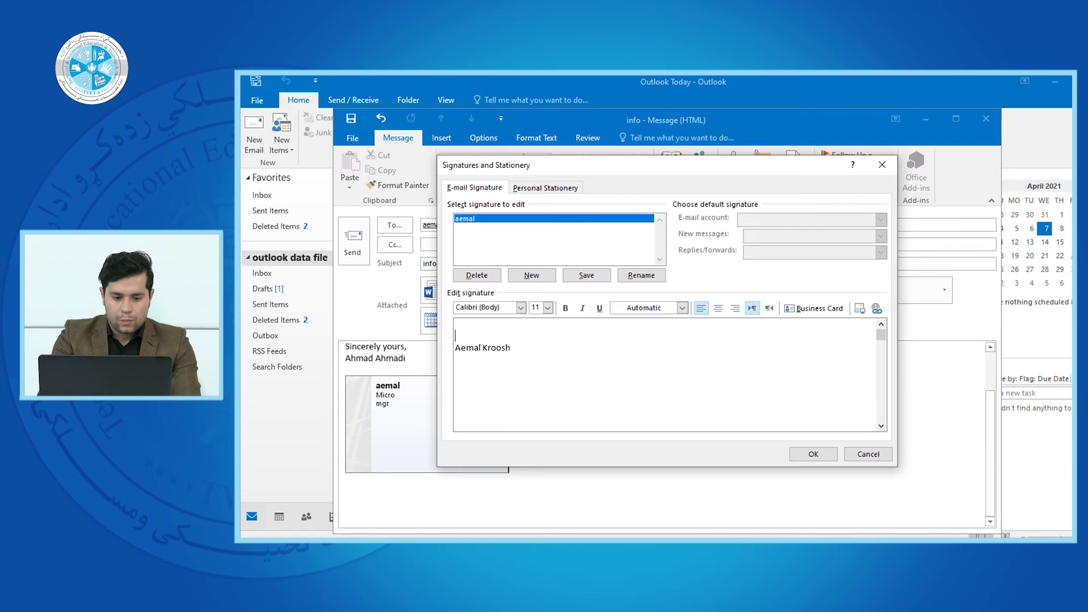
{"action": "left_click_drag", "start_coordinate": [507, 349], "coordinate": [458, 351]}
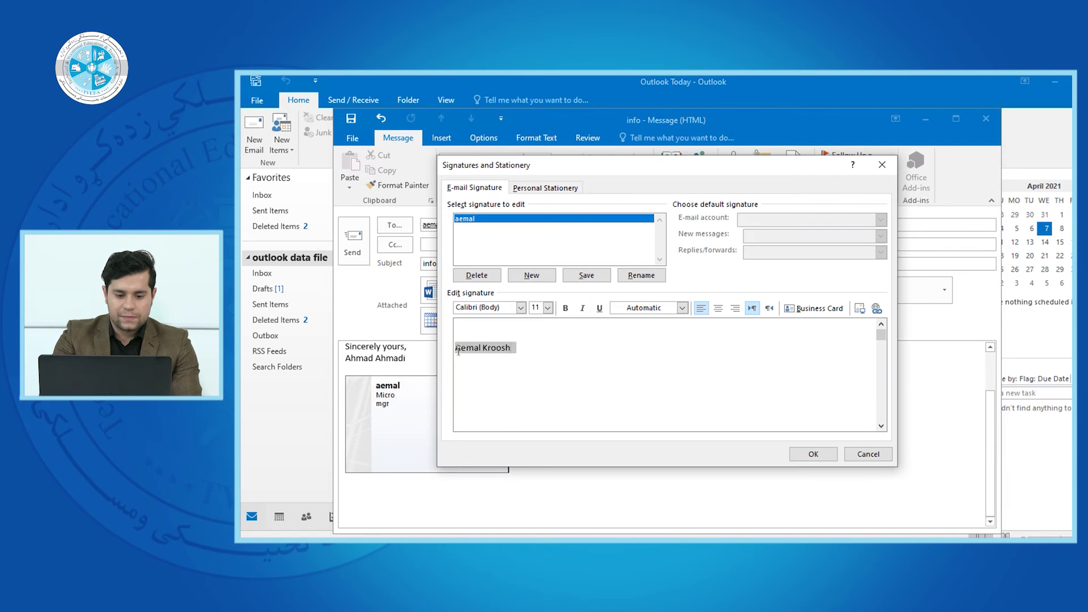
{"action": "left_click", "coordinate": [521, 308]}
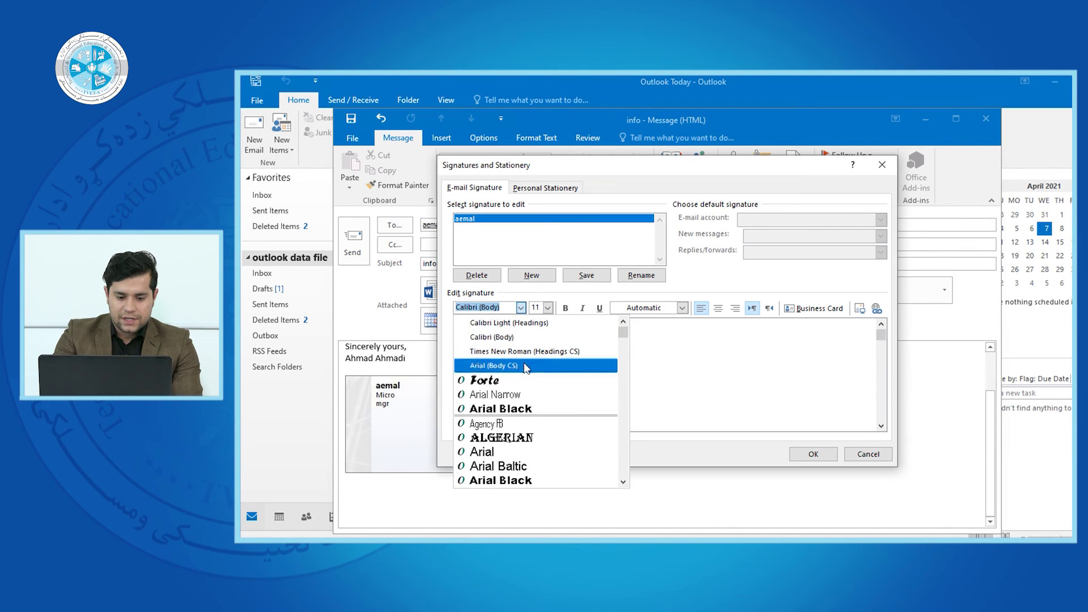
{"action": "left_click", "coordinate": [526, 381]}
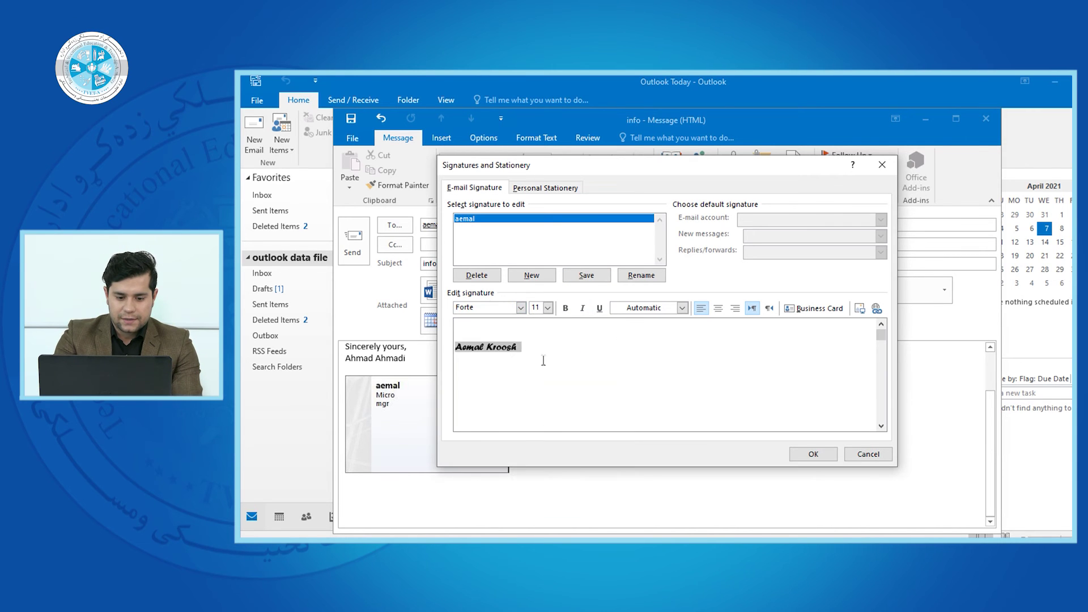
{"action": "left_click", "coordinate": [520, 308]}
{"action": "left_click_drag", "start_coordinate": [624, 335], "coordinate": [630, 381]}
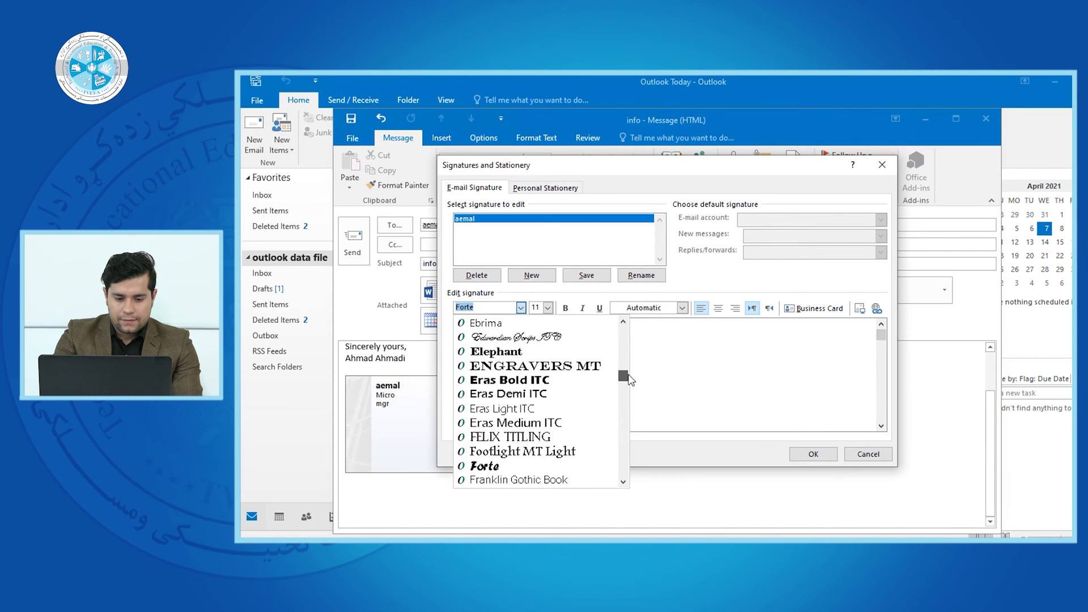
{"action": "left_click", "coordinate": [548, 337]}
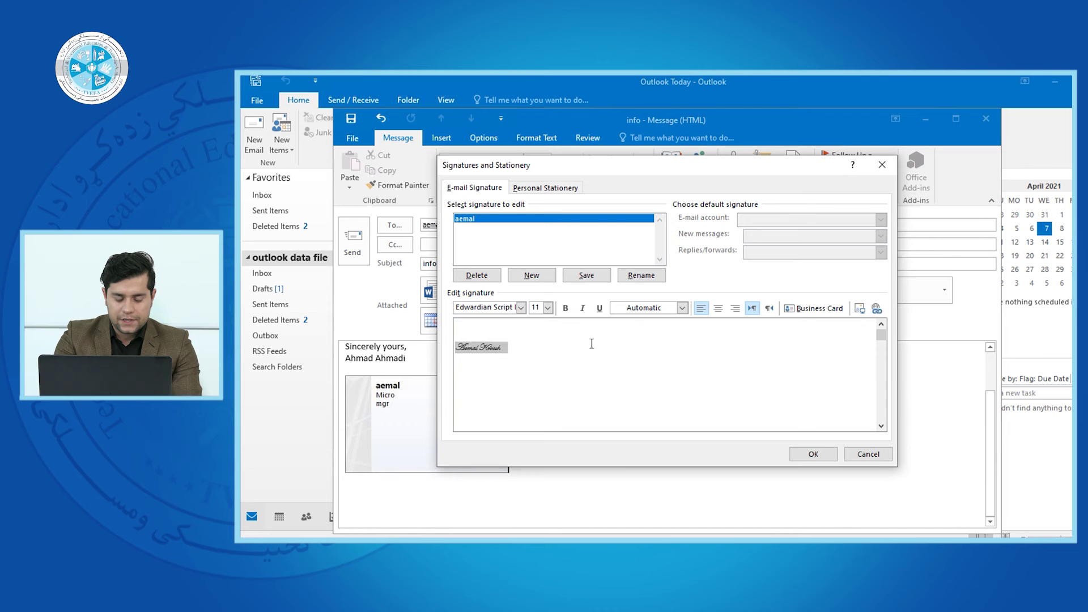
- Make the signature text size 22, bold and underlined, without italic
{"action": "left_click", "coordinate": [547, 307]}
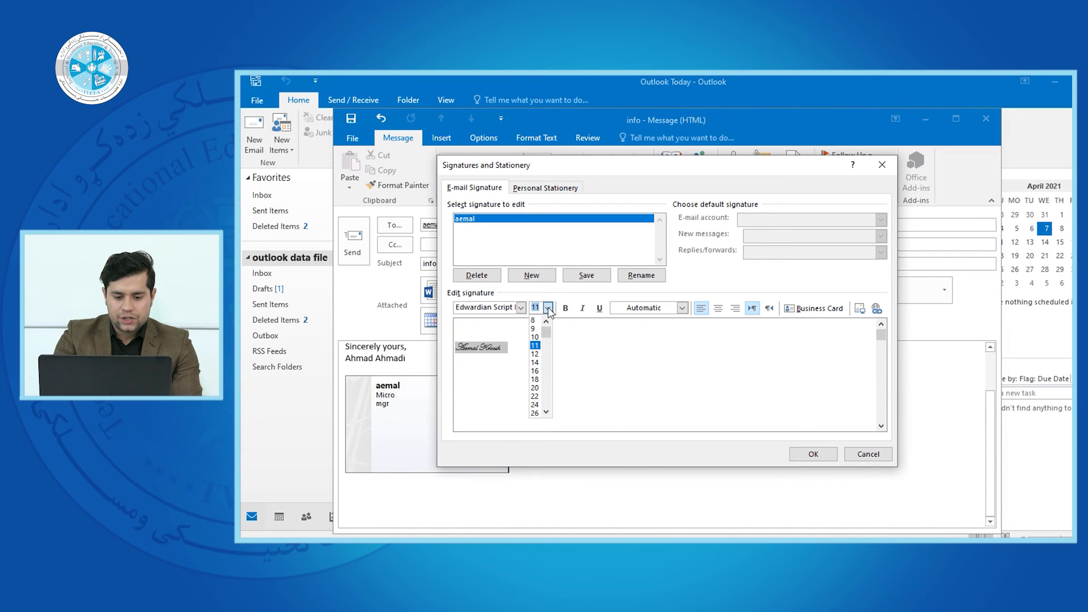
{"action": "left_click", "coordinate": [537, 376]}
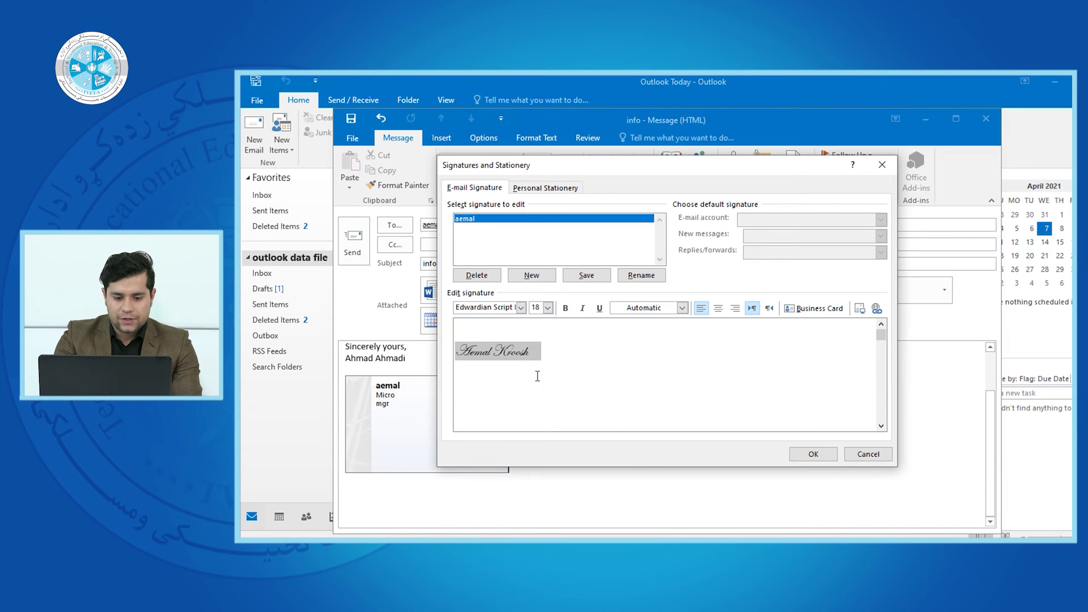
{"action": "left_click", "coordinate": [547, 307]}
{"action": "left_click", "coordinate": [538, 401]}
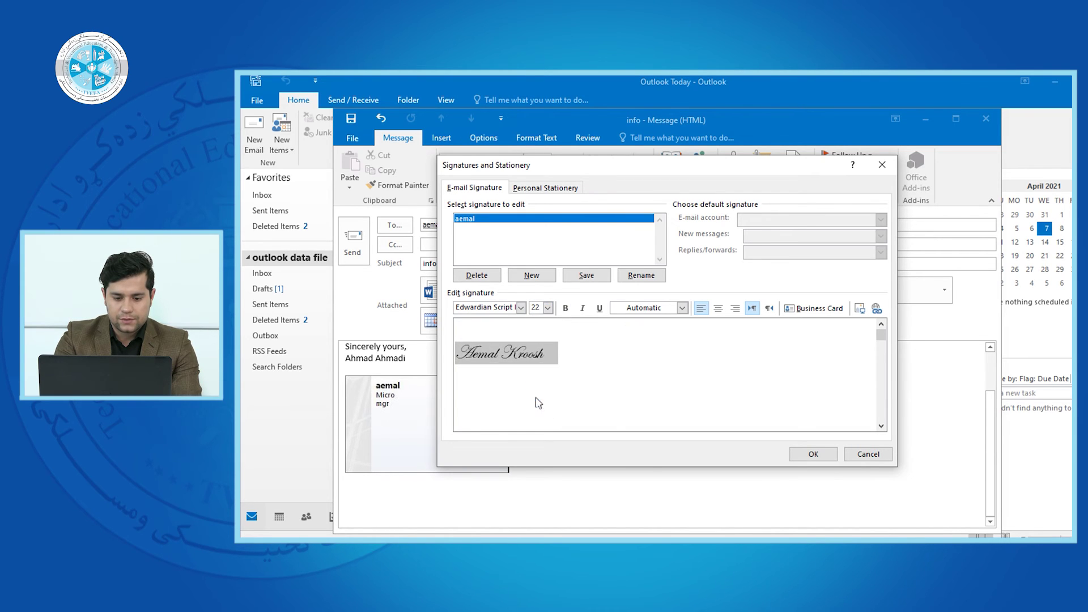
{"action": "left_click", "coordinate": [564, 308]}
{"action": "left_click", "coordinate": [583, 308]}
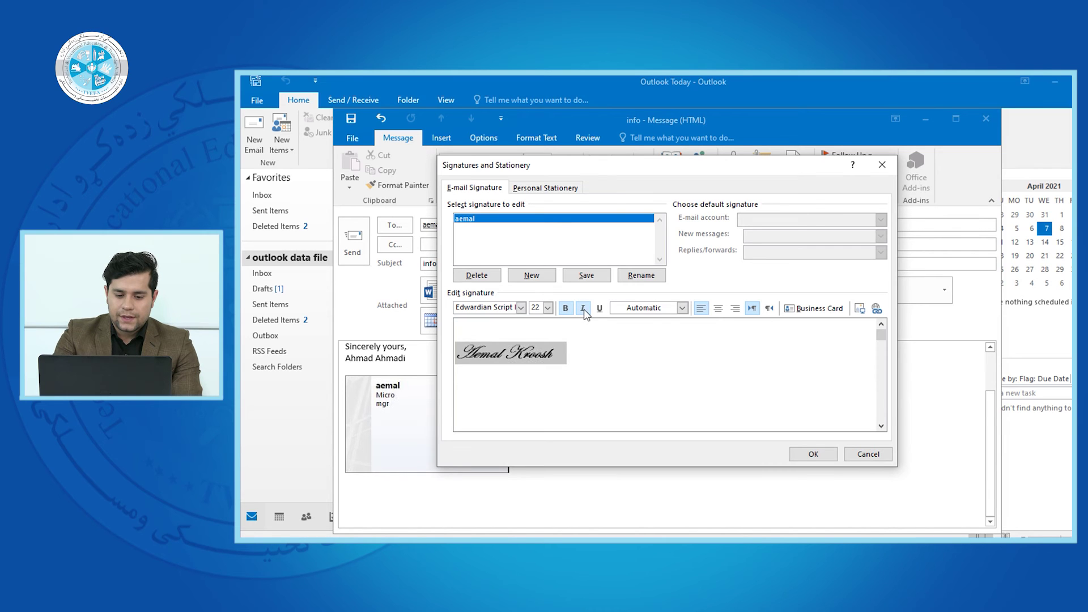
{"action": "left_click", "coordinate": [582, 308]}
{"action": "left_click", "coordinate": [599, 308]}
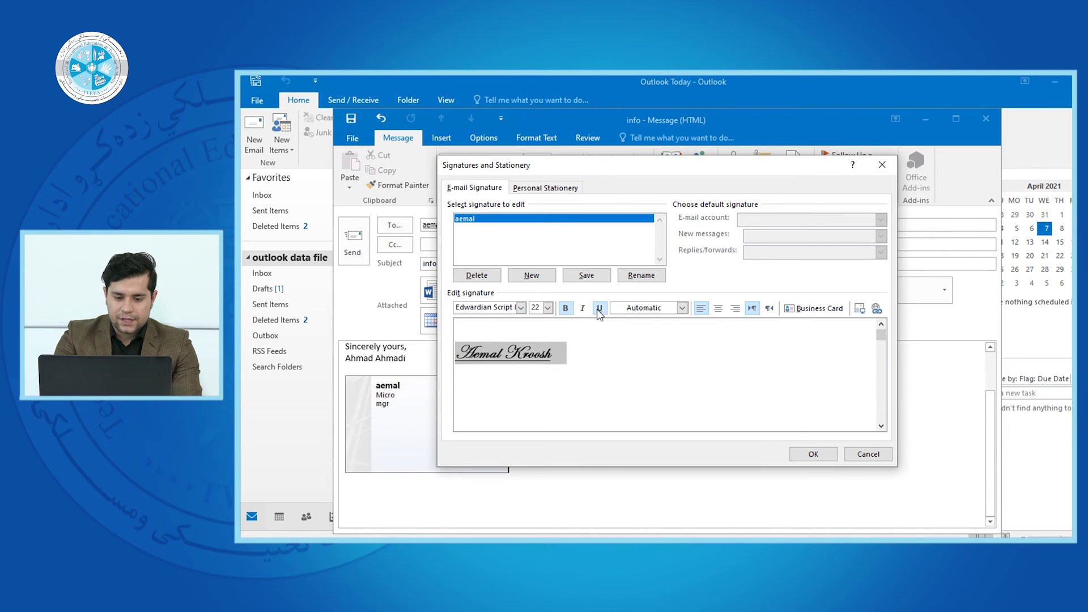
- Colour the signature dark blue, keeping it left-aligned and left-to-right
{"action": "left_click", "coordinate": [683, 307]}
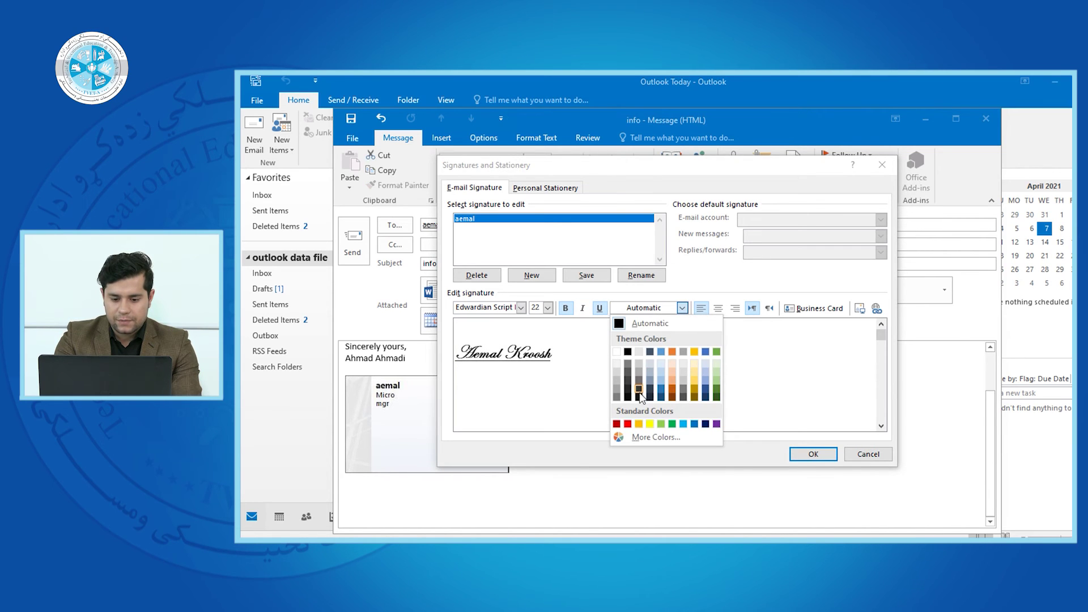
{"action": "left_click", "coordinate": [641, 397]}
{"action": "left_click", "coordinate": [682, 308]}
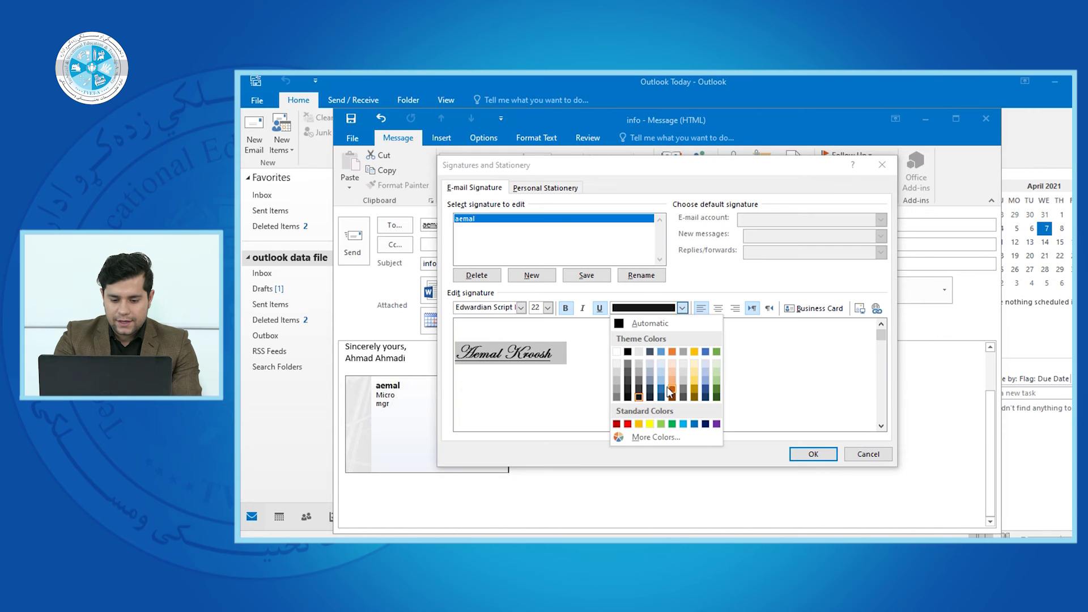
{"action": "left_click", "coordinate": [705, 386]}
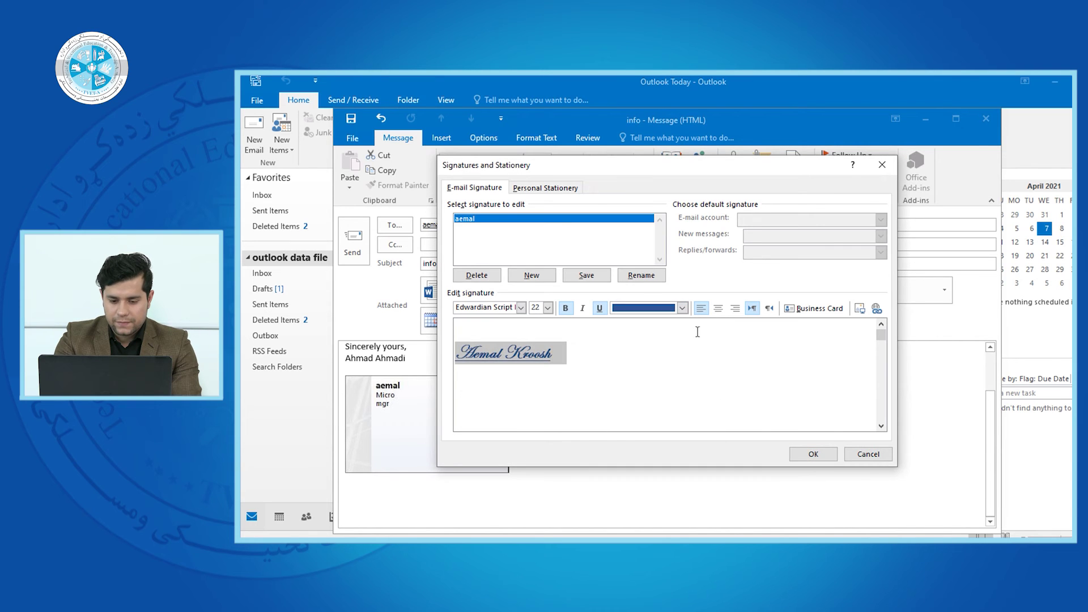
{"action": "left_click", "coordinate": [718, 312]}
{"action": "left_click", "coordinate": [701, 309]}
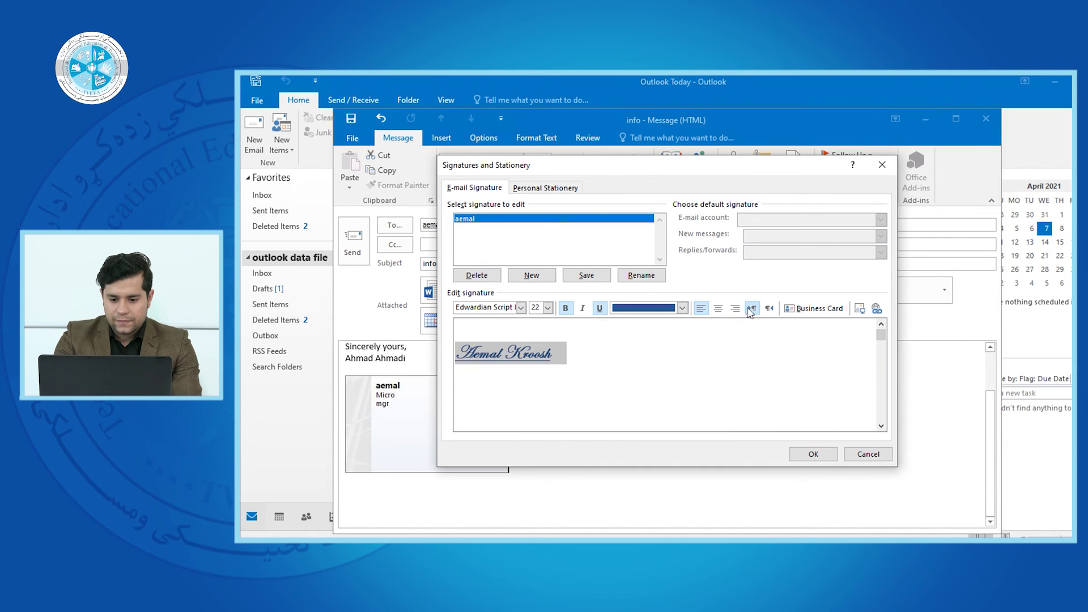
{"action": "left_click", "coordinate": [770, 309]}
{"action": "left_click", "coordinate": [752, 307]}
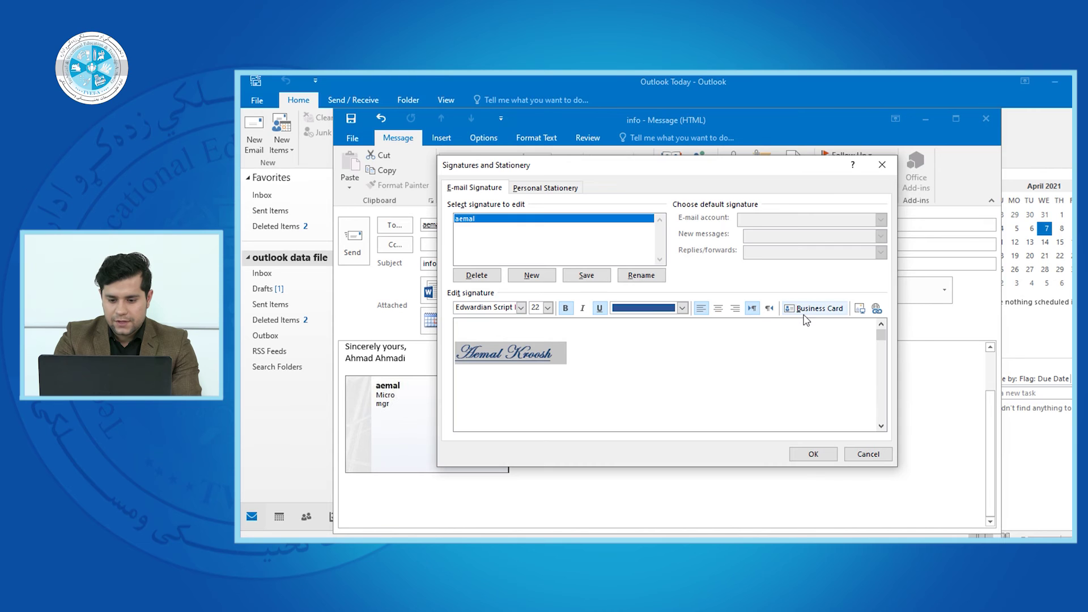
- Cancel inserting the sender's business card and open the Insert Picture dialog instead
{"action": "left_click", "coordinate": [805, 315]}
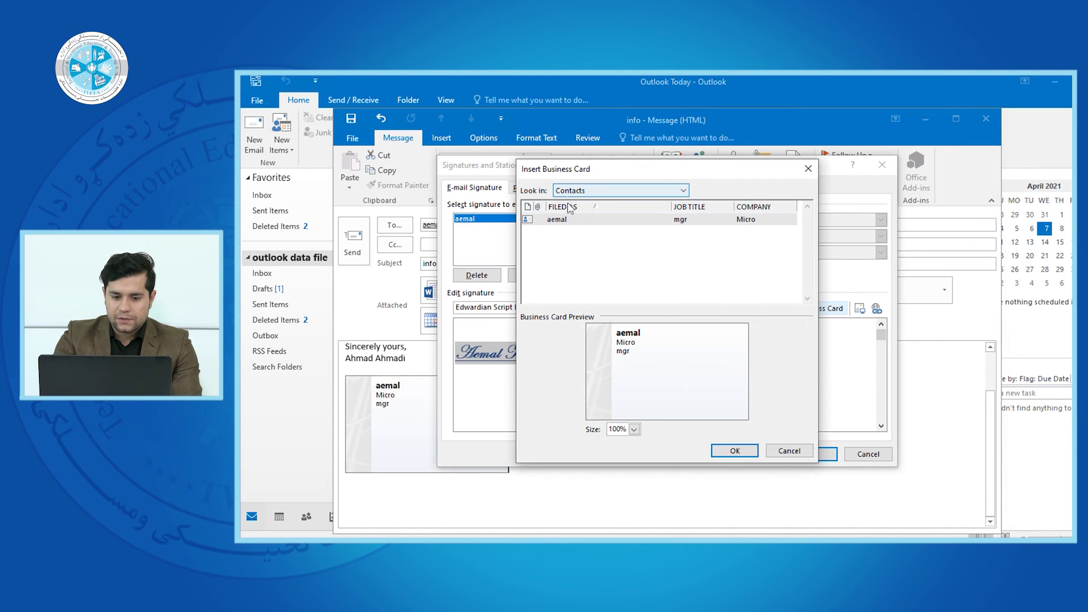
{"action": "left_click", "coordinate": [571, 222]}
{"action": "left_click", "coordinate": [791, 451]}
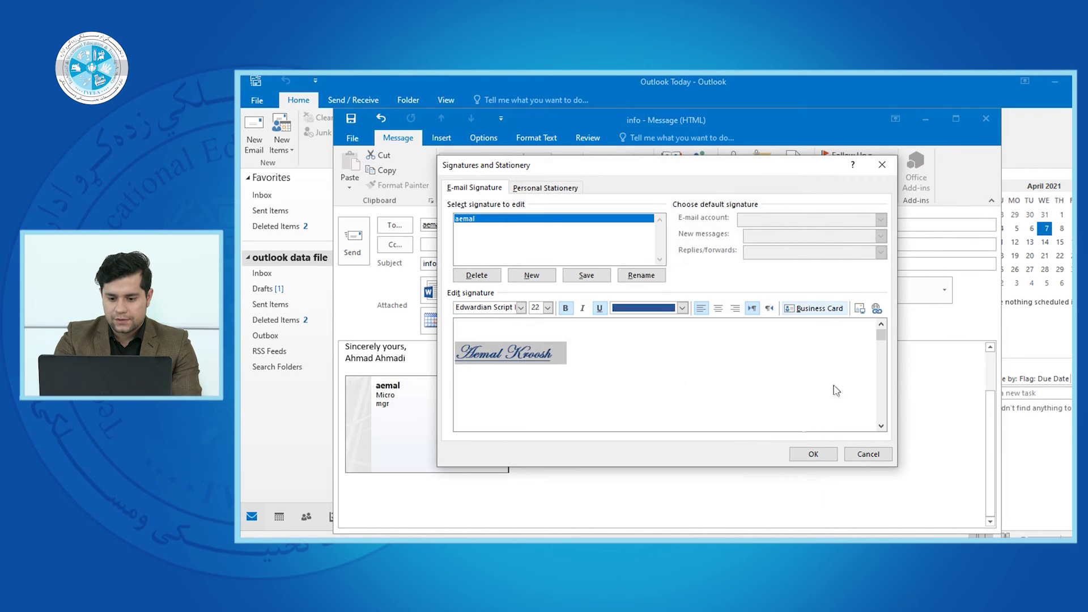
{"action": "left_click", "coordinate": [859, 309]}
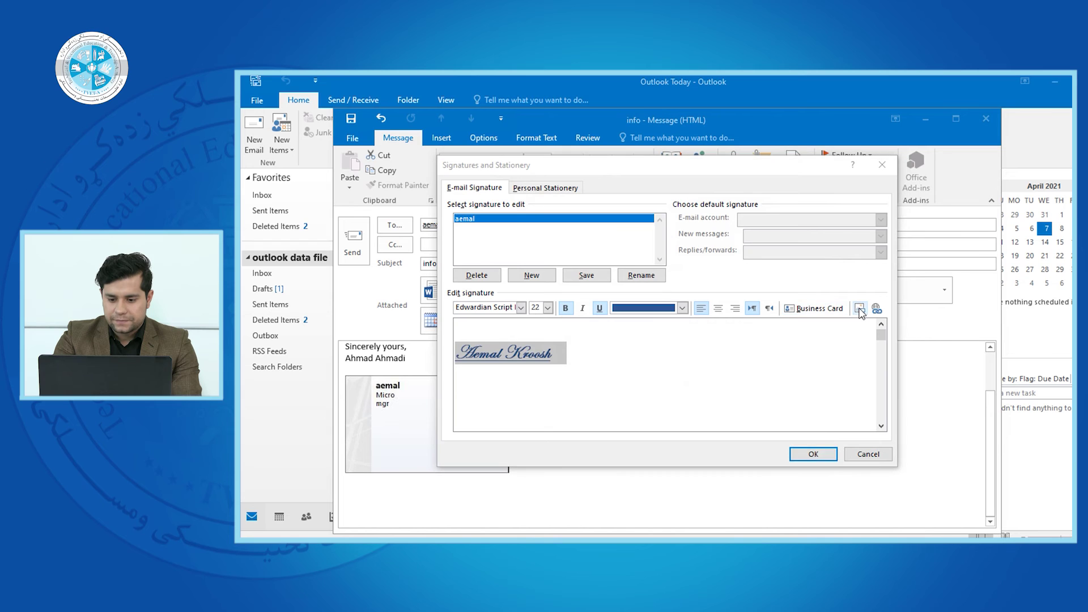
{"action": "mouse_move", "coordinate": [539, 329]}
{"action": "left_mouse_down"}
{"action": "mouse_move", "coordinate": [539, 338]}
{"action": "mouse_move", "coordinate": [539, 291]}
{"action": "mouse_move", "coordinate": [540, 309]}
{"action": "left_mouse_up"}
- Insert the mountain picture download (1).jfif from Desktop > afghanistan into the signature
{"action": "left_click", "coordinate": [486, 275]}
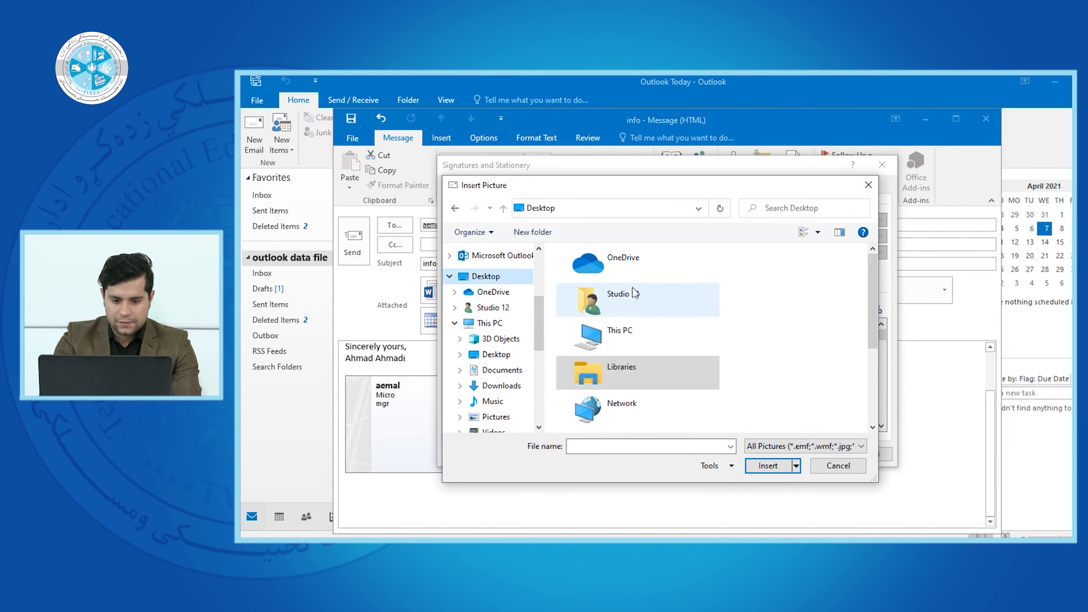
{"action": "left_click_drag", "start_coordinate": [871, 274], "coordinate": [871, 308]}
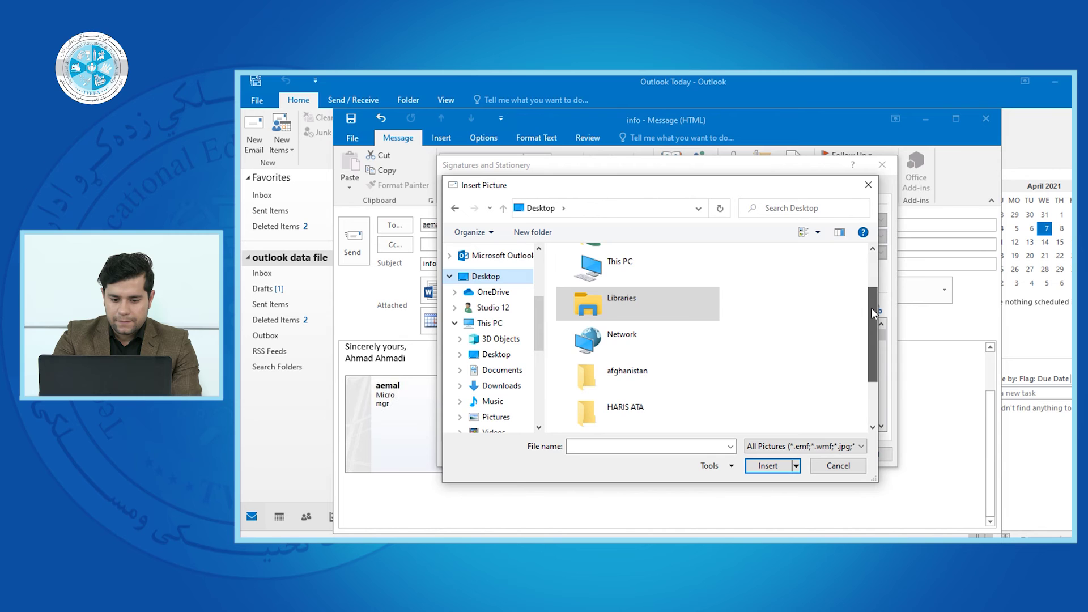
{"action": "left_click", "coordinate": [710, 393]}
{"action": "left_click", "coordinate": [606, 291]}
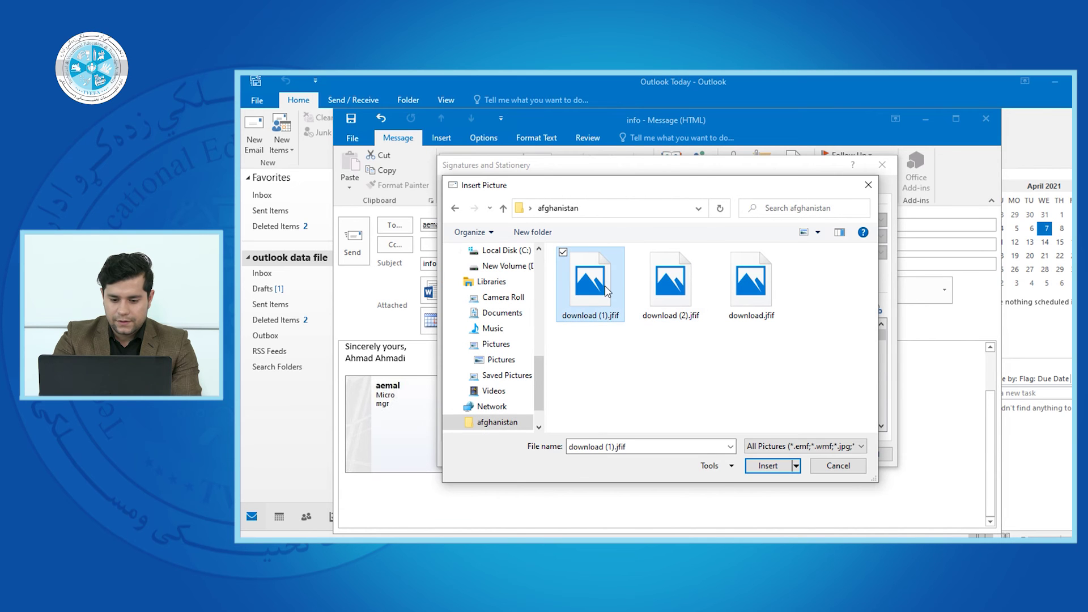
{"action": "left_click", "coordinate": [767, 466]}
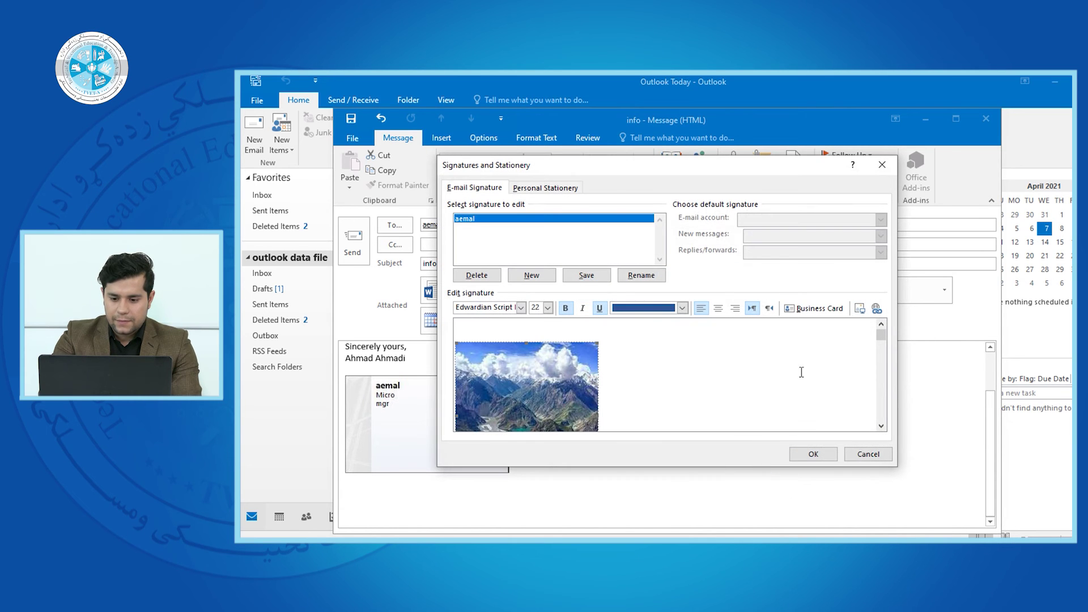
- Select the inserted mountain picture and delete it from the signature
{"action": "left_click_drag", "start_coordinate": [881, 335], "coordinate": [882, 429]}
{"action": "left_click", "coordinate": [881, 324]}
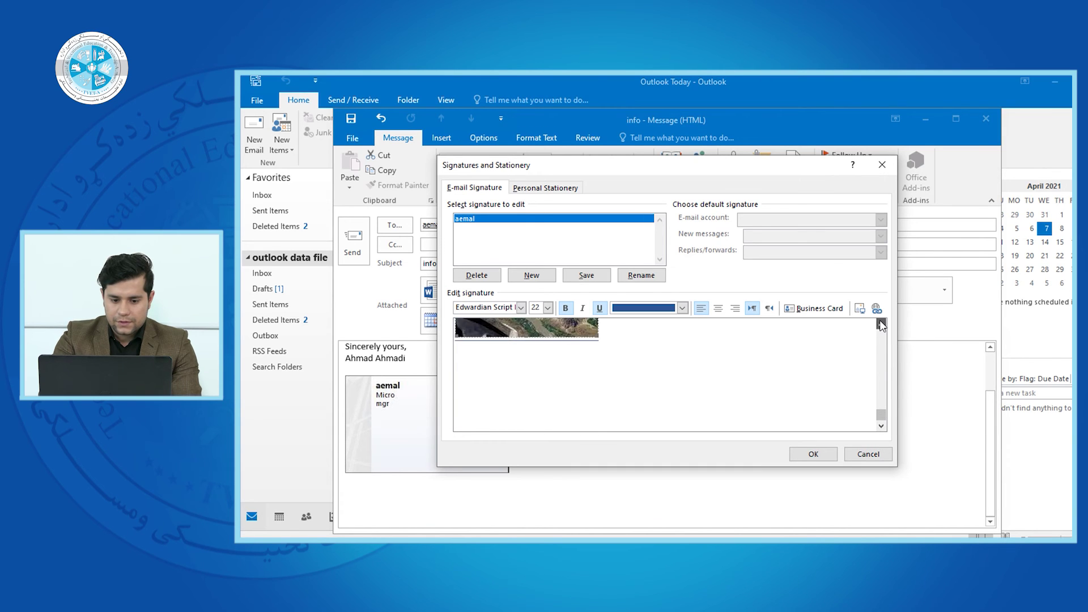
{"action": "left_click", "coordinate": [881, 324]}
{"action": "left_click", "coordinate": [881, 324]}
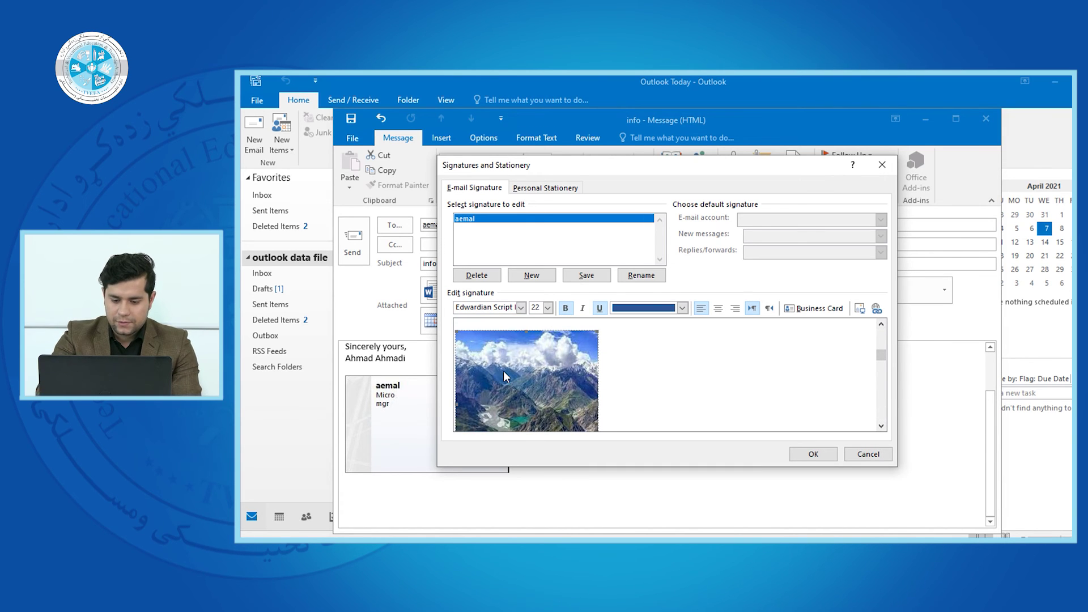
{"action": "key", "text": "Delete"}
{"action": "left_click", "coordinate": [882, 340]}
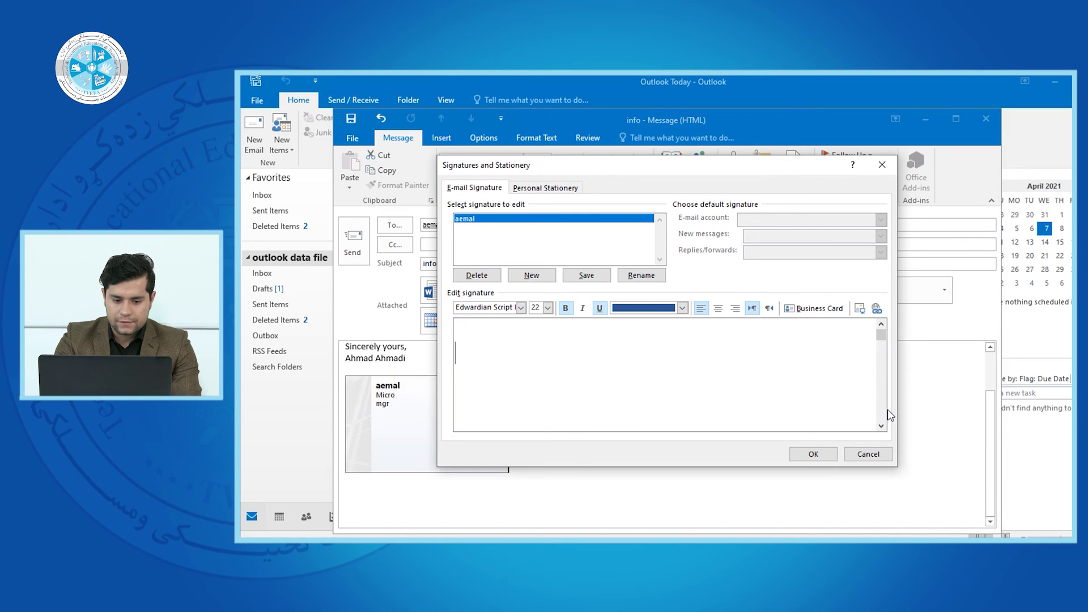
- Tidy the blank lines and set the sender's name to Edwardian Script ITC, size 20
{"action": "key", "text": "BackSpace"}
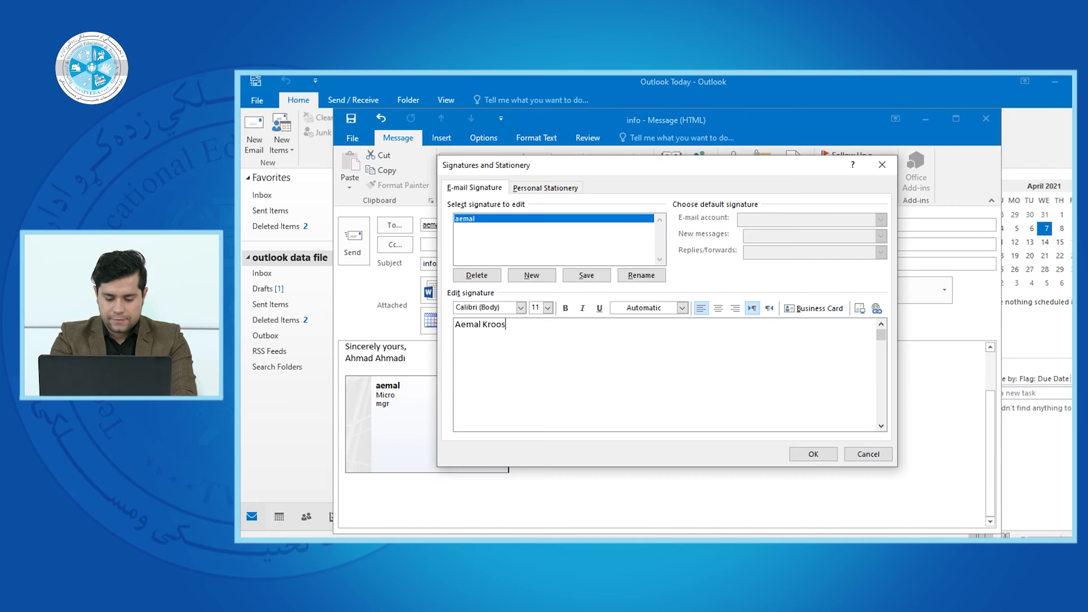
{"action": "key", "text": "Return"}
{"action": "key", "text": "Return"}
{"action": "key", "text": "Return"}
{"action": "key", "text": "BackSpace"}
{"action": "key", "text": "BackSpace"}
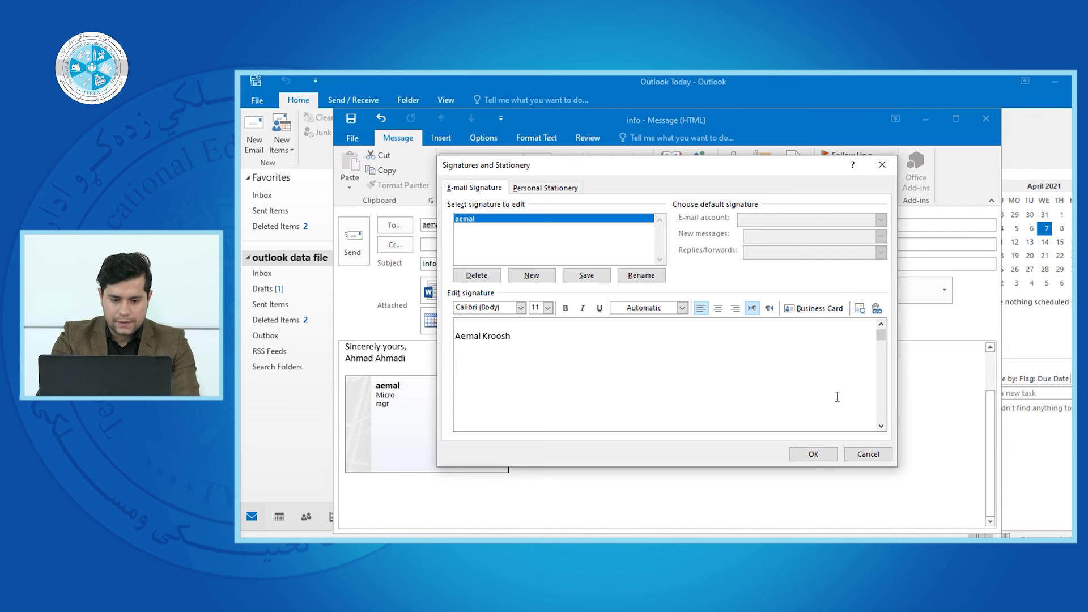
{"action": "left_click_drag", "start_coordinate": [516, 334], "coordinate": [437, 337]}
{"action": "left_click", "coordinate": [520, 308]}
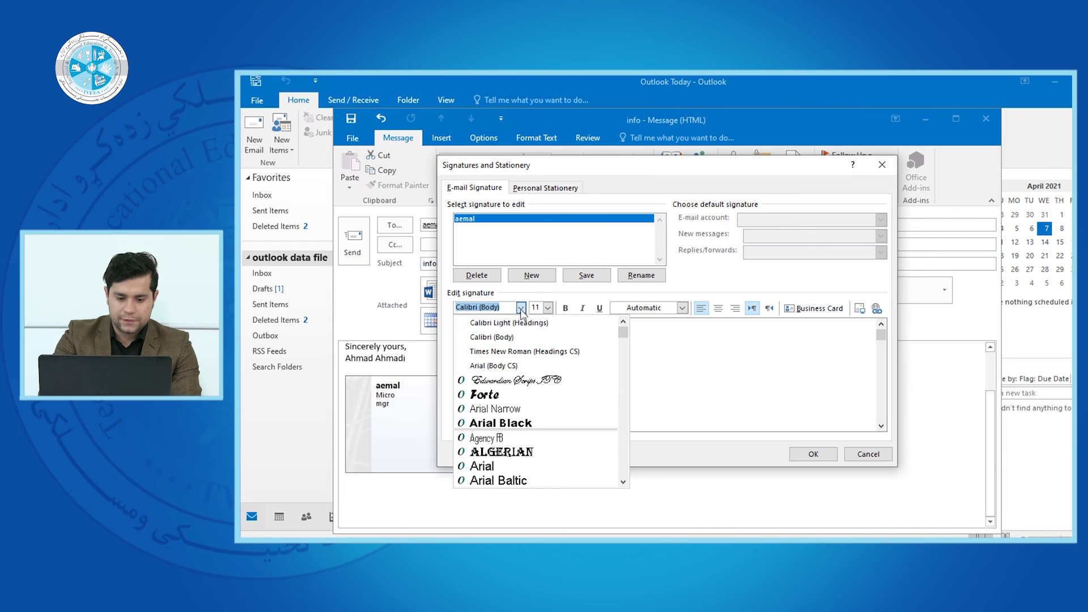
{"action": "left_click", "coordinate": [512, 380]}
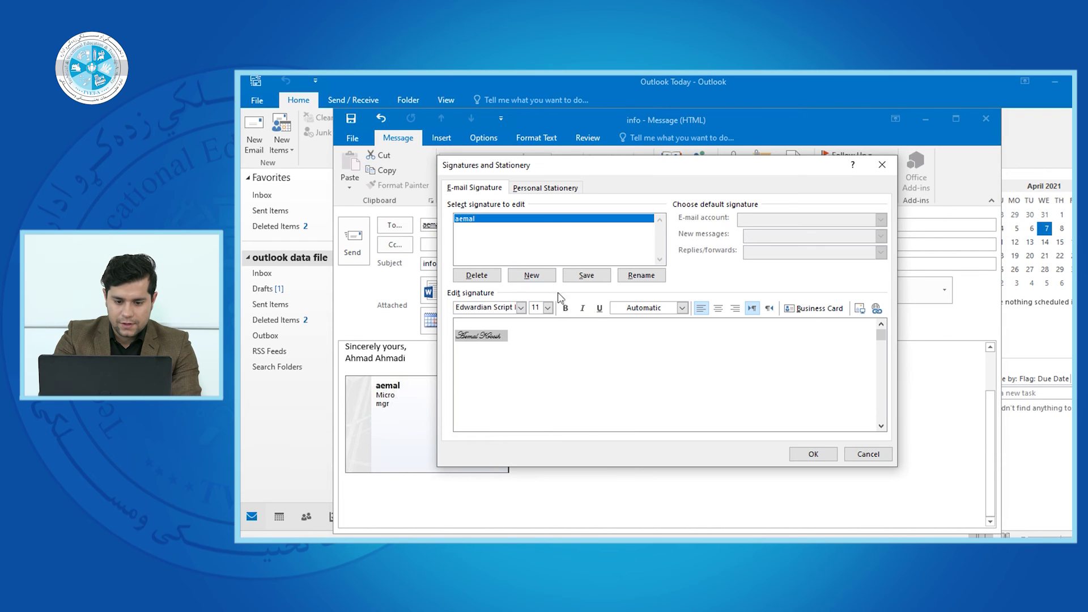
{"action": "left_click", "coordinate": [547, 308]}
{"action": "left_click", "coordinate": [534, 387]}
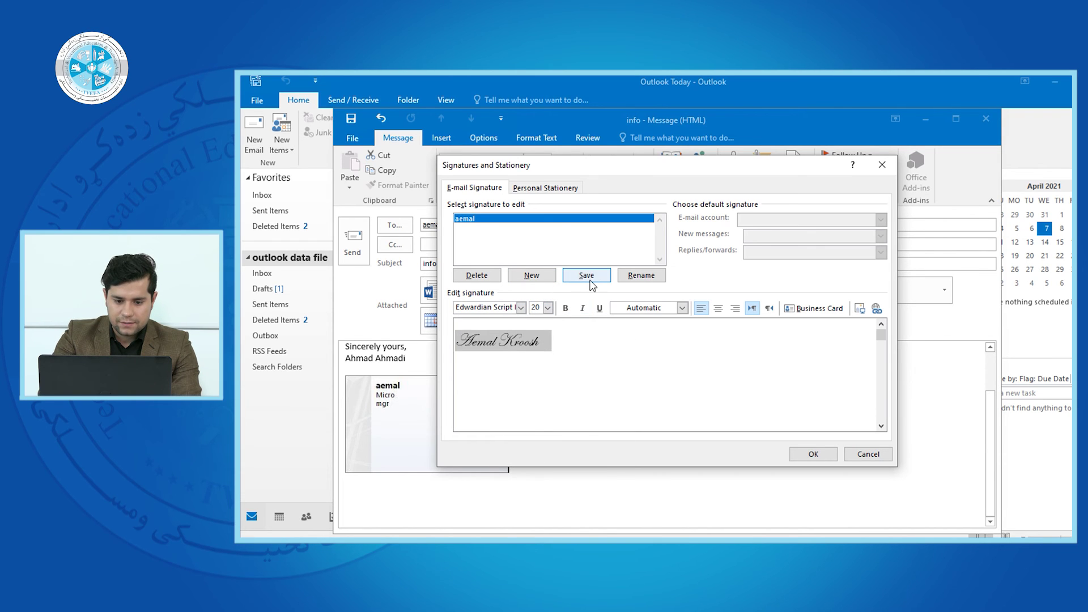
- Make the name bold, dark green and underlined, then save the signature with OK
{"action": "left_click", "coordinate": [564, 308]}
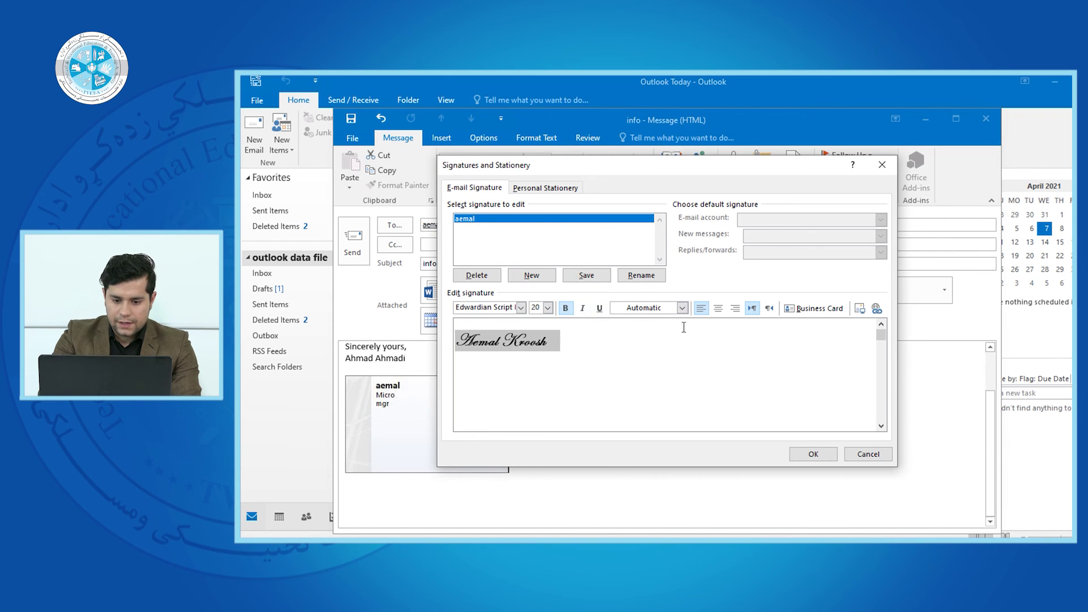
{"action": "left_click", "coordinate": [682, 308]}
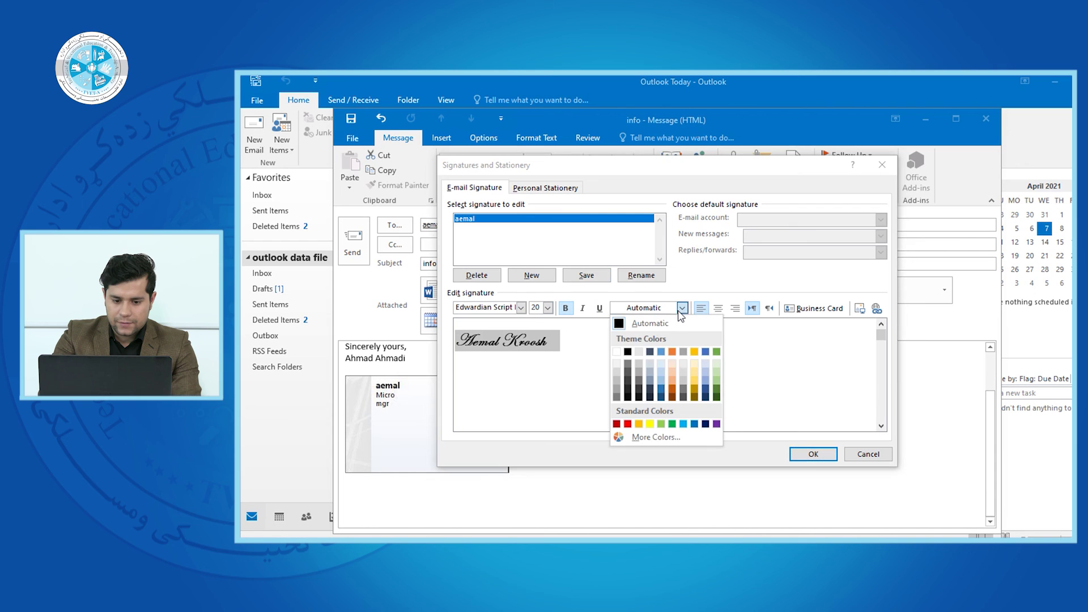
{"action": "left_click", "coordinate": [717, 391]}
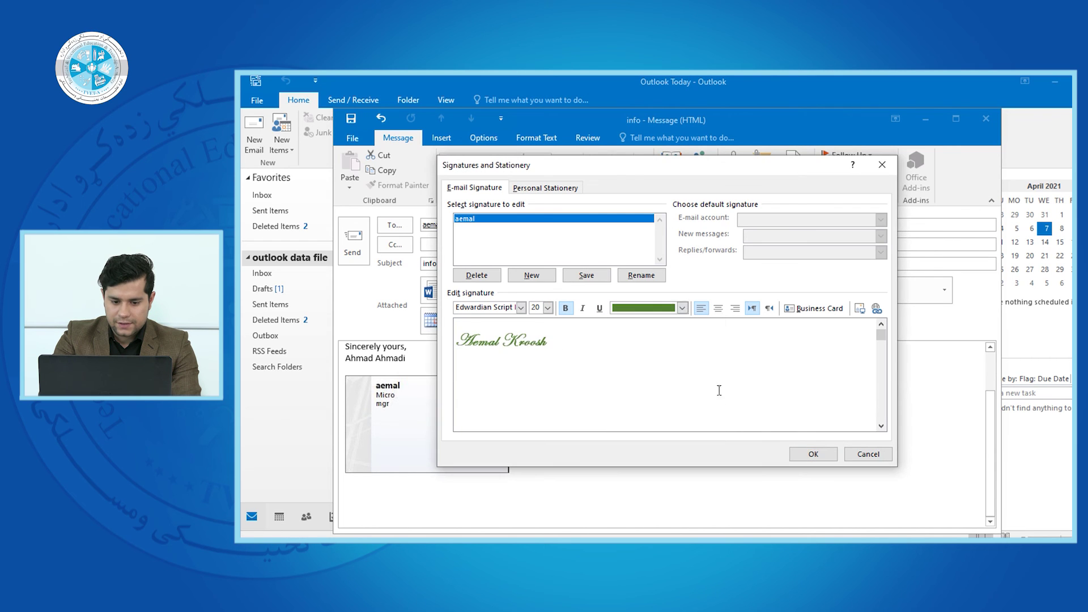
{"action": "left_click", "coordinate": [599, 309]}
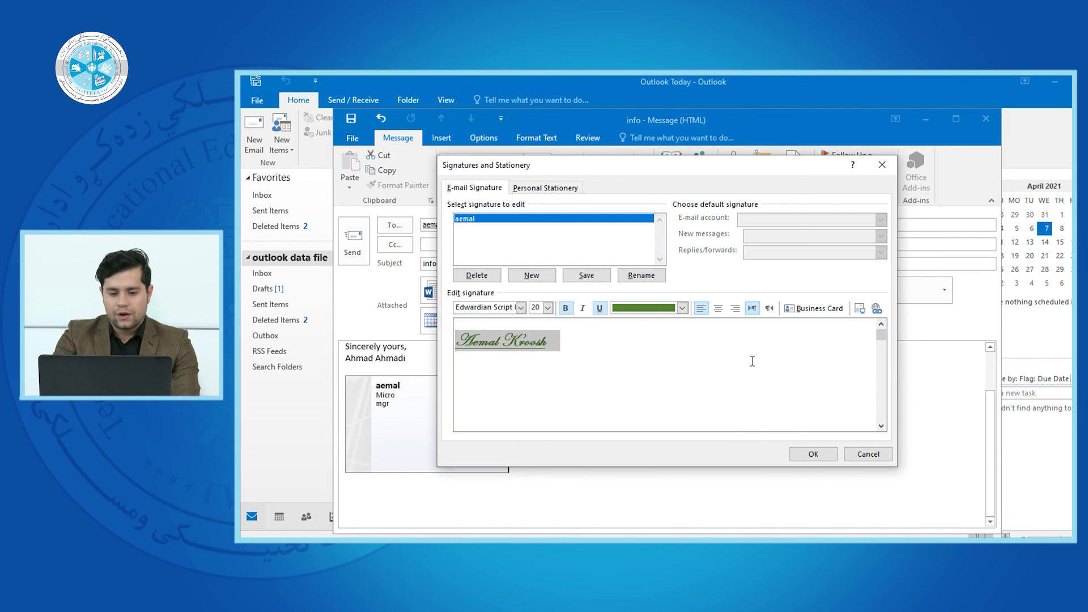
{"action": "left_click", "coordinate": [813, 456]}
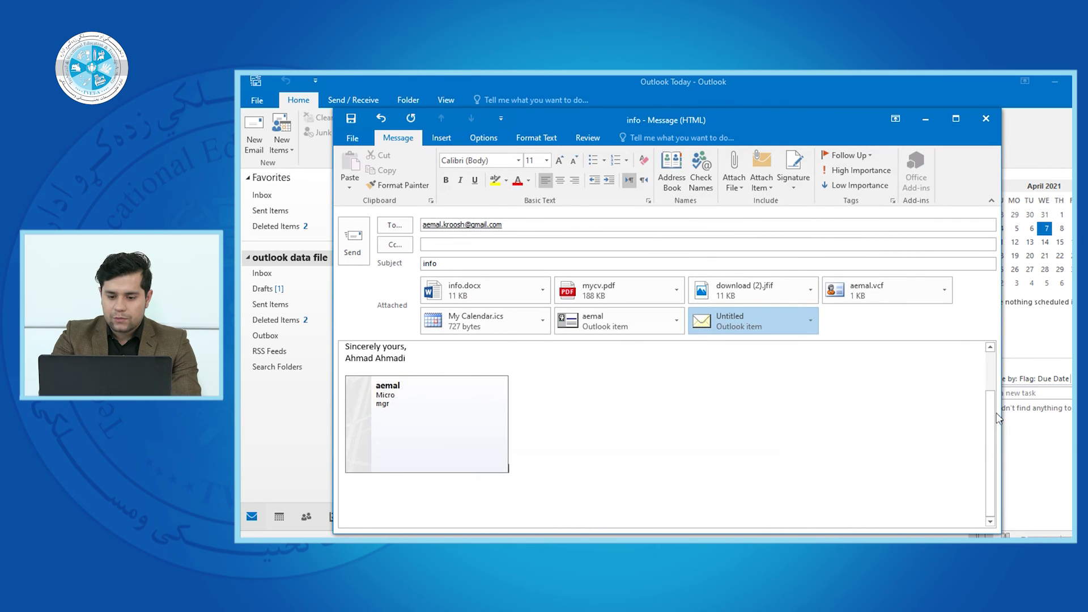
{"action": "mouse_move", "coordinate": [988, 413]}
{"action": "left_mouse_down"}
{"action": "mouse_move", "coordinate": [994, 389]}
{"action": "mouse_move", "coordinate": [998, 478]}
{"action": "mouse_move", "coordinate": [994, 393]}
{"action": "left_mouse_up"}
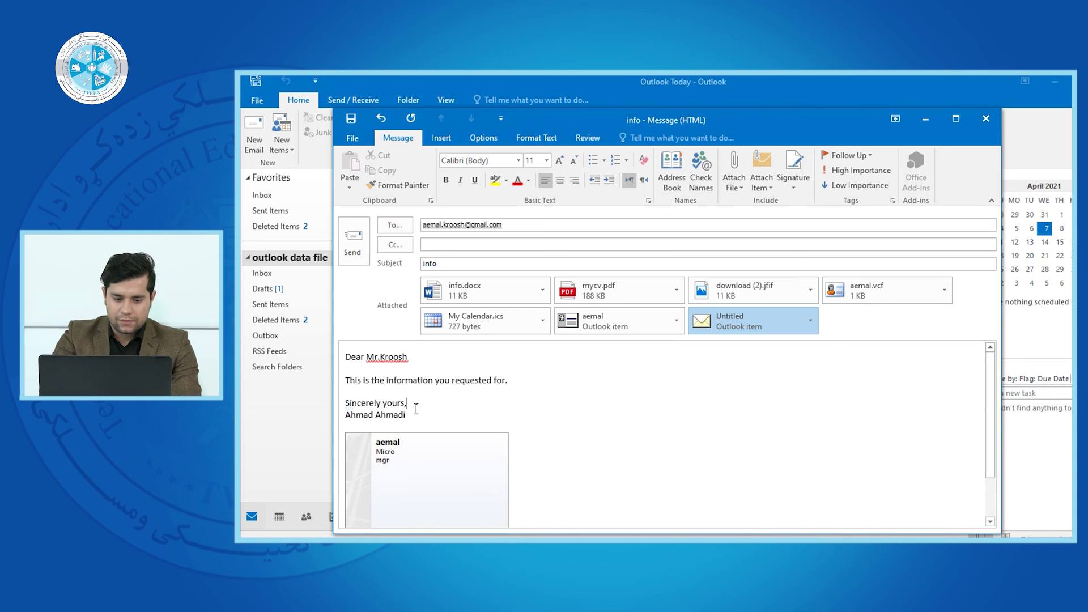
{"action": "key", "text": "Return"}
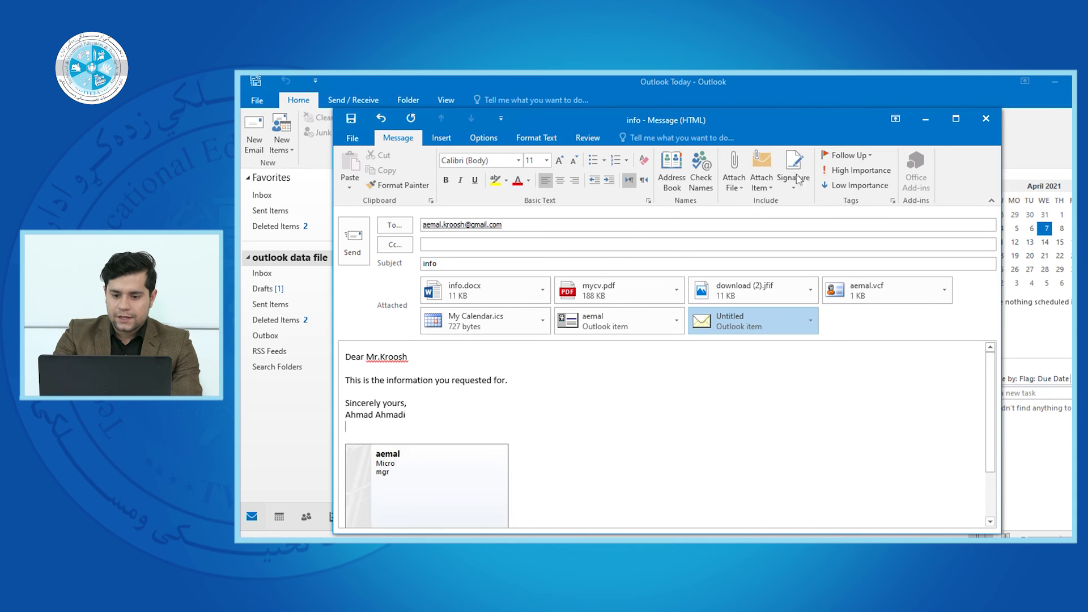
{"action": "left_click", "coordinate": [796, 181]}
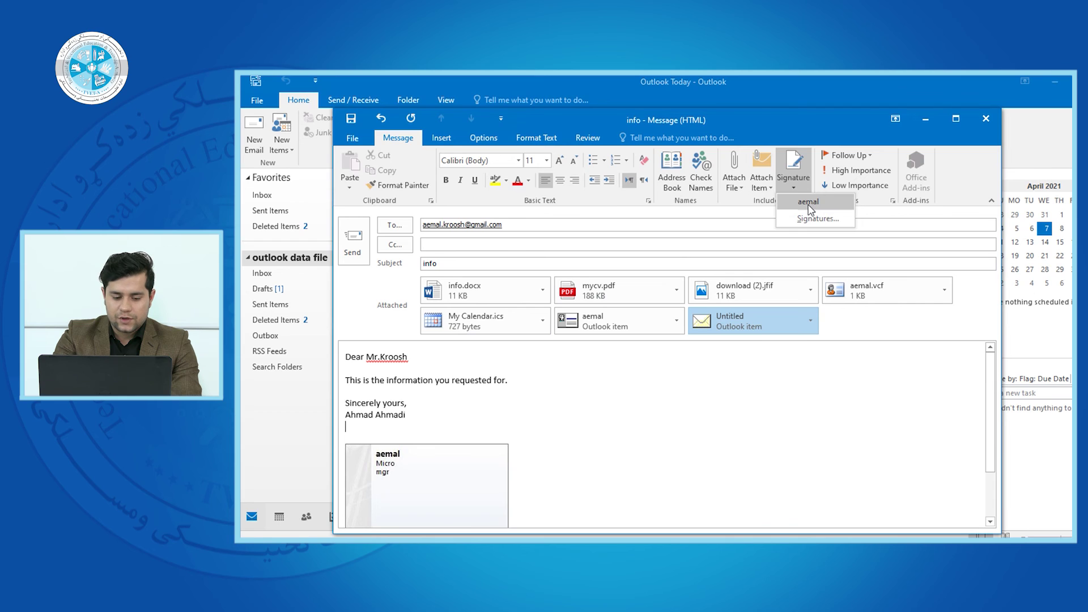
{"action": "left_click", "coordinate": [809, 203]}
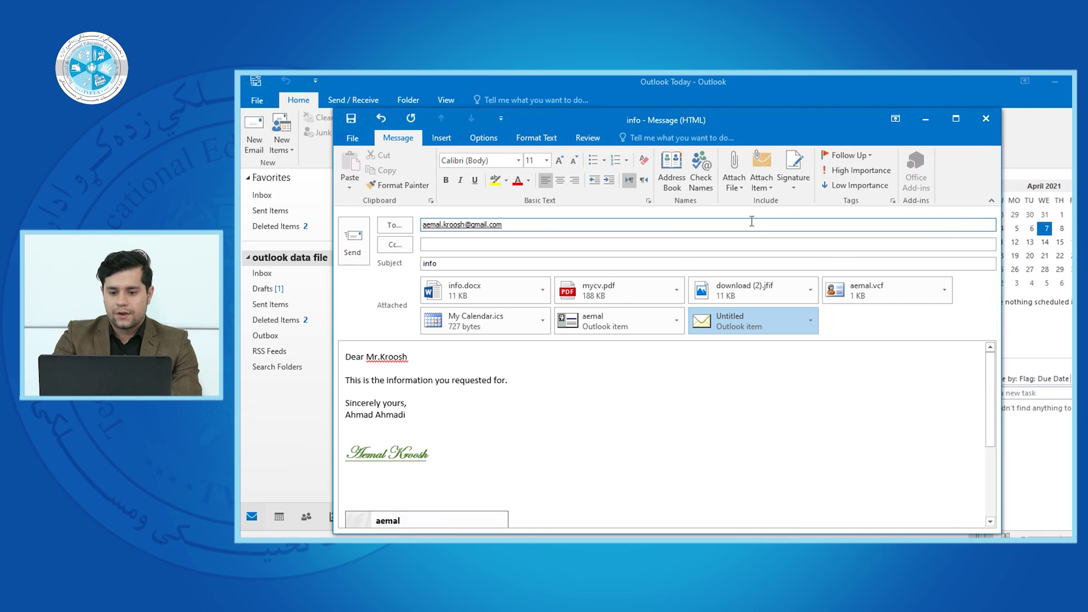
{"action": "left_click", "coordinate": [794, 181]}
{"action": "left_click", "coordinate": [744, 429]}
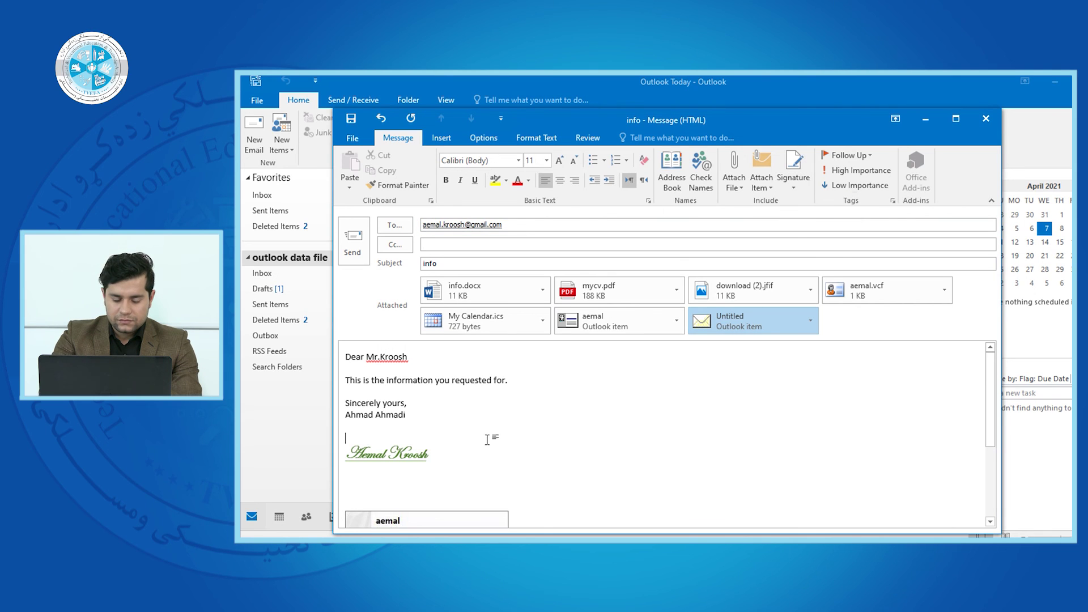
{"action": "left_click", "coordinate": [447, 456]}
{"action": "left_click", "coordinate": [401, 436]}
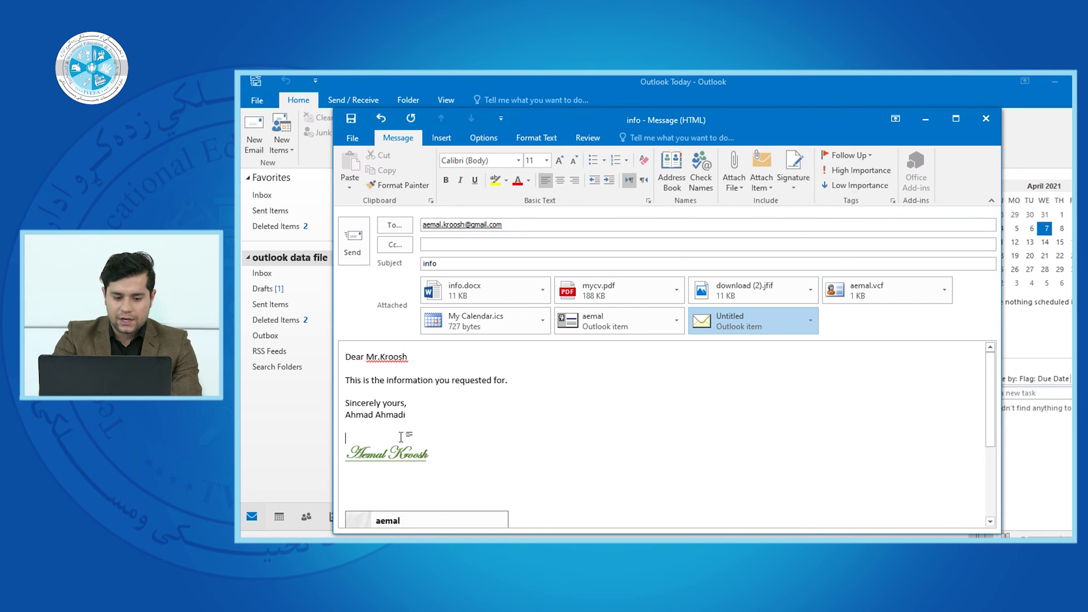
{"action": "key", "text": "BackSpace"}
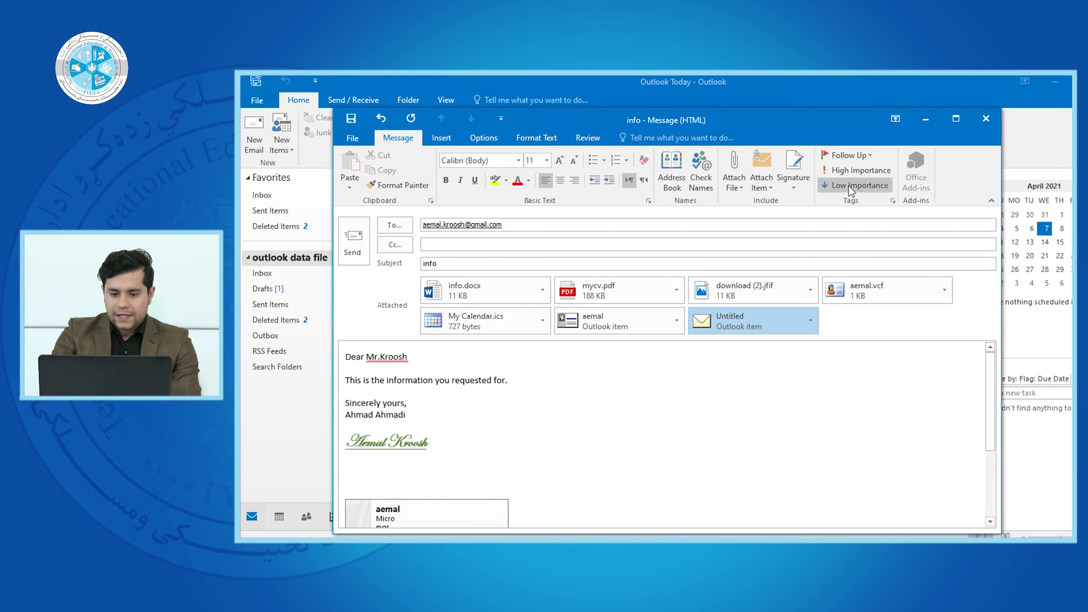
- Try the Today, Tomorrow and This Week follow-up flags on the message
{"action": "left_click", "coordinate": [868, 157]}
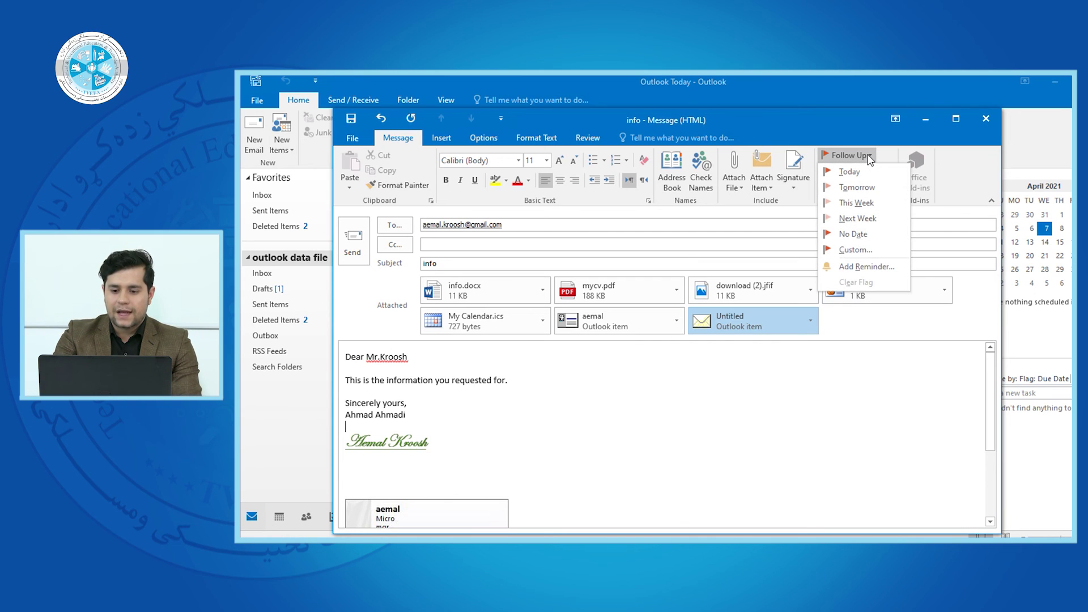
{"action": "left_click", "coordinate": [869, 157]}
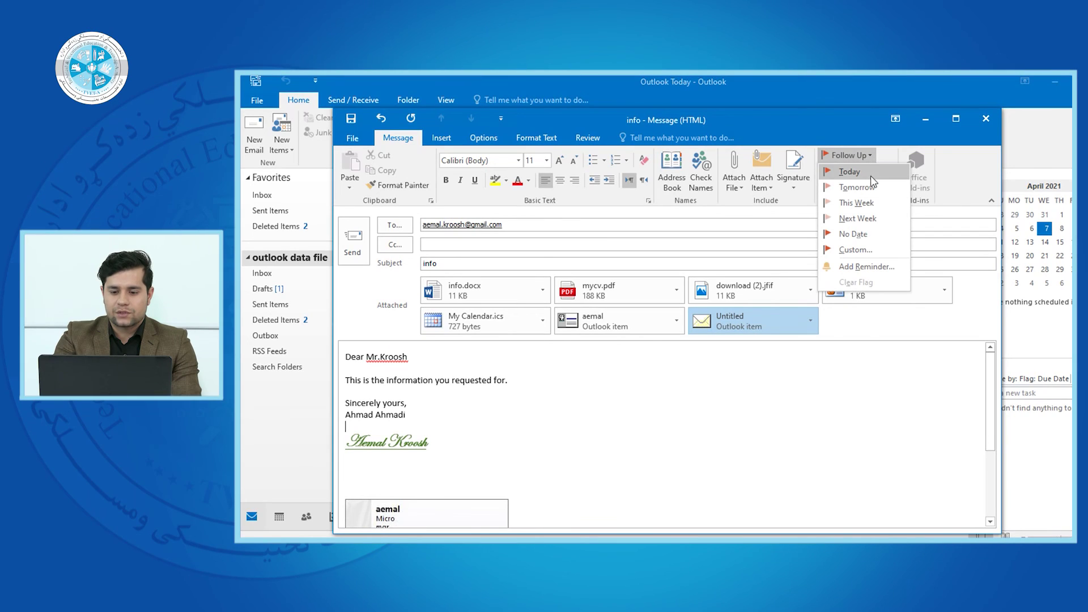
{"action": "left_click", "coordinate": [868, 176]}
{"action": "left_click", "coordinate": [871, 156]}
{"action": "left_click", "coordinate": [864, 188]}
{"action": "left_click", "coordinate": [862, 156]}
{"action": "left_click", "coordinate": [862, 209]}
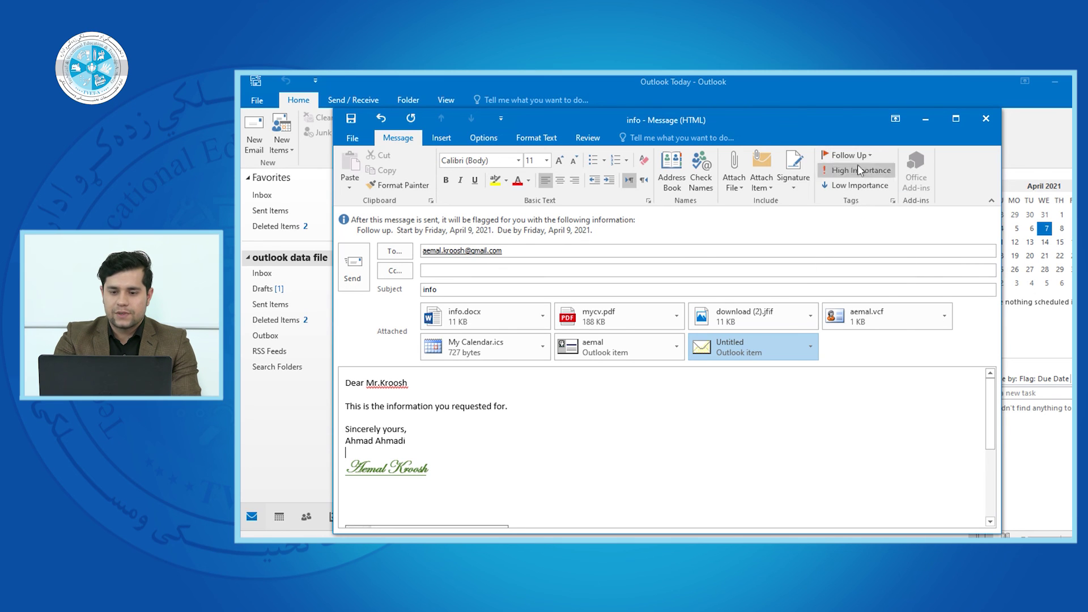
- Change the follow-up flag to No Date, closing the Custom and Add Reminder dialogs unchanged
{"action": "left_click", "coordinate": [860, 156]}
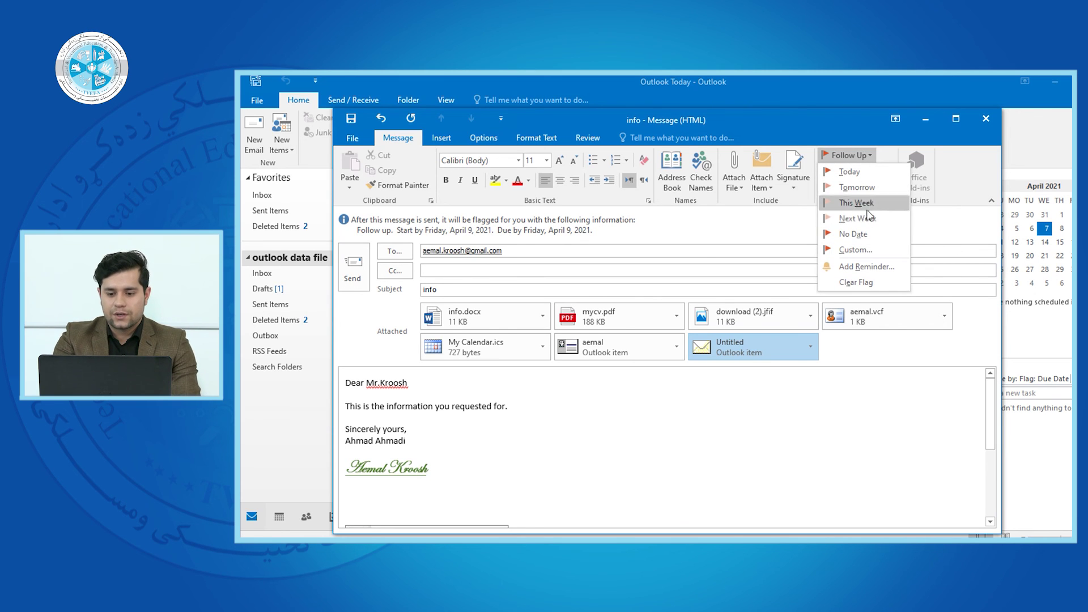
{"action": "left_click", "coordinate": [855, 249]}
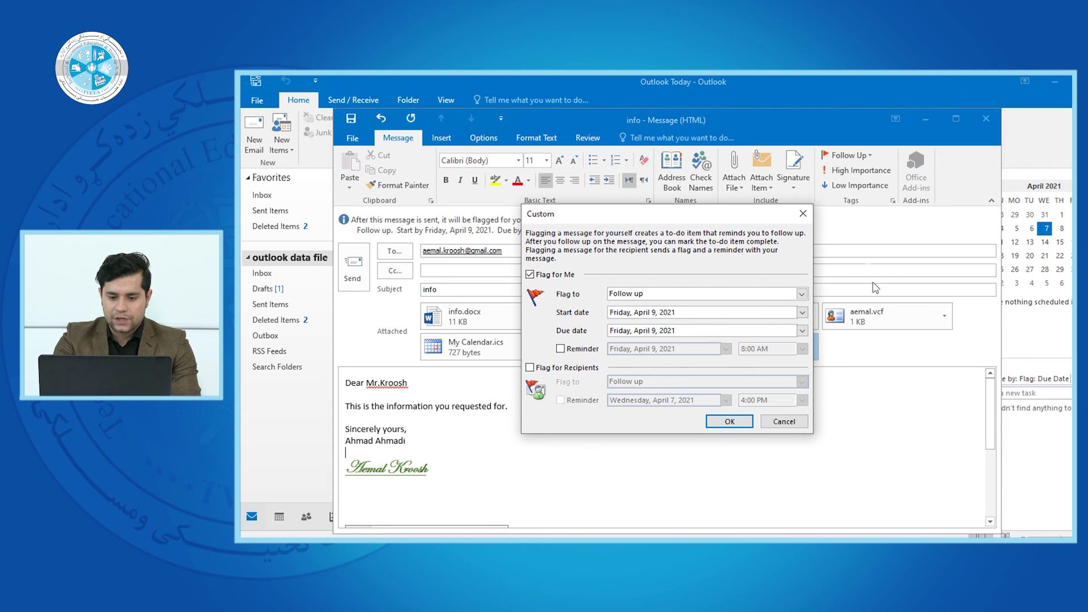
{"action": "left_click", "coordinate": [803, 213]}
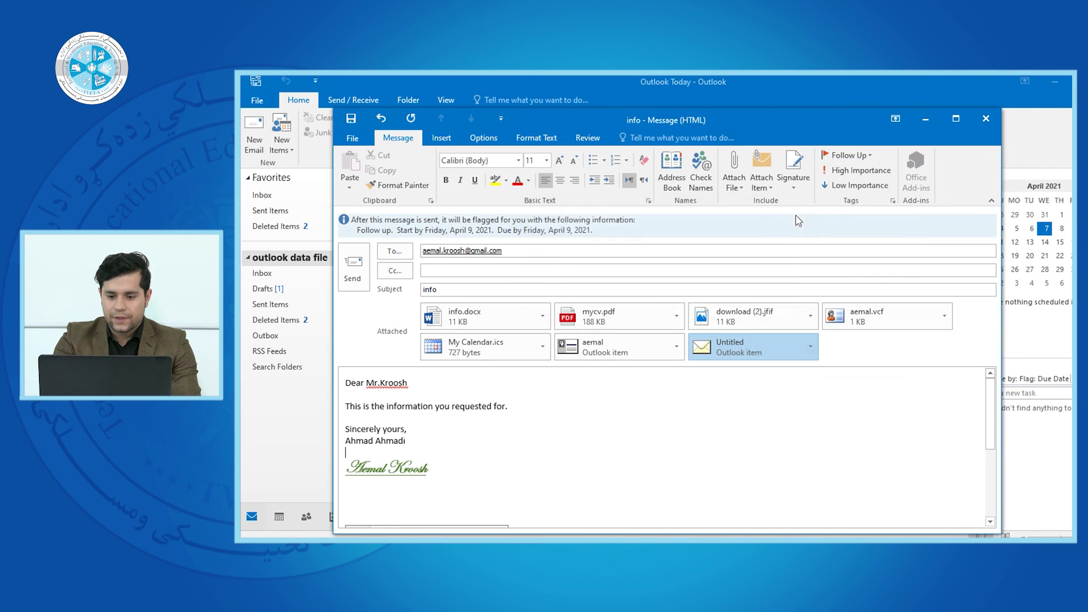
{"action": "left_click", "coordinate": [858, 155]}
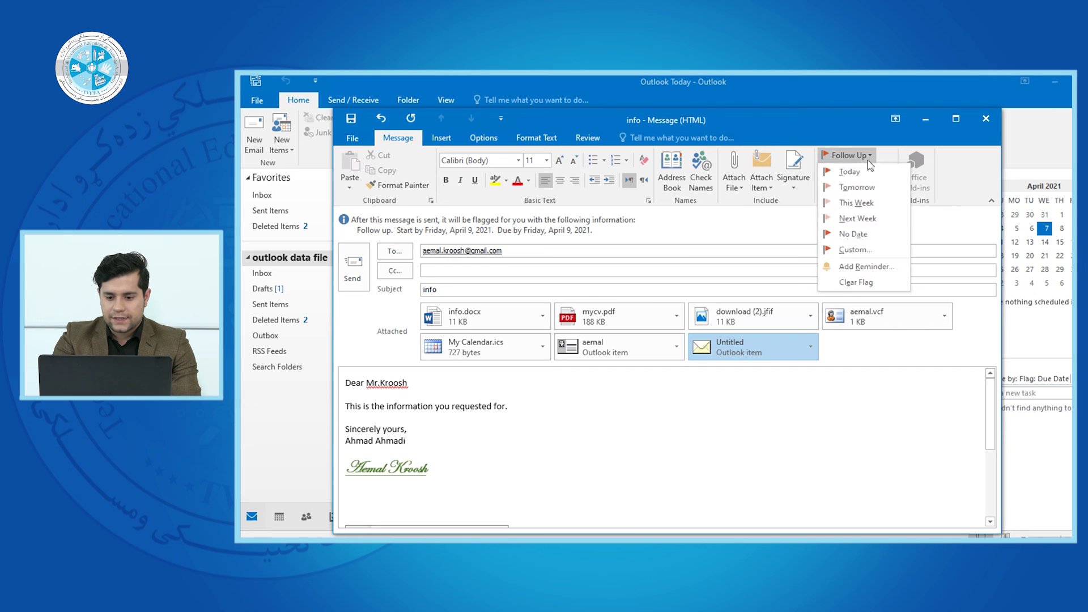
{"action": "left_click", "coordinate": [867, 234]}
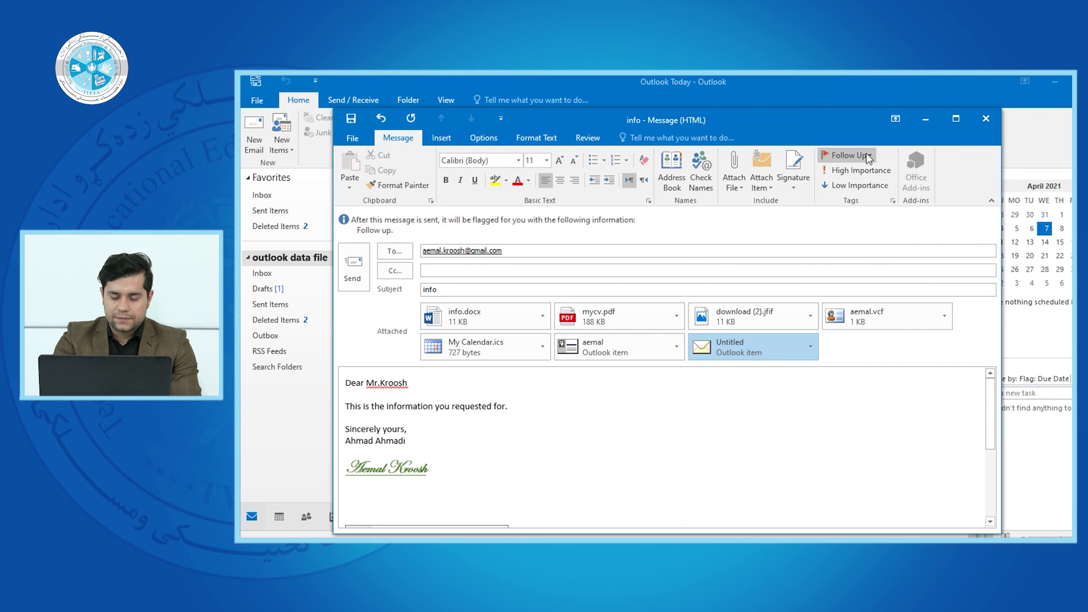
{"action": "left_click", "coordinate": [848, 155]}
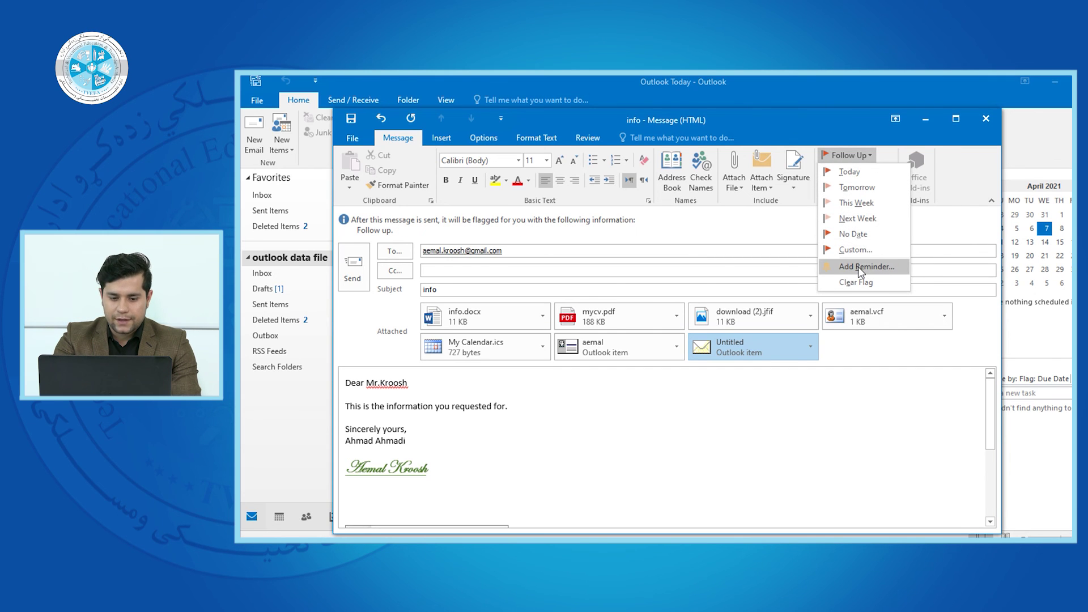
{"action": "left_click", "coordinate": [860, 267]}
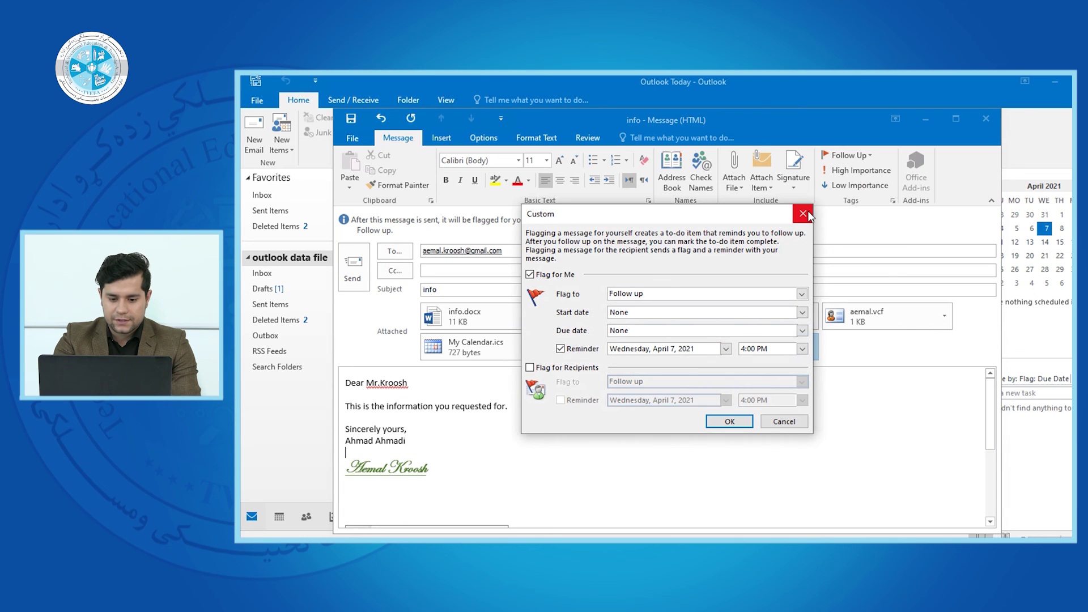
{"action": "left_click", "coordinate": [803, 214]}
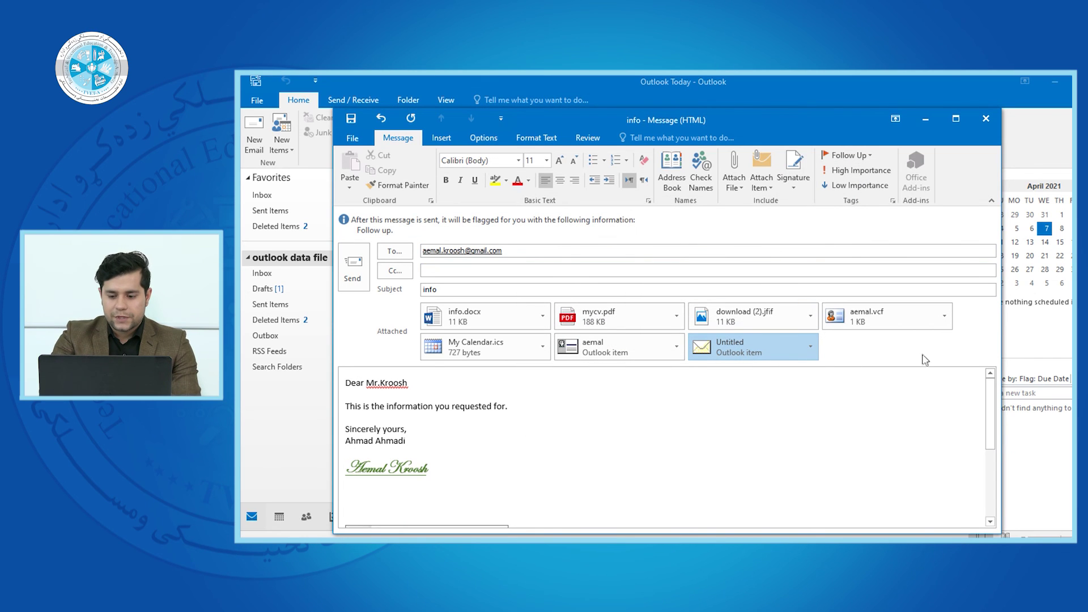
{"action": "mouse_move", "coordinate": [991, 396]}
{"action": "left_mouse_down"}
{"action": "mouse_move", "coordinate": [990, 453]}
{"action": "mouse_move", "coordinate": [991, 391]}
{"action": "left_mouse_up"}
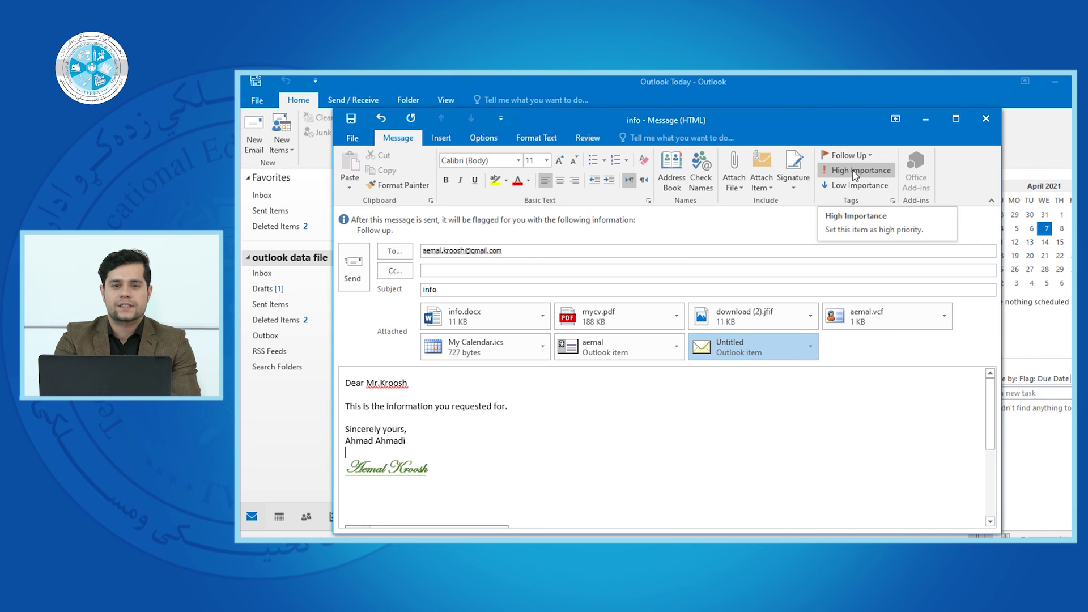
- Start saving the Untitled attachment, then cancel the save
{"action": "left_click", "coordinate": [764, 470]}
{"action": "left_click_drag", "start_coordinate": [990, 429], "coordinate": [989, 397]}
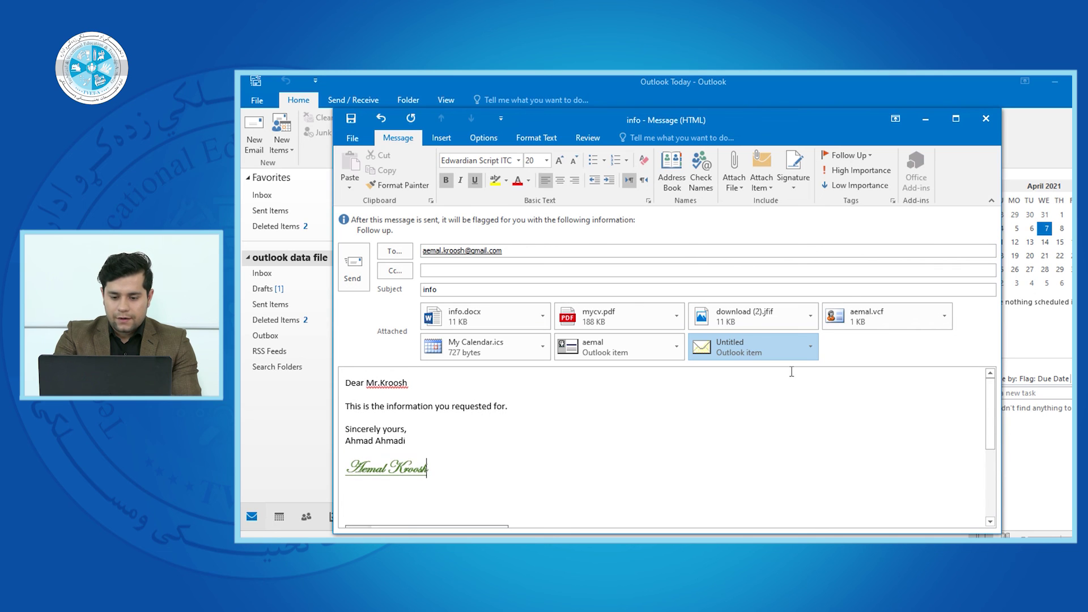
{"action": "left_click", "coordinate": [810, 346]}
{"action": "left_click", "coordinate": [783, 413]}
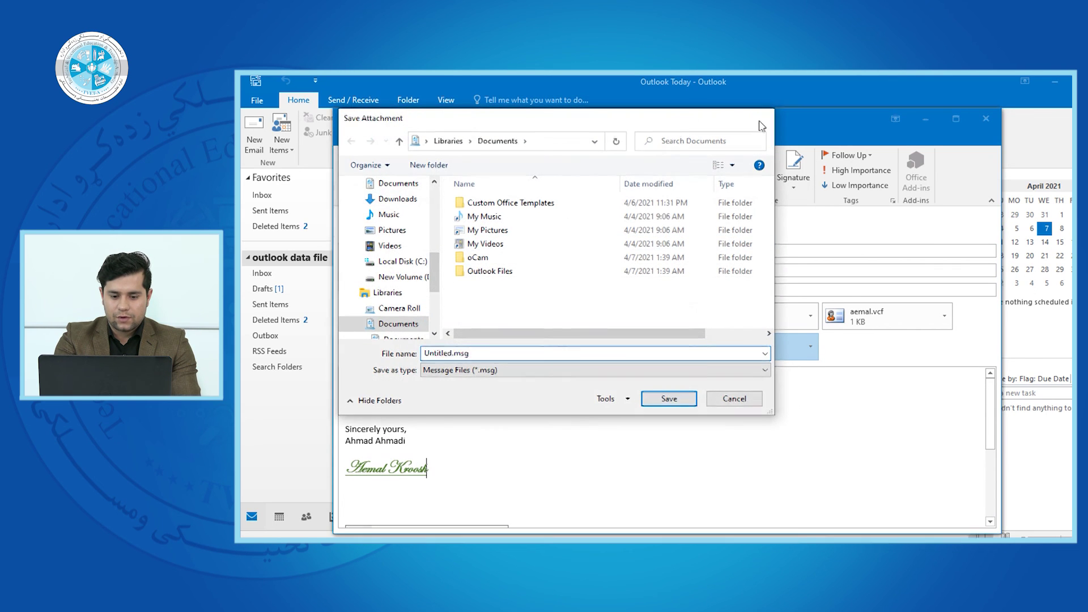
{"action": "left_click", "coordinate": [760, 120]}
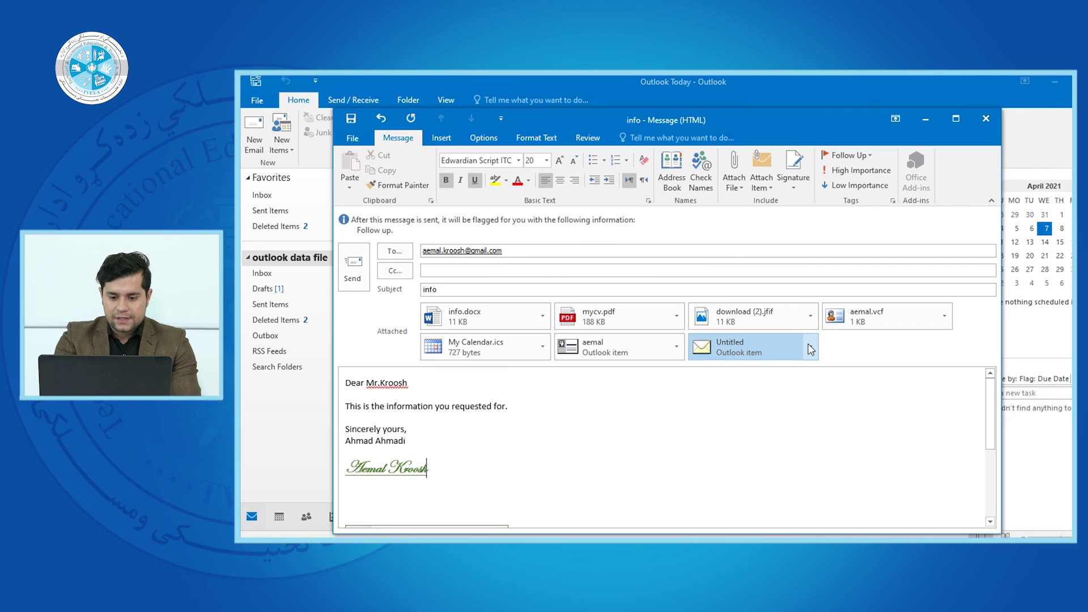
- Remove the Untitled, contact item and My Calendar.ics attachments
{"action": "left_click", "coordinate": [811, 347]}
{"action": "left_click", "coordinate": [782, 419]}
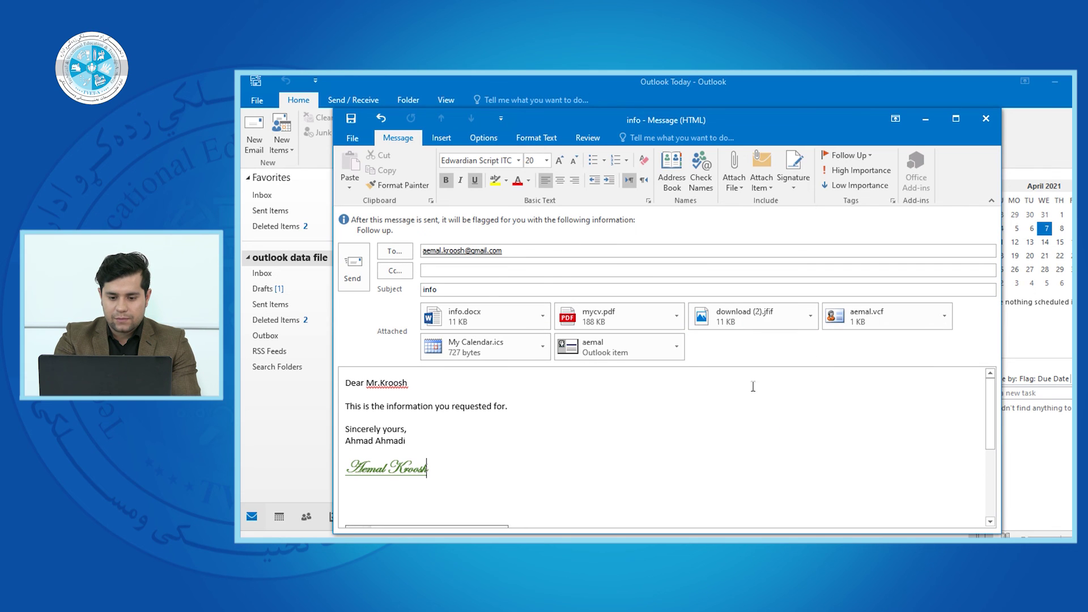
{"action": "left_click", "coordinate": [676, 346]}
{"action": "left_click", "coordinate": [652, 419]}
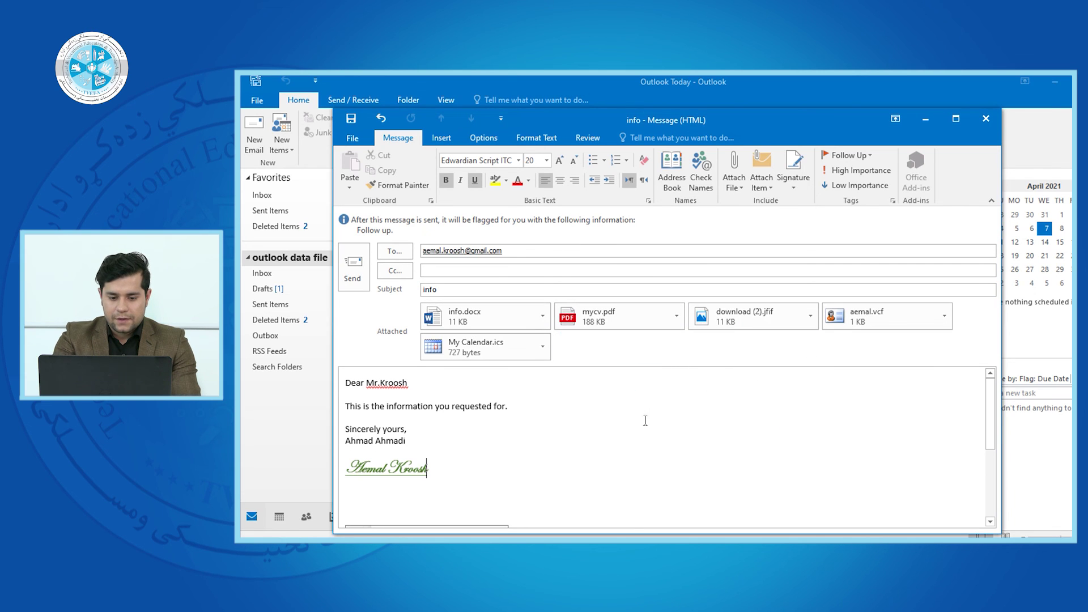
{"action": "left_click", "coordinate": [546, 340]}
{"action": "left_click", "coordinate": [524, 418]}
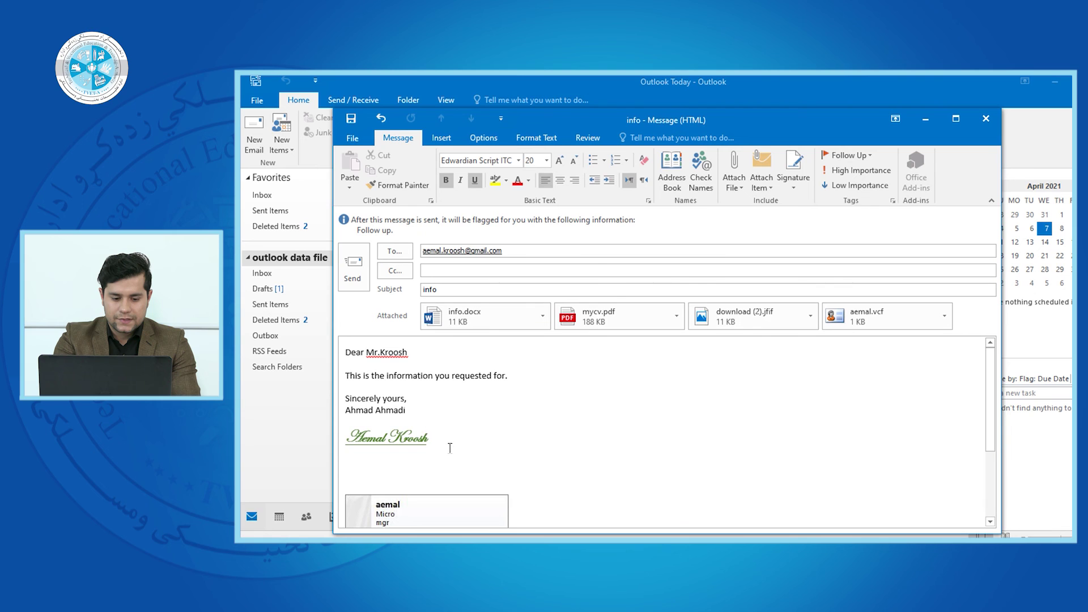
- Delete the business card image and the script signature line from the message body
{"action": "left_click", "coordinate": [421, 515]}
{"action": "key", "text": "Delete"}
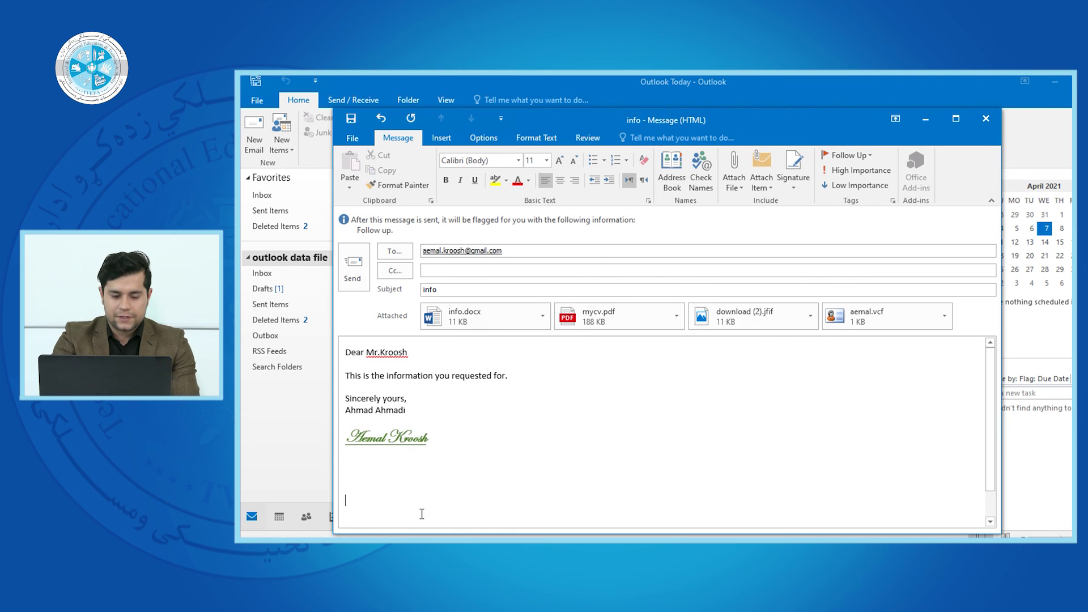
{"action": "key", "text": "BackSpace"}
{"action": "key", "text": "shift+Home"}
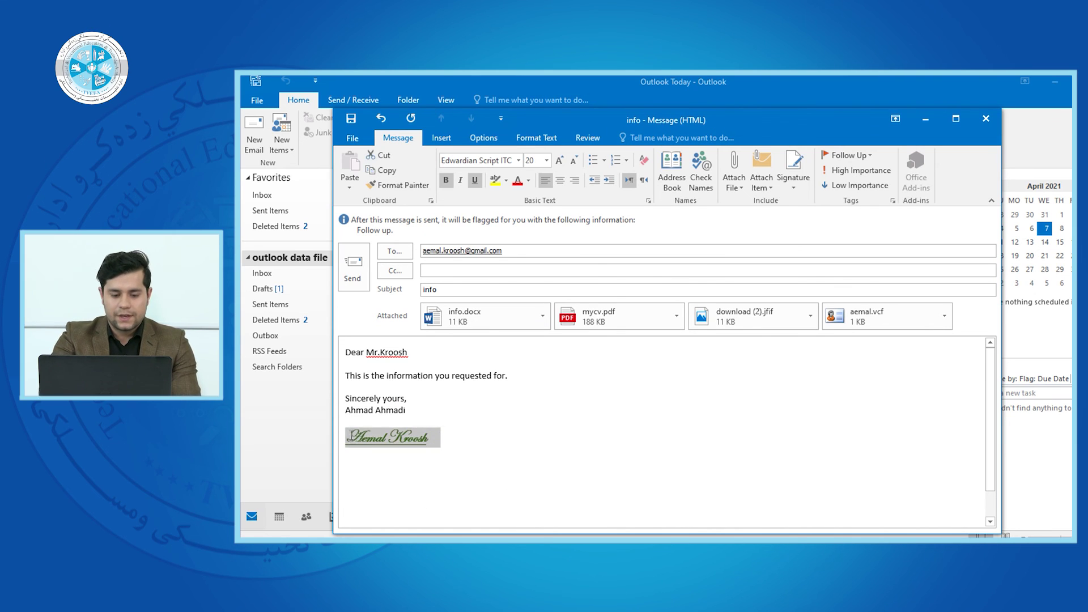
{"action": "key", "text": "Delete"}
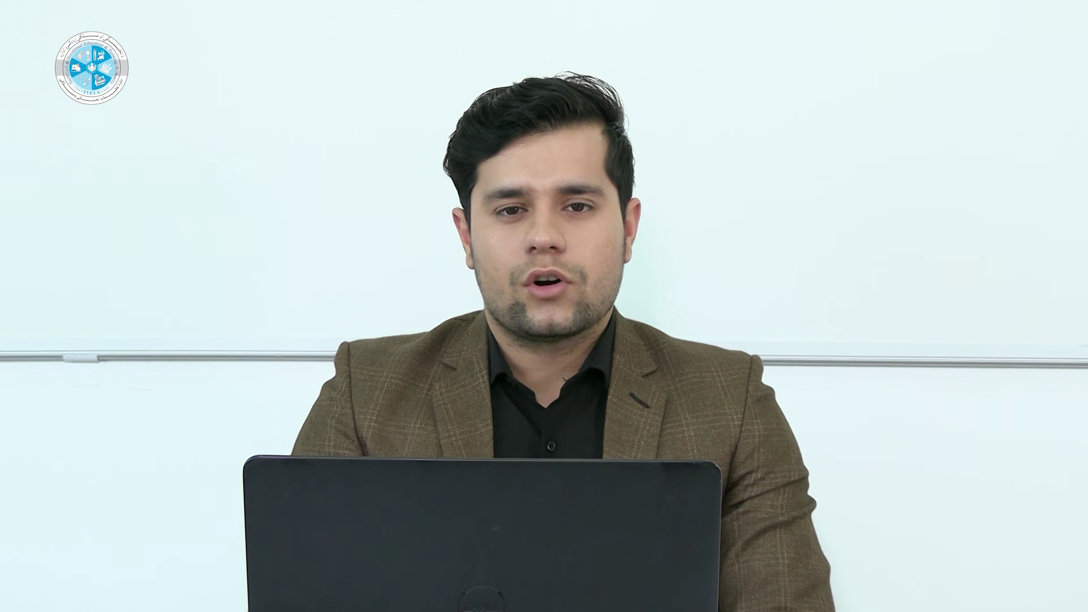